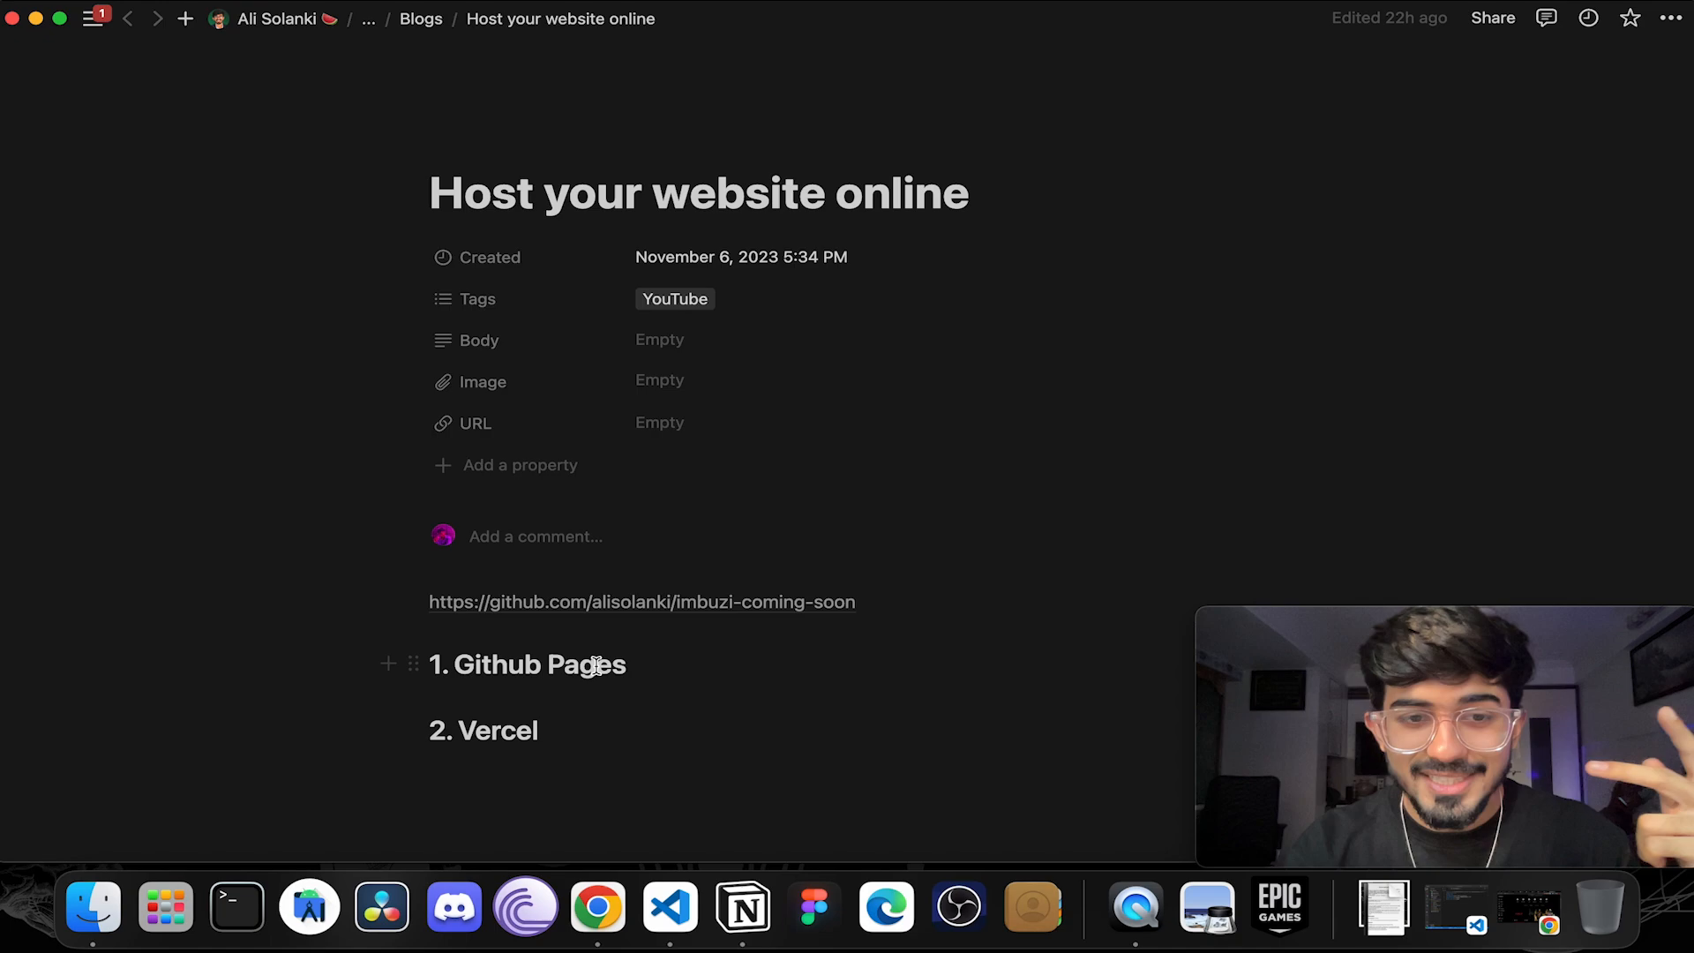
Step: Open the imbuzi-coming-soon GitHub repository from the Notion notes and close the extra tabs
double_click(507, 730)
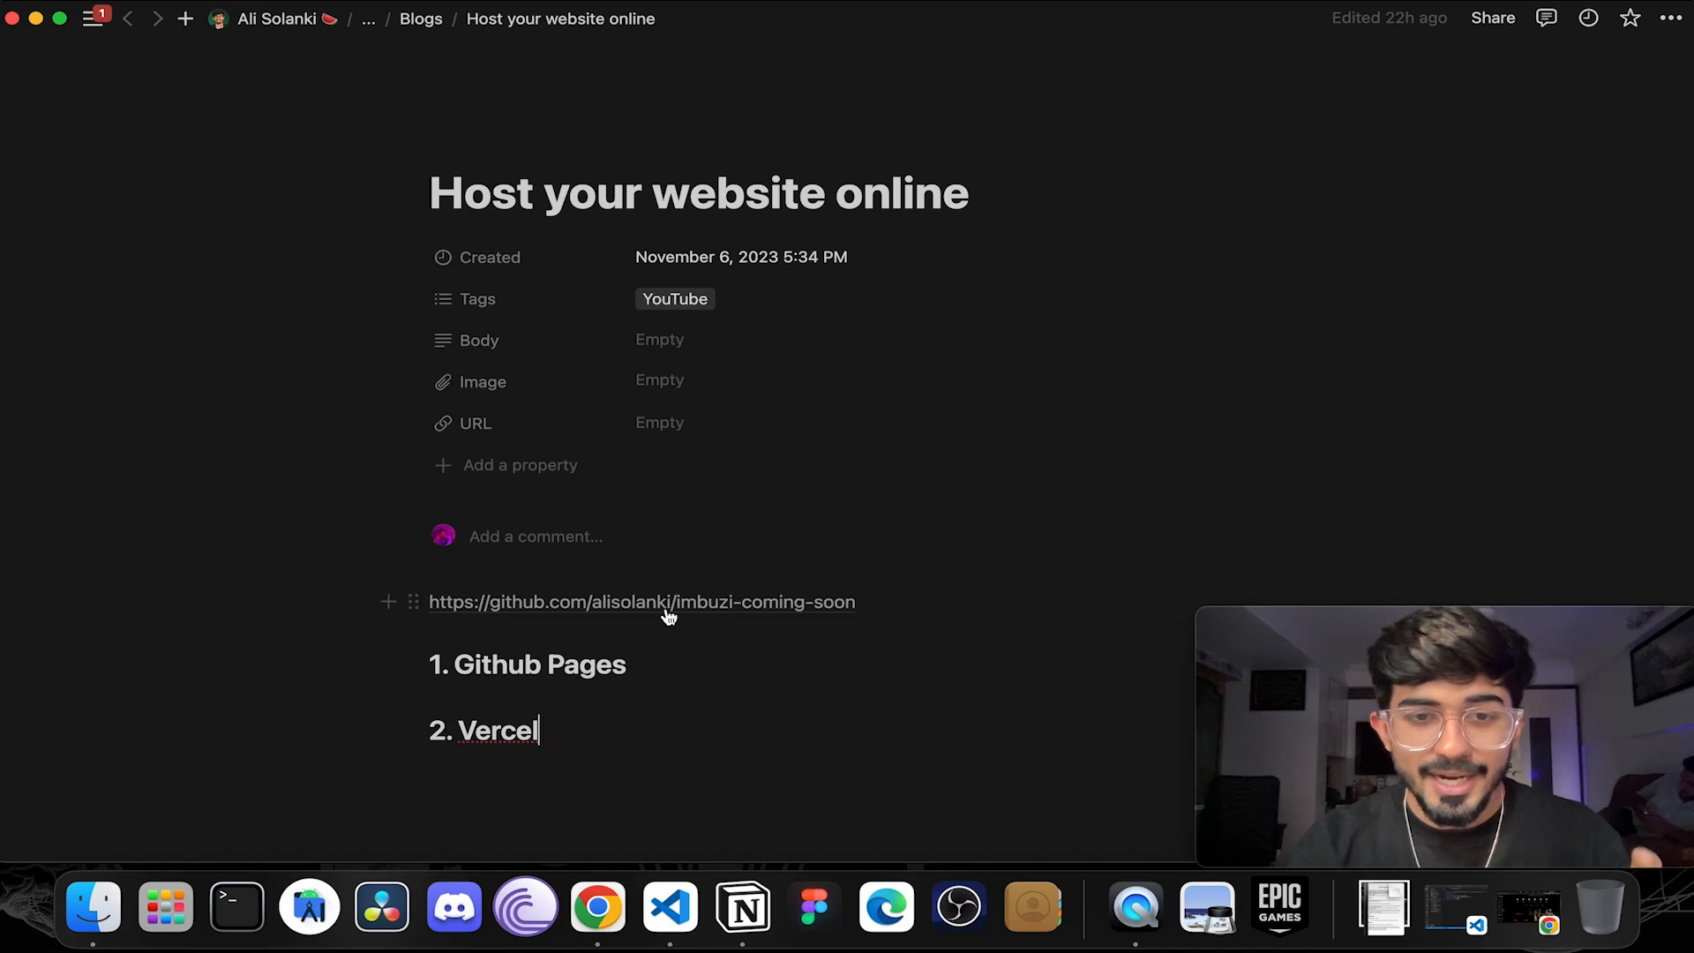
left_click(668, 608)
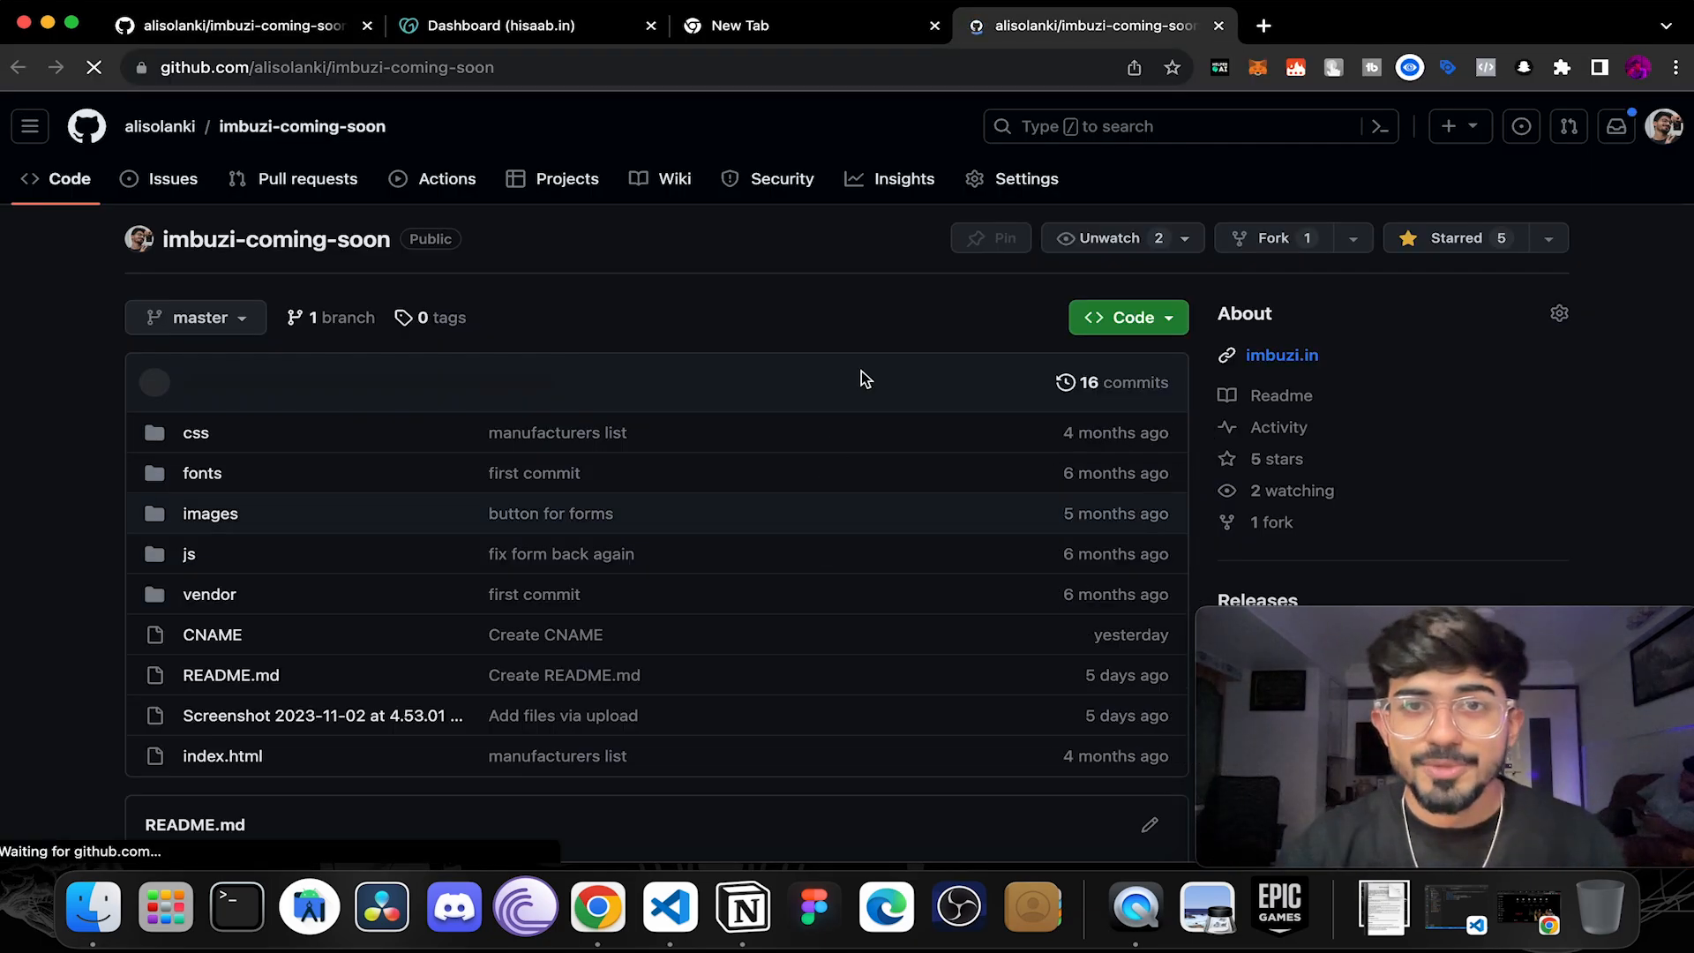
left_click(935, 26)
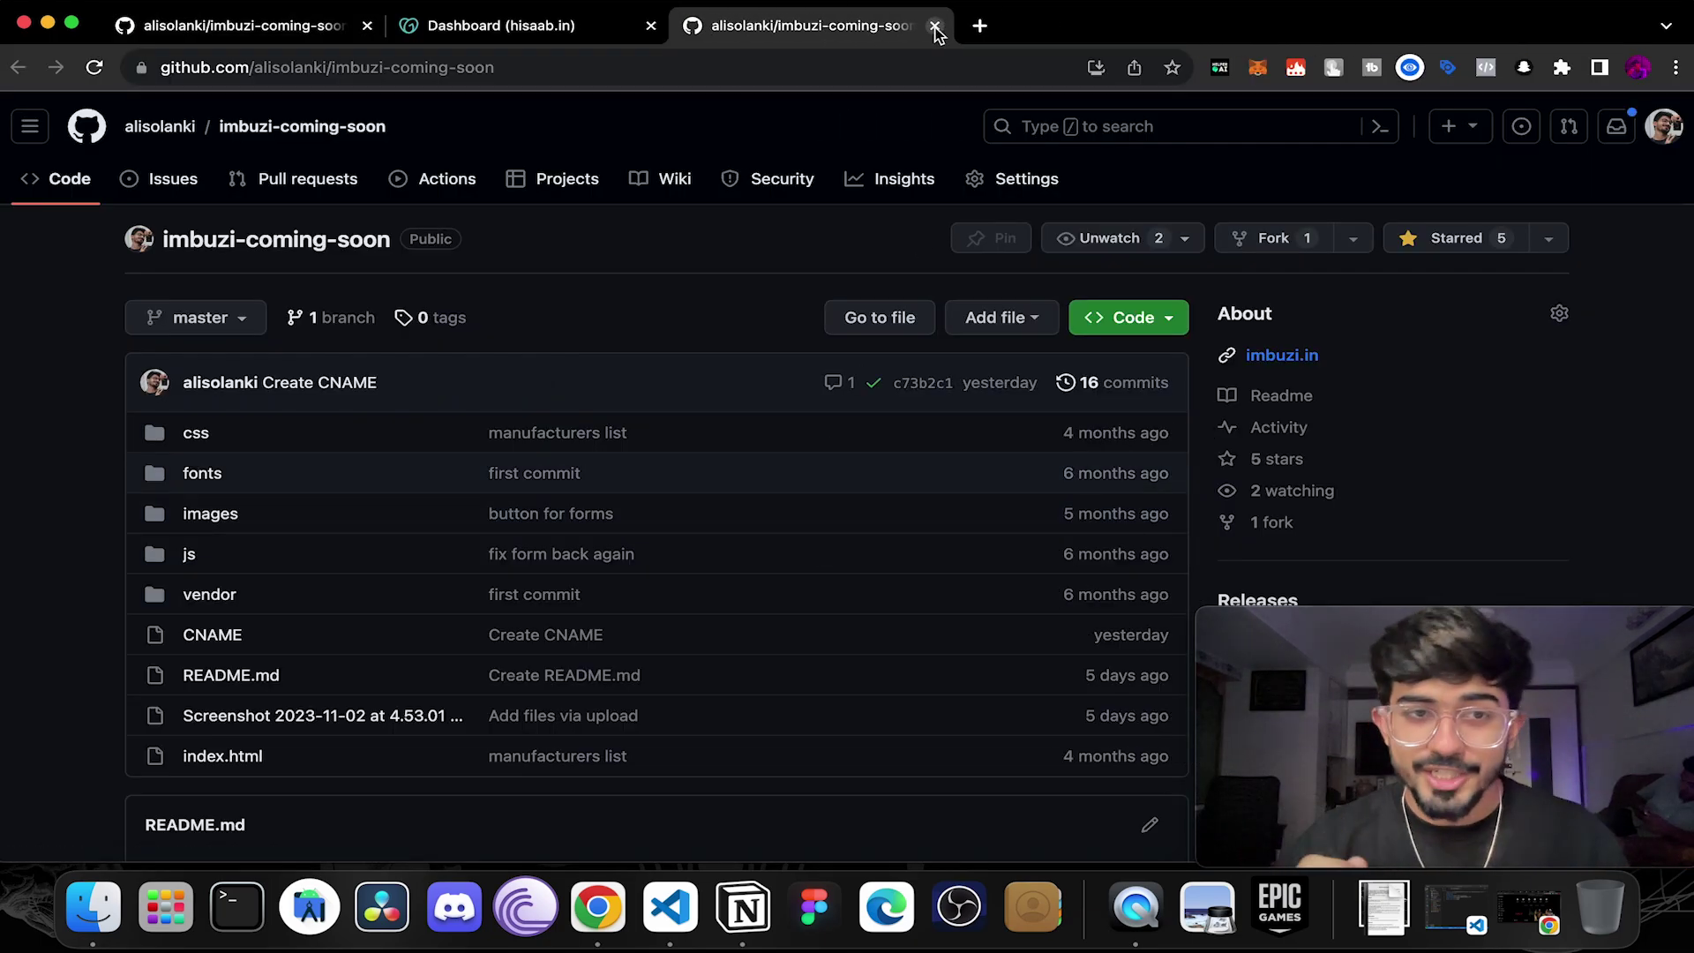
left_click(367, 26)
scroll(674, 507, "down", 5)
scroll(673, 506, "down", 5)
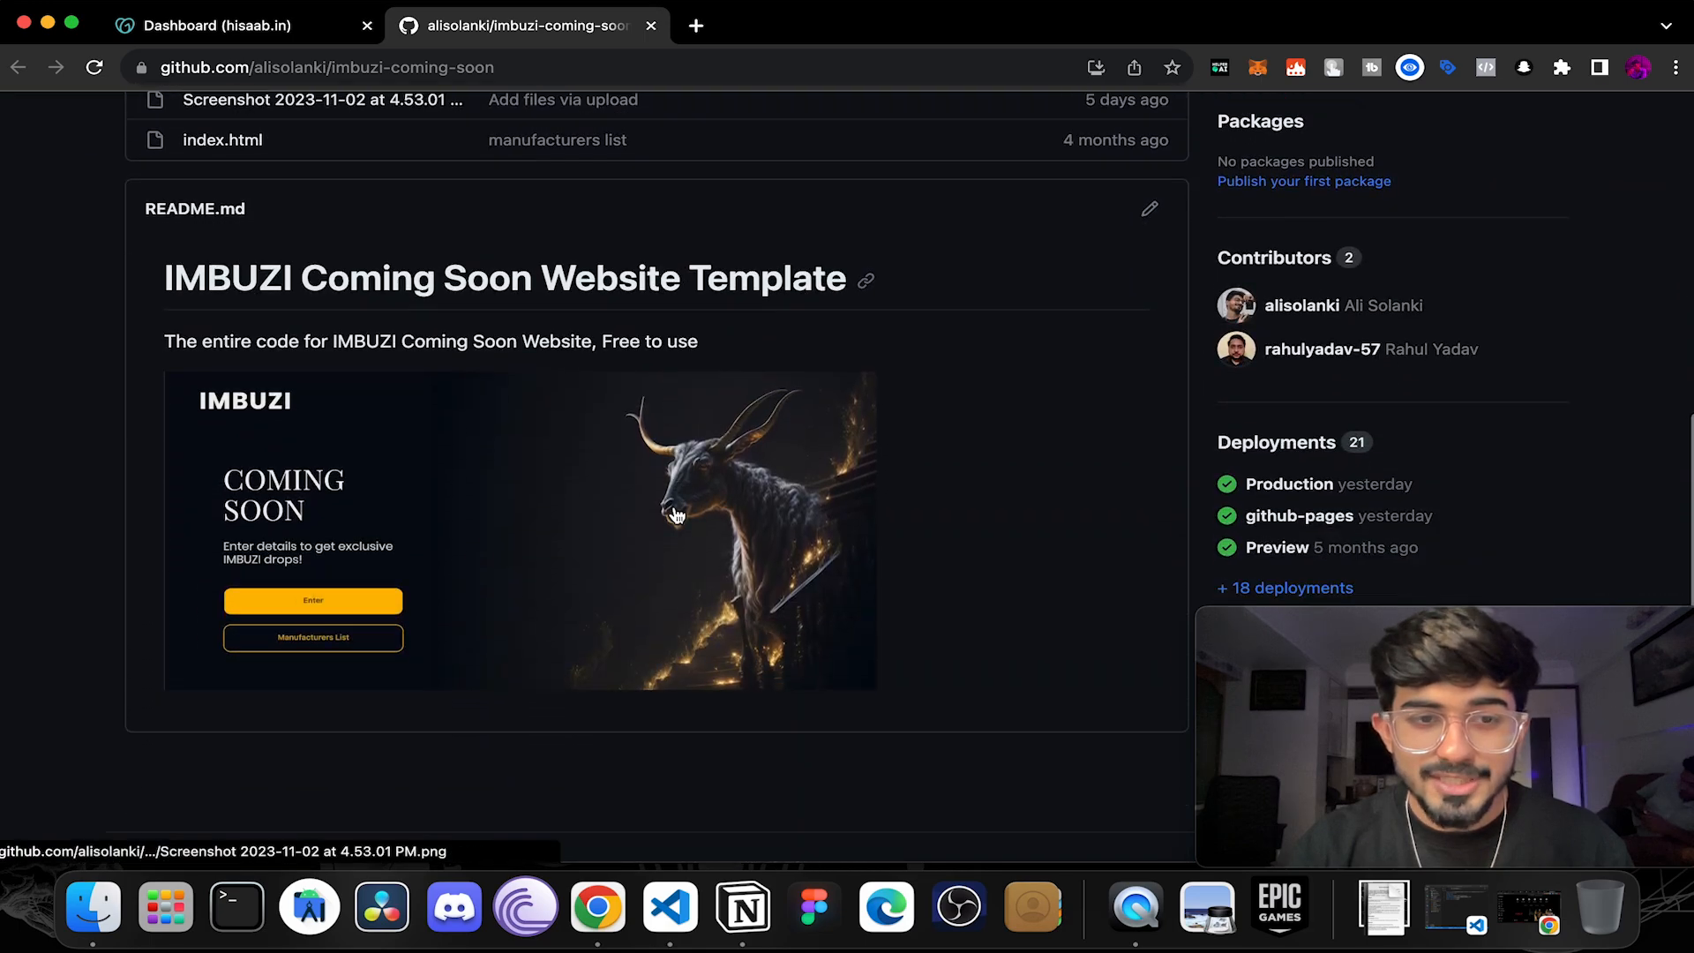
scroll(674, 507, "down", 2)
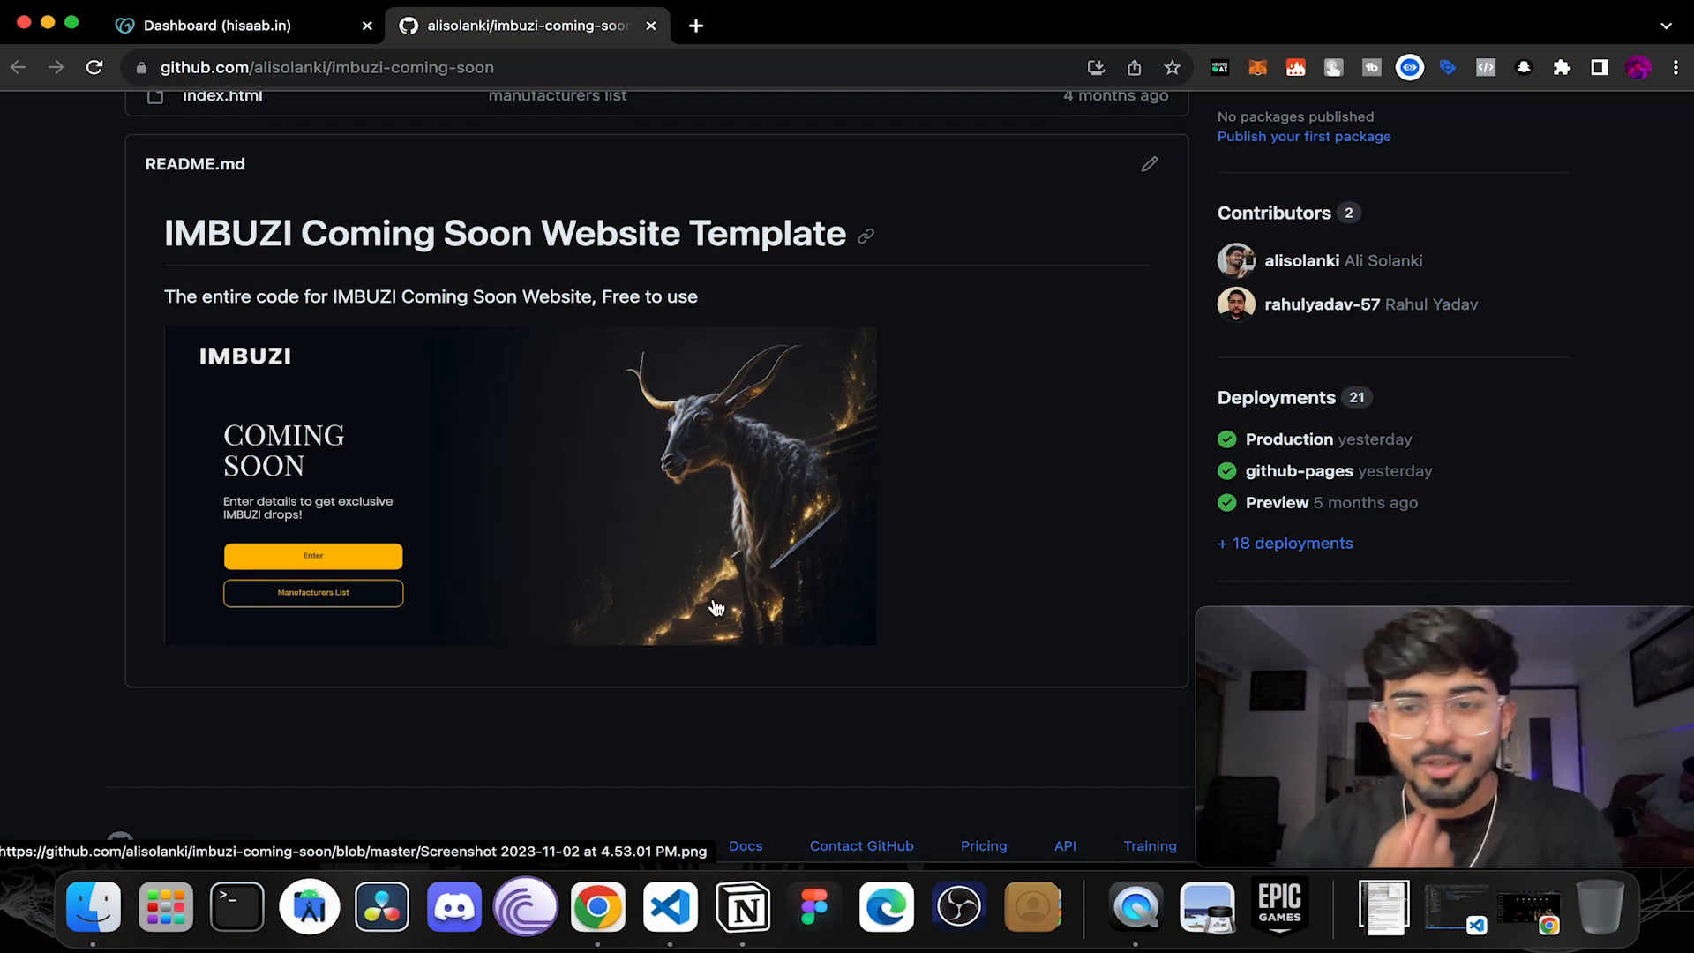
scroll(715, 607, "down", 1)
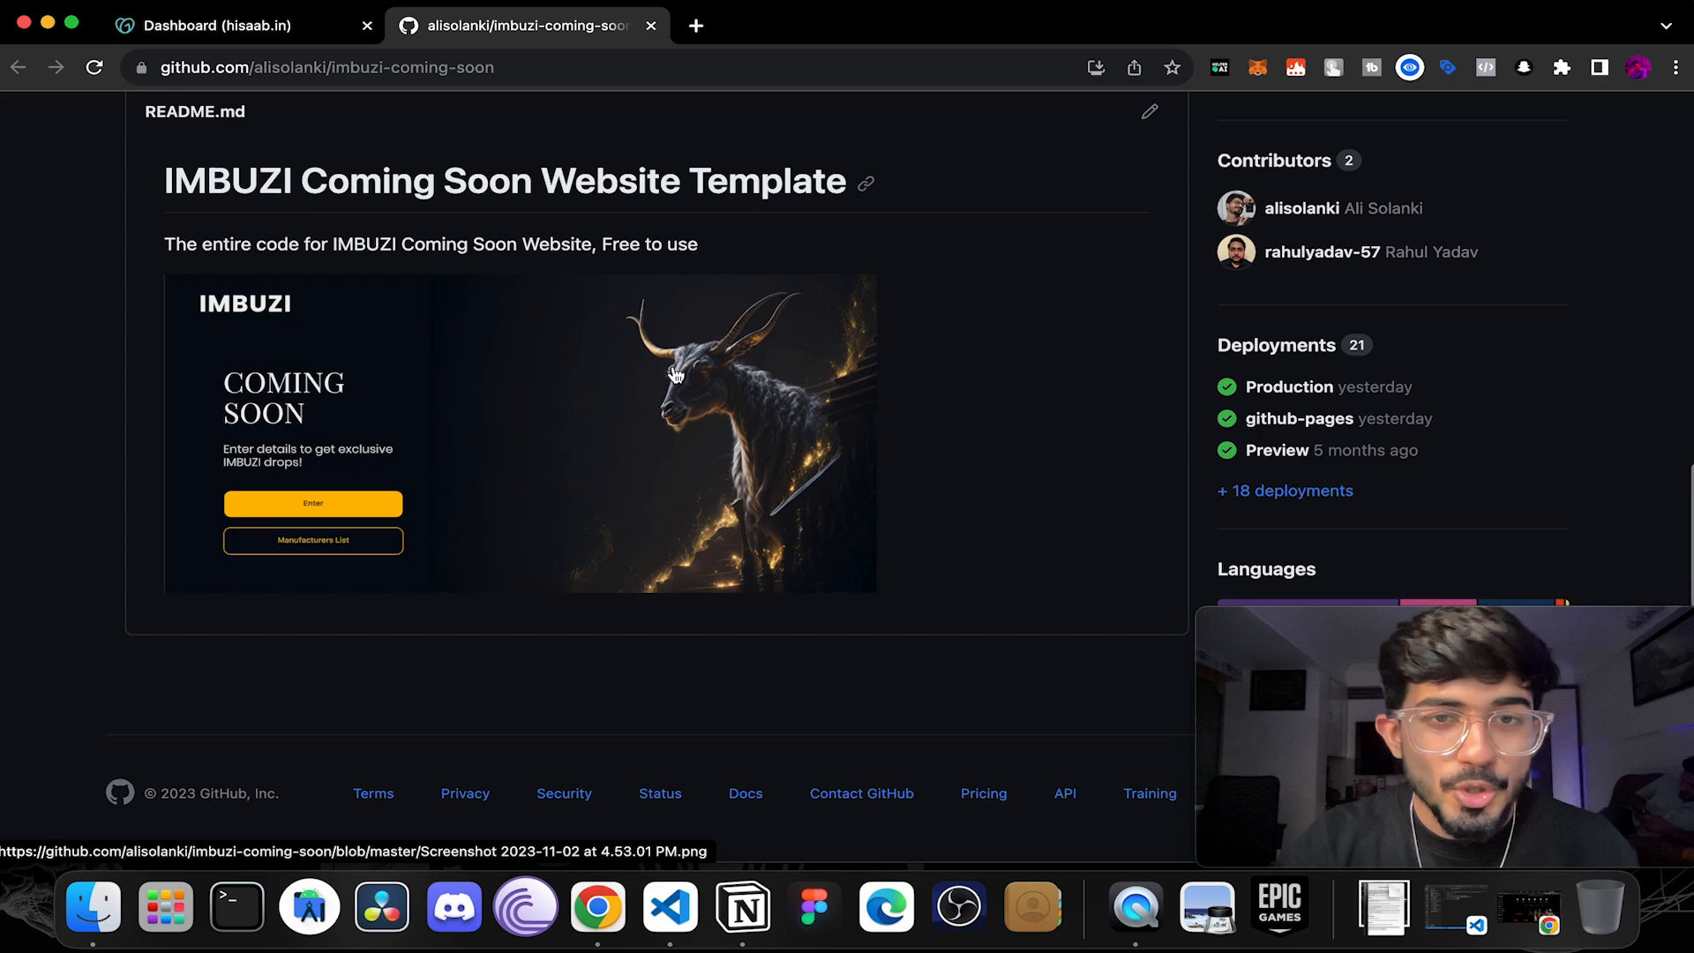
scroll(715, 530, "up", 10)
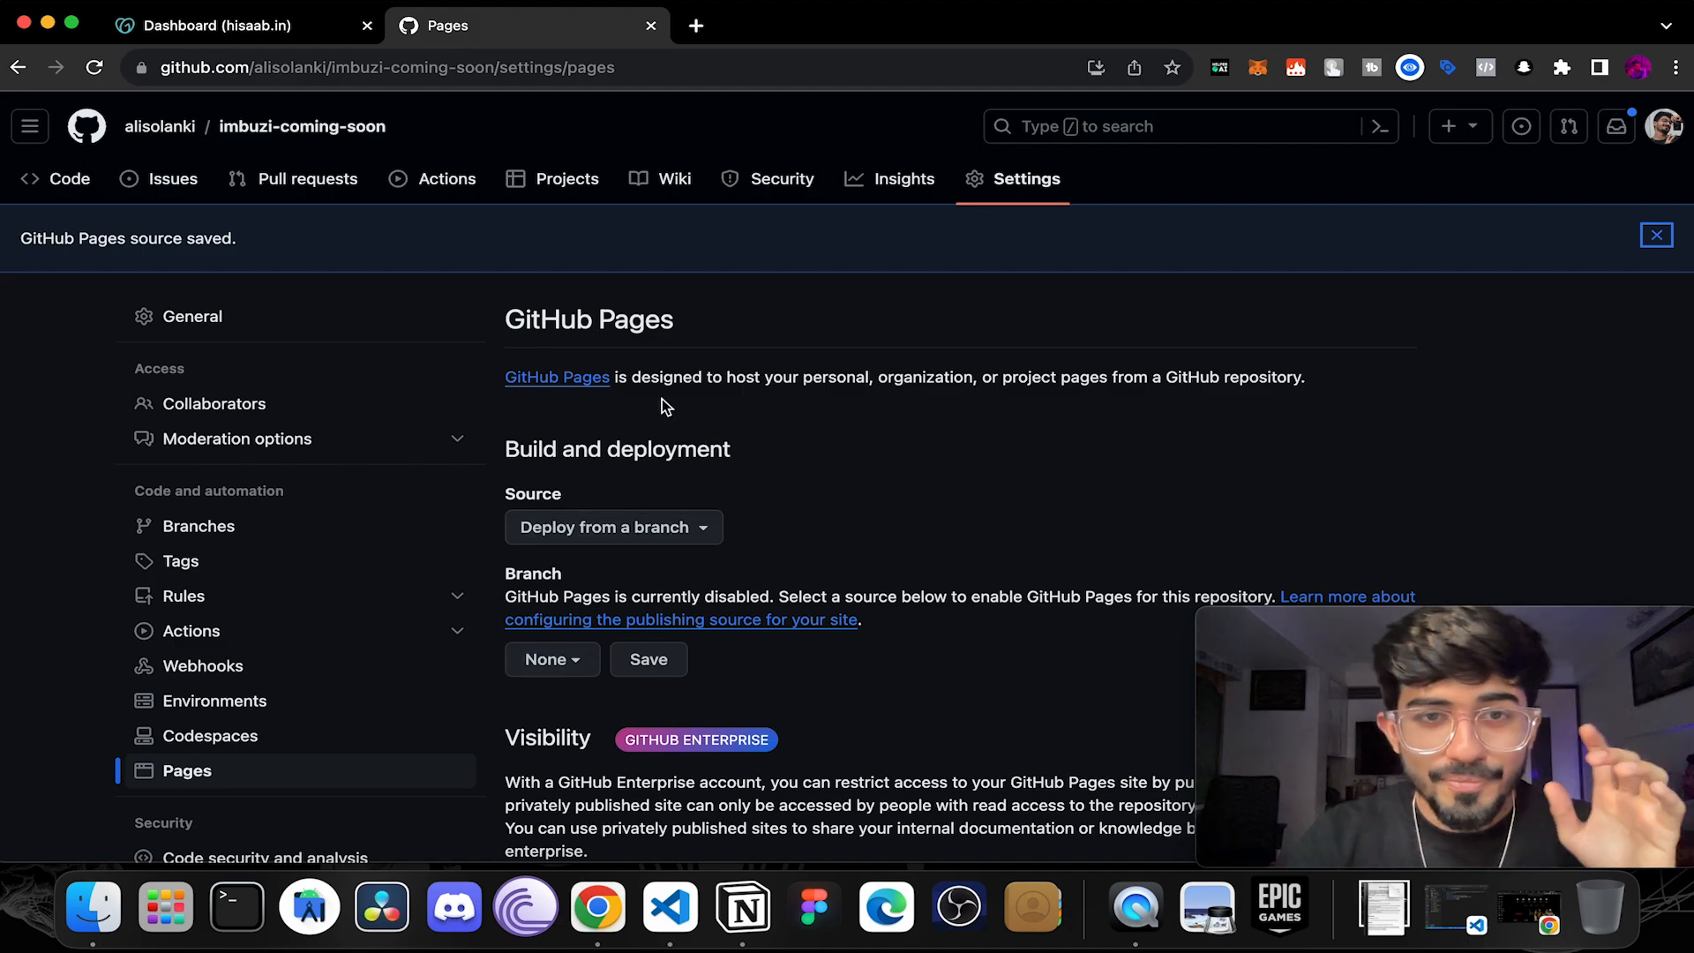
Step: Set GitHub Pages to deploy from the master branch root and save
left_click(557, 659)
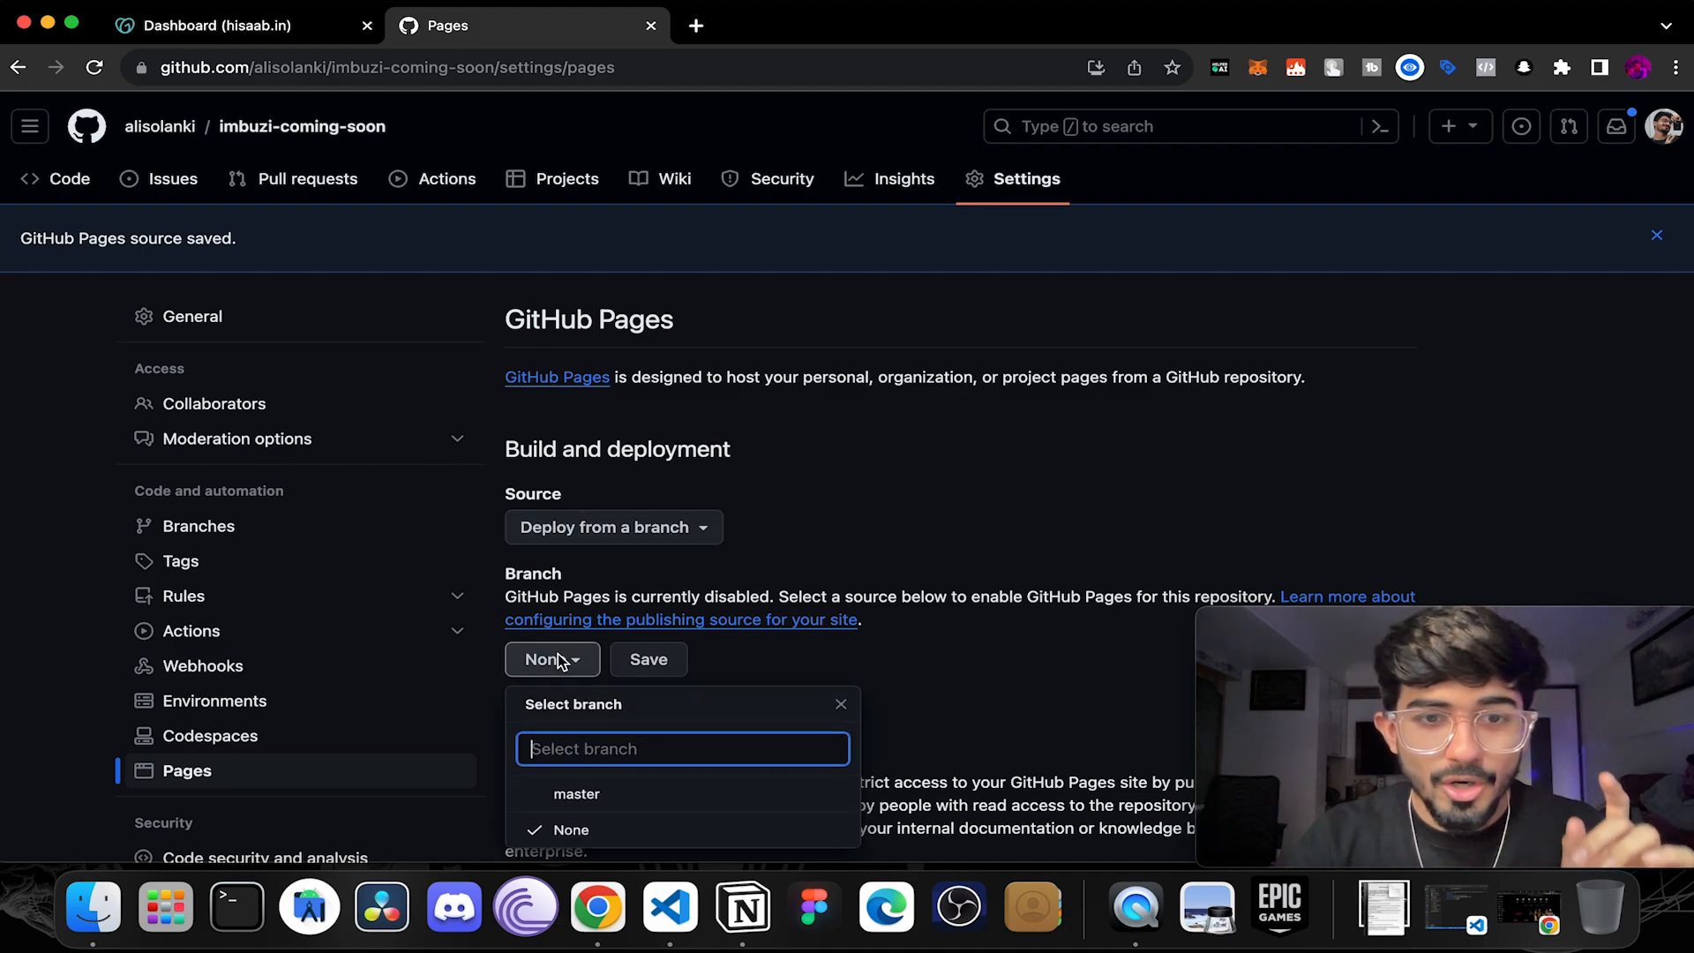
left_click(592, 794)
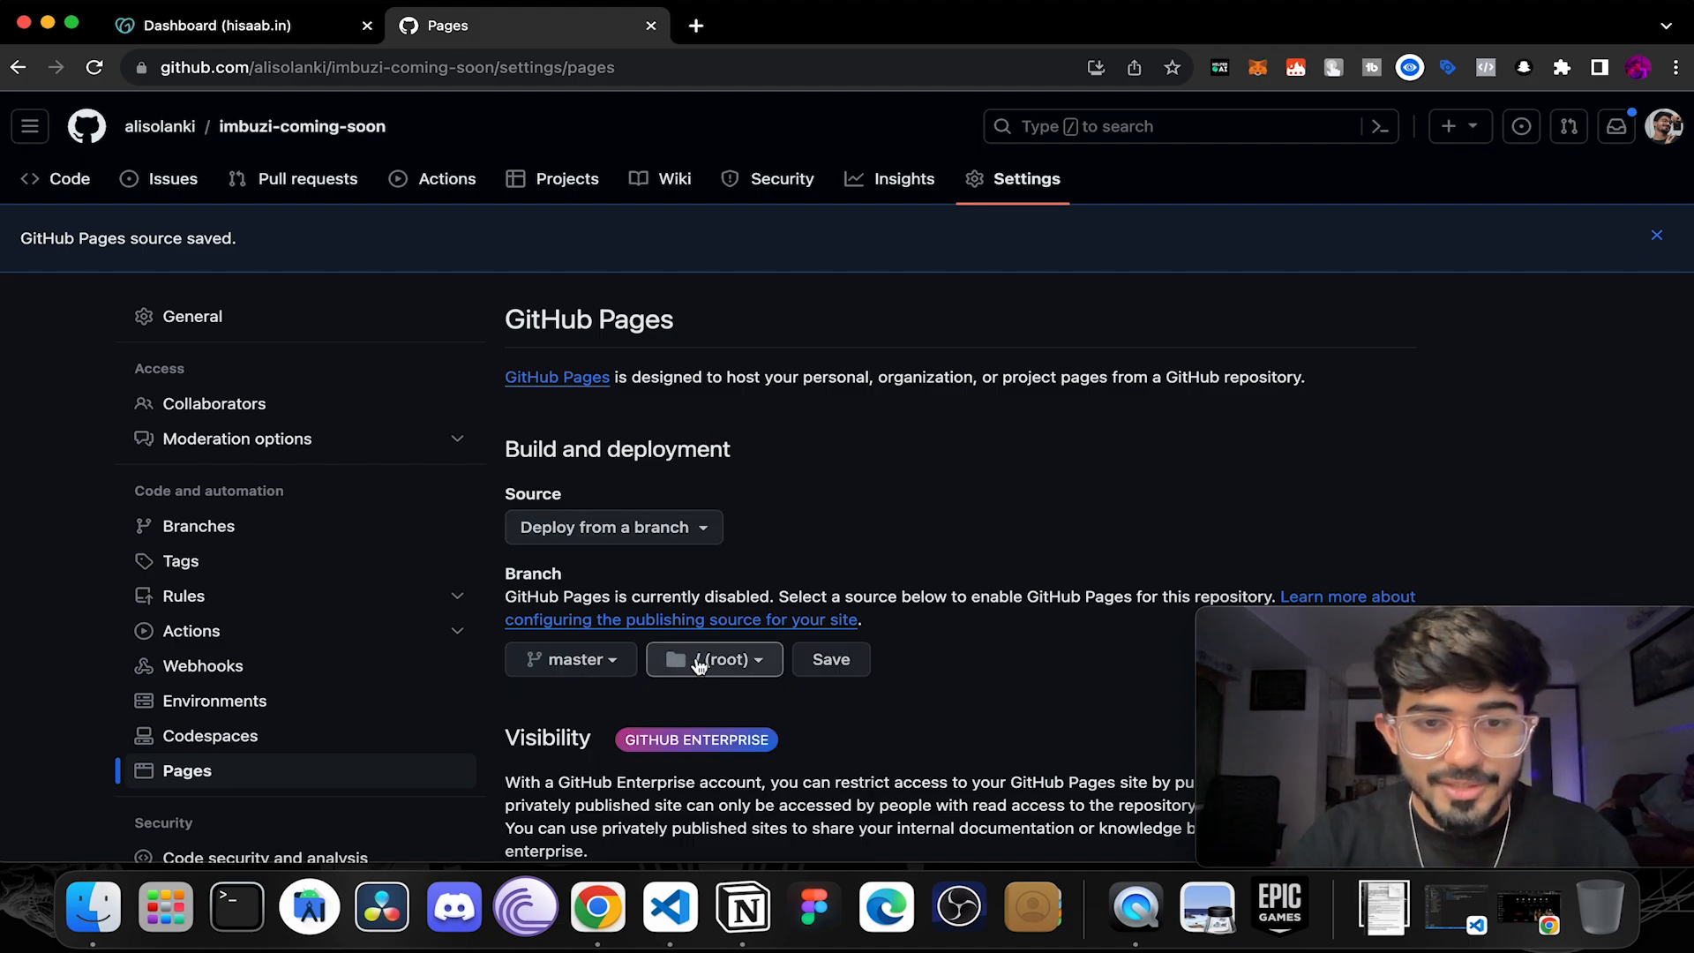
left_click(840, 663)
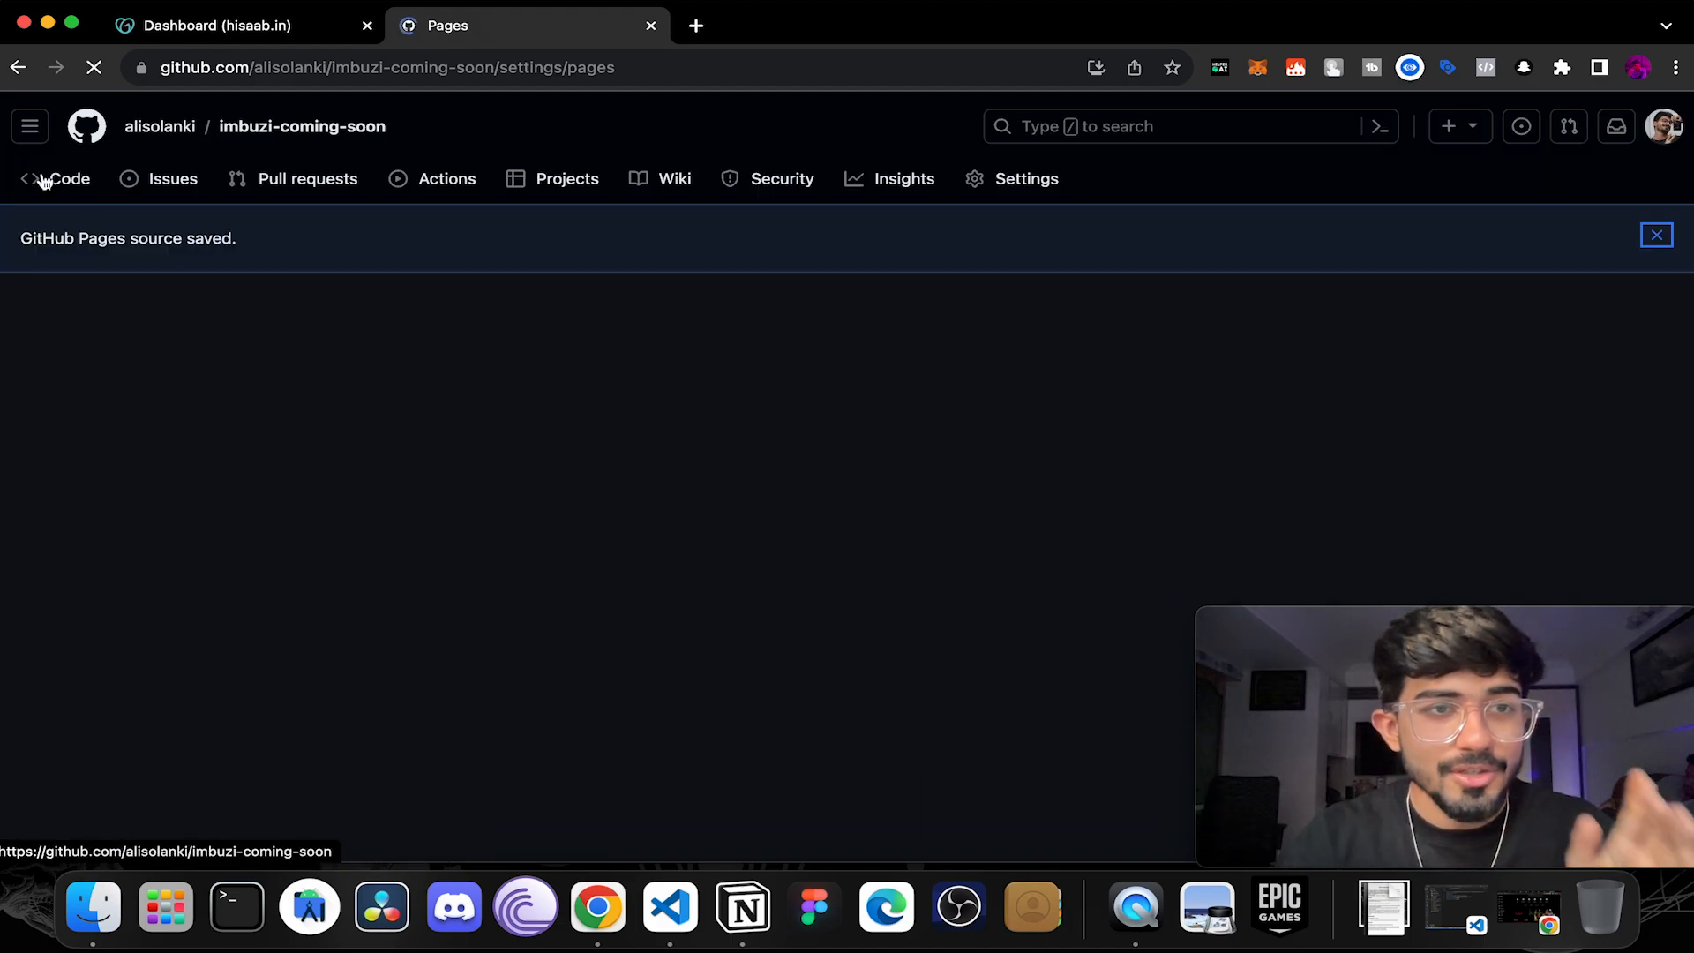
Step: Review the repository files, then return to the Pages settings
left_click(44, 178)
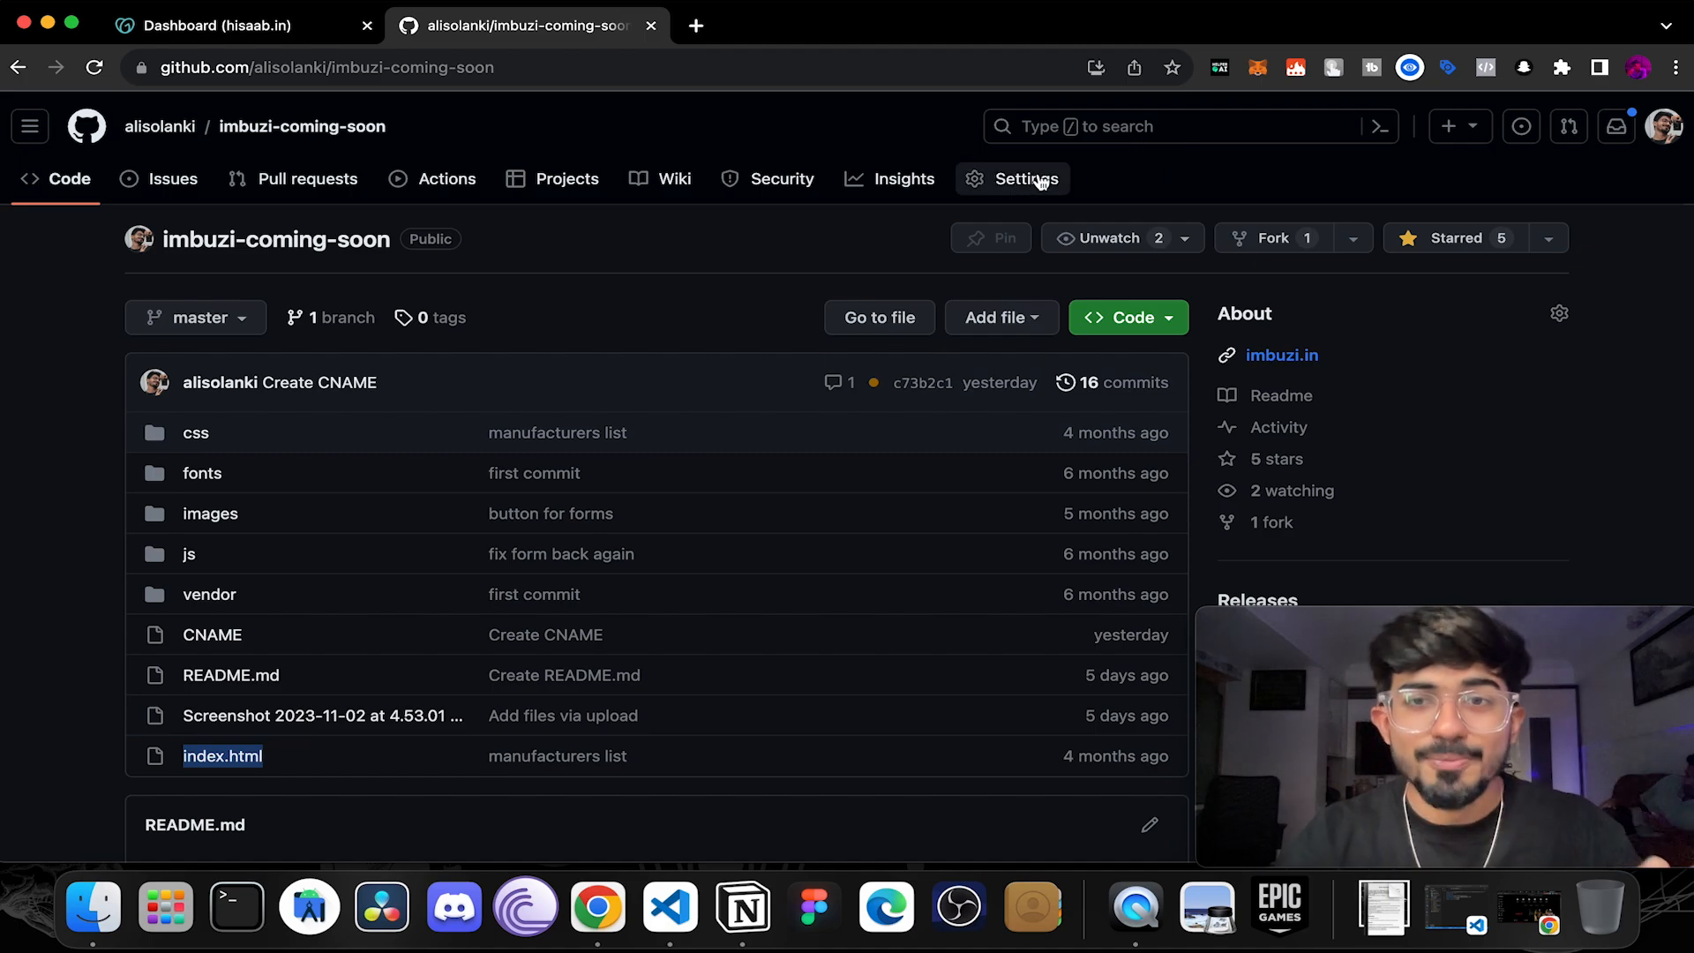
left_click(1033, 186)
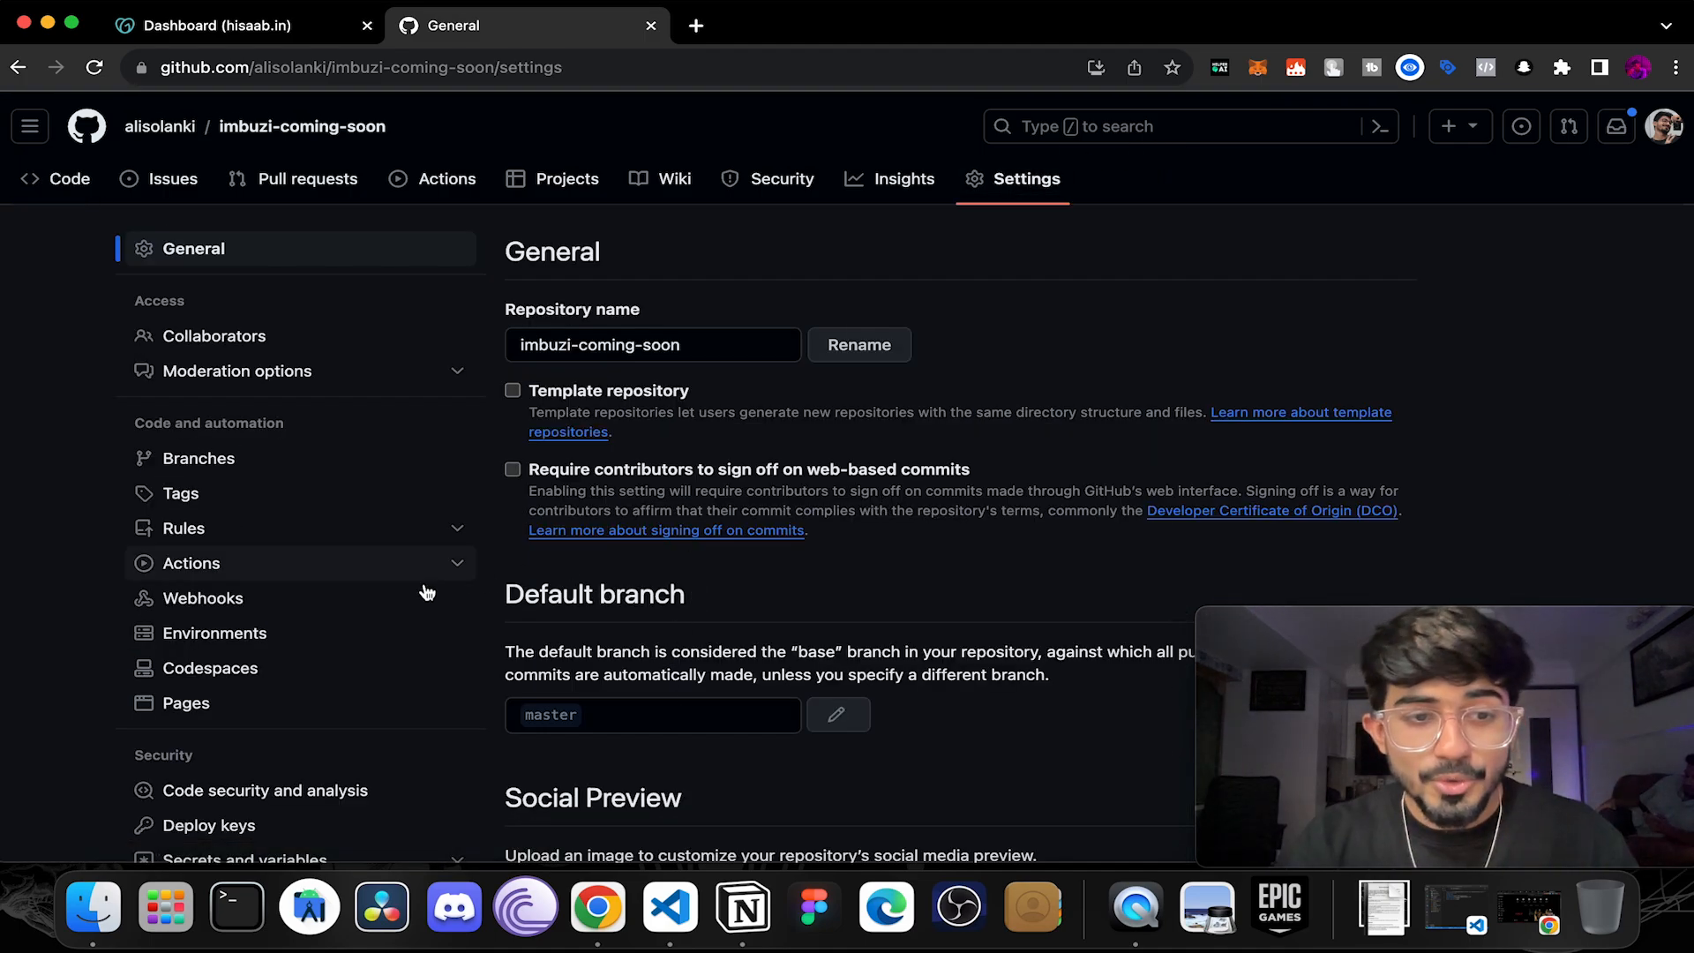
left_click(291, 703)
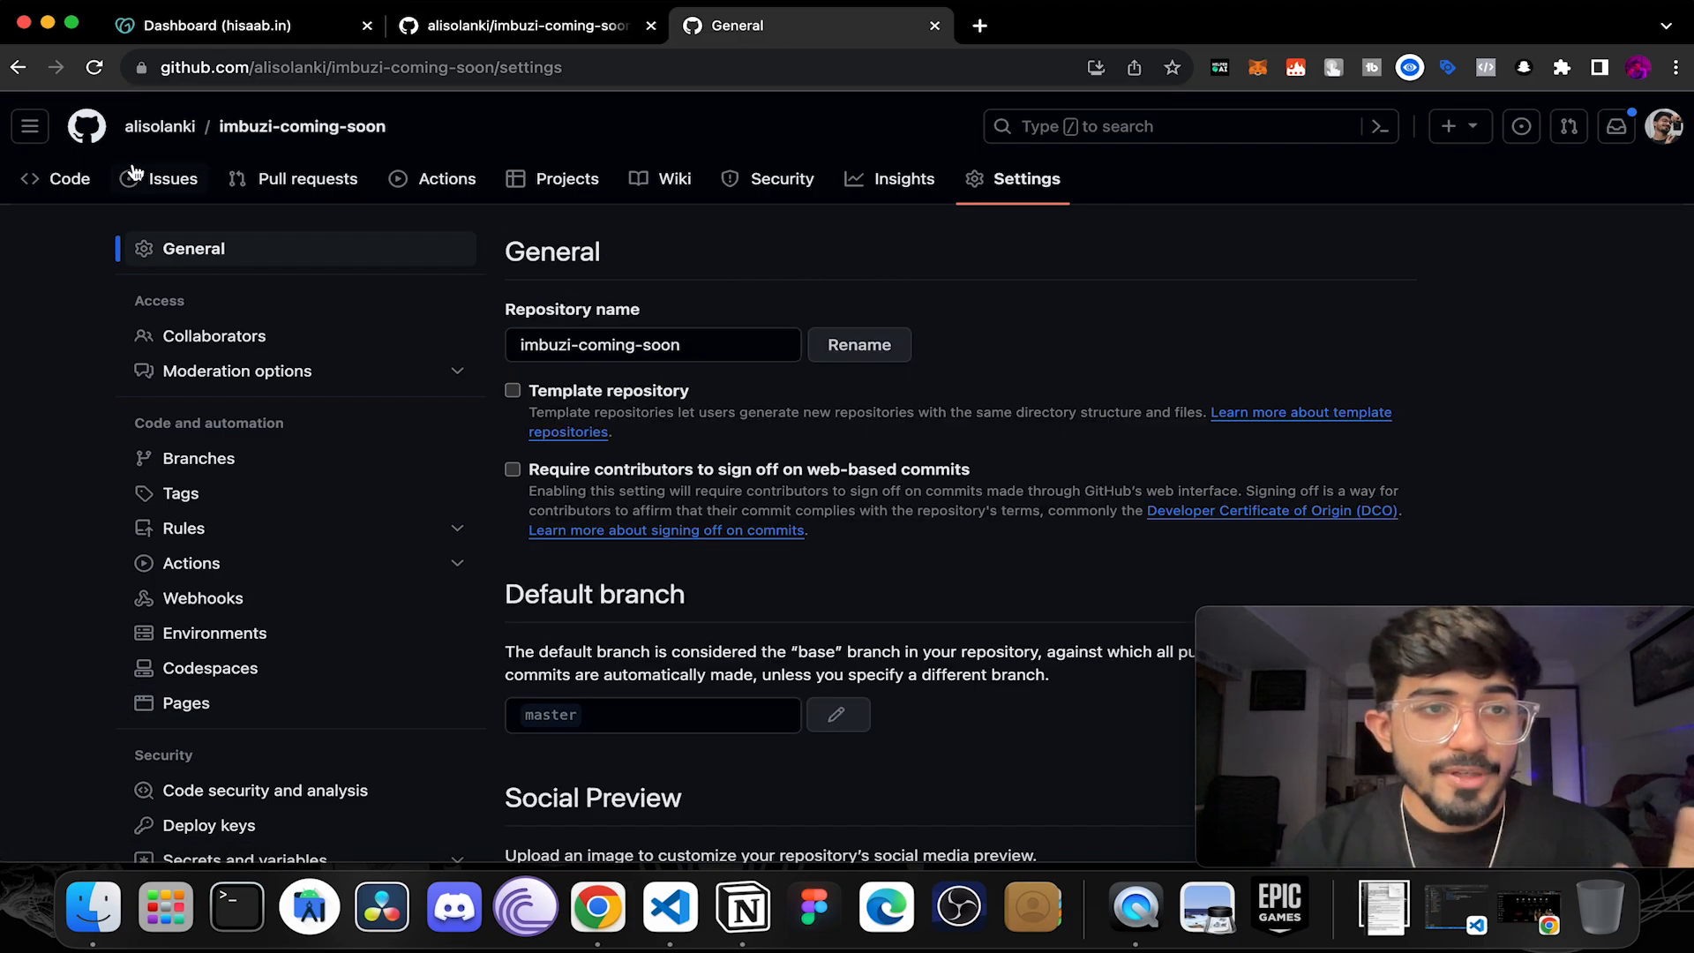
Step: Check the latest Delete CNAME commit's status until all deployment checks pass
left_click(70, 183)
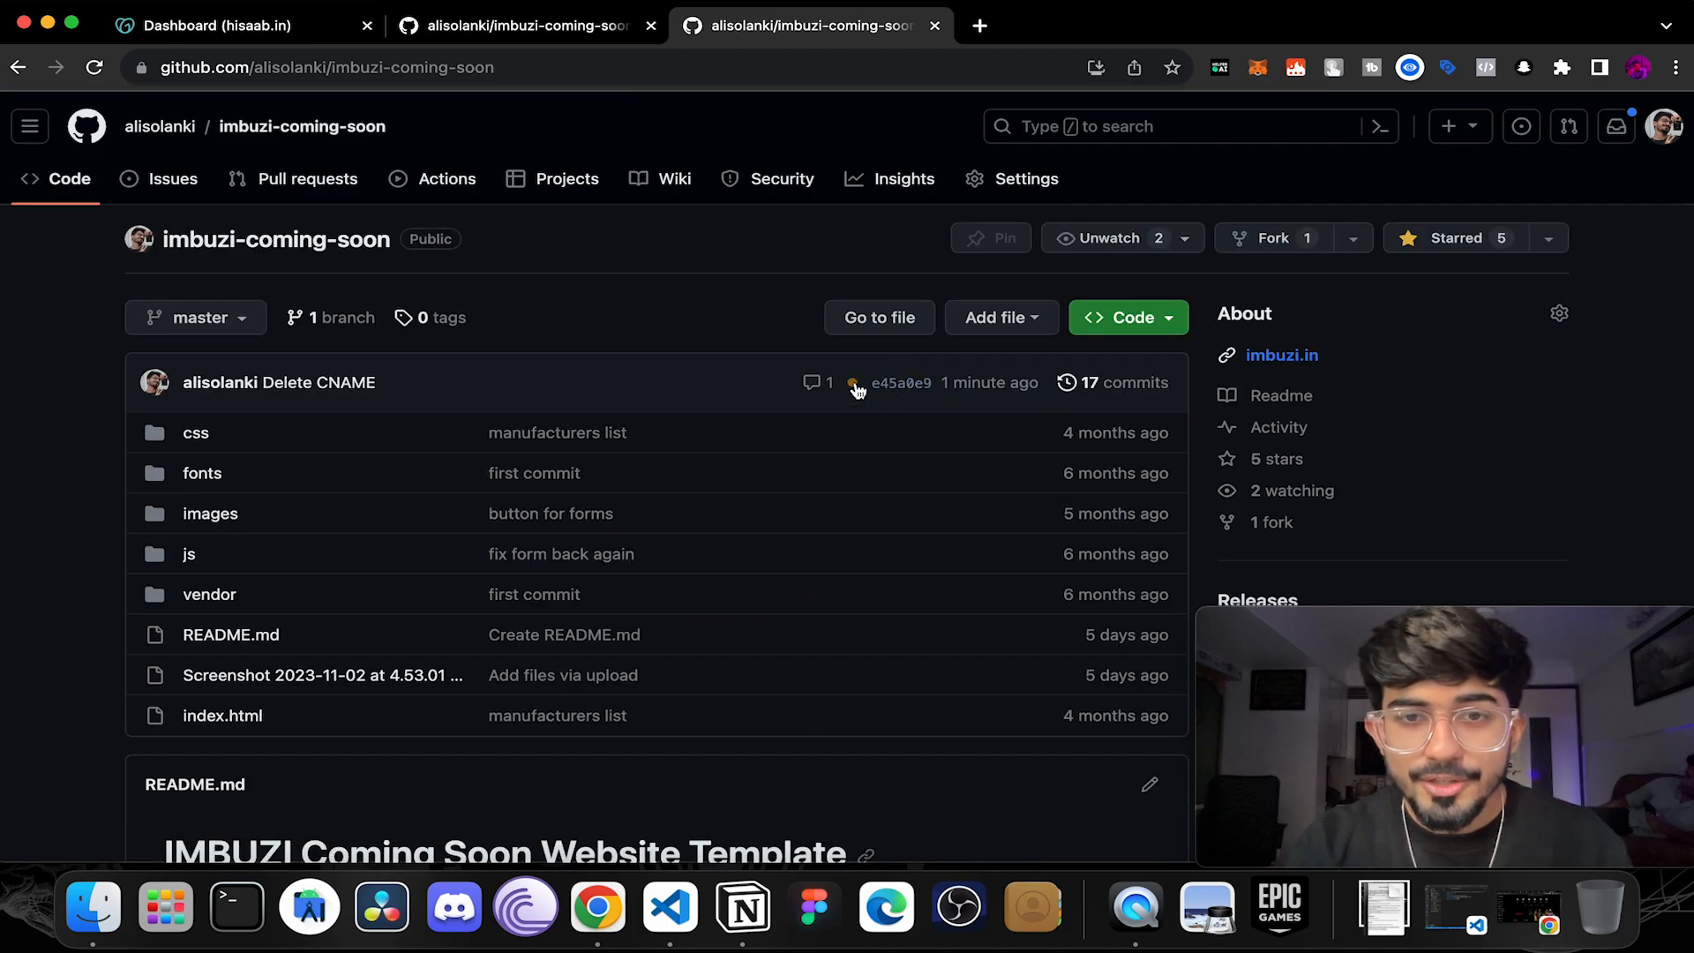
left_click(854, 384)
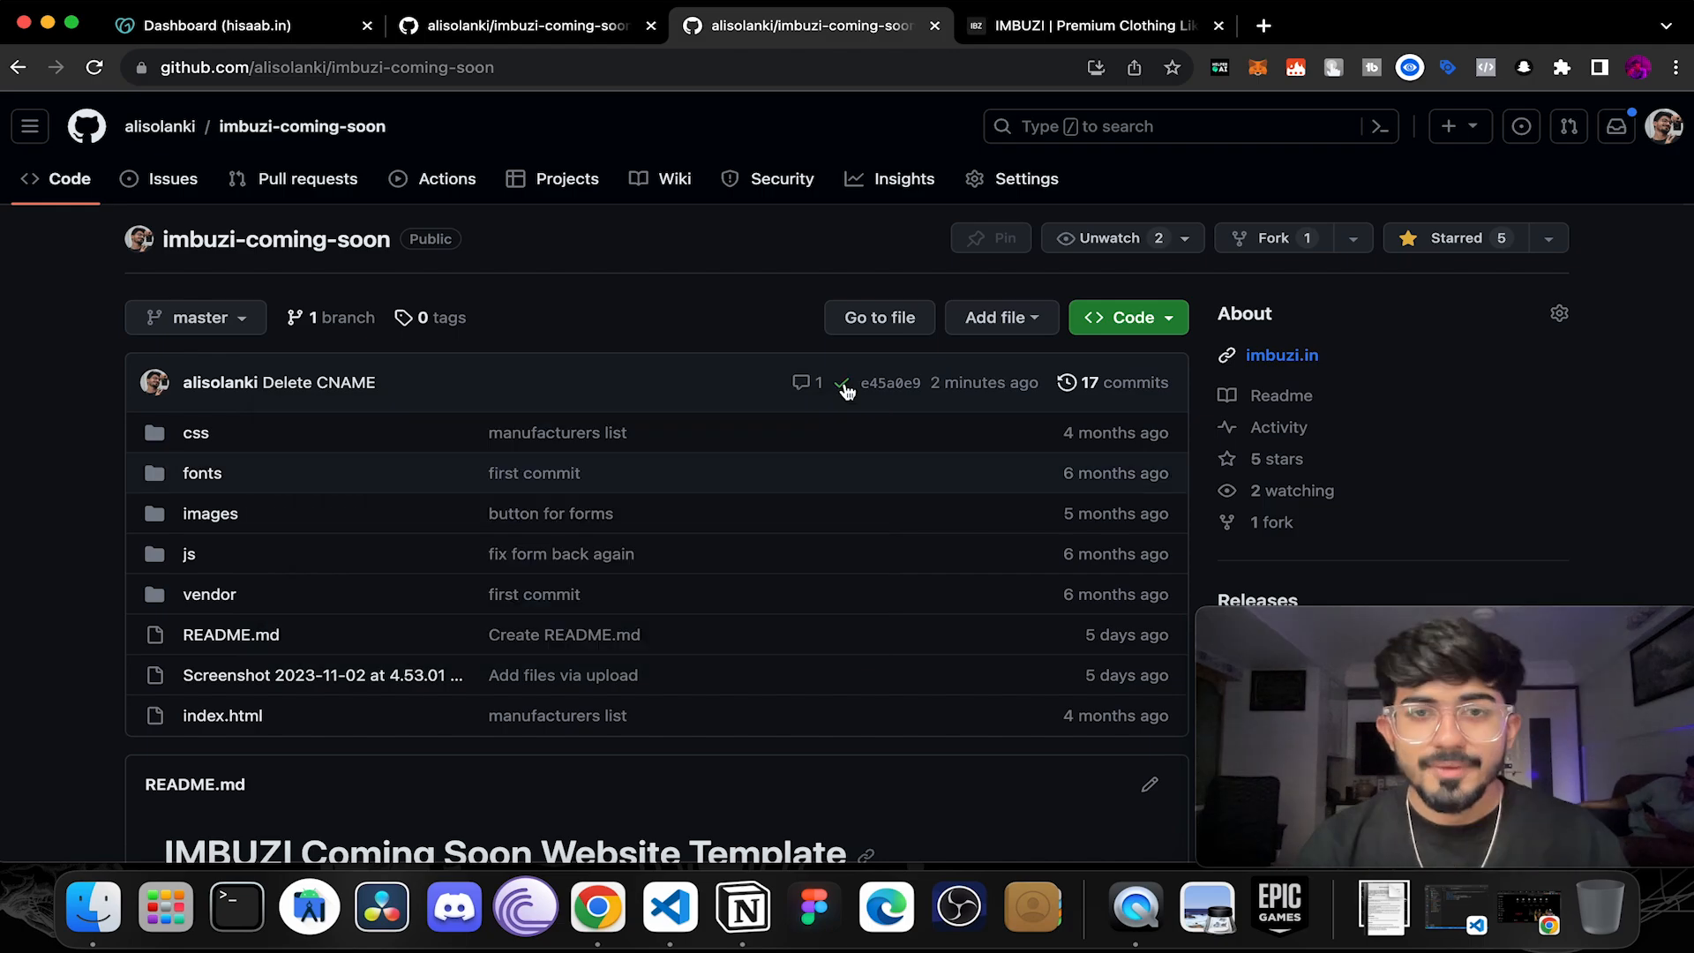
left_click(842, 385)
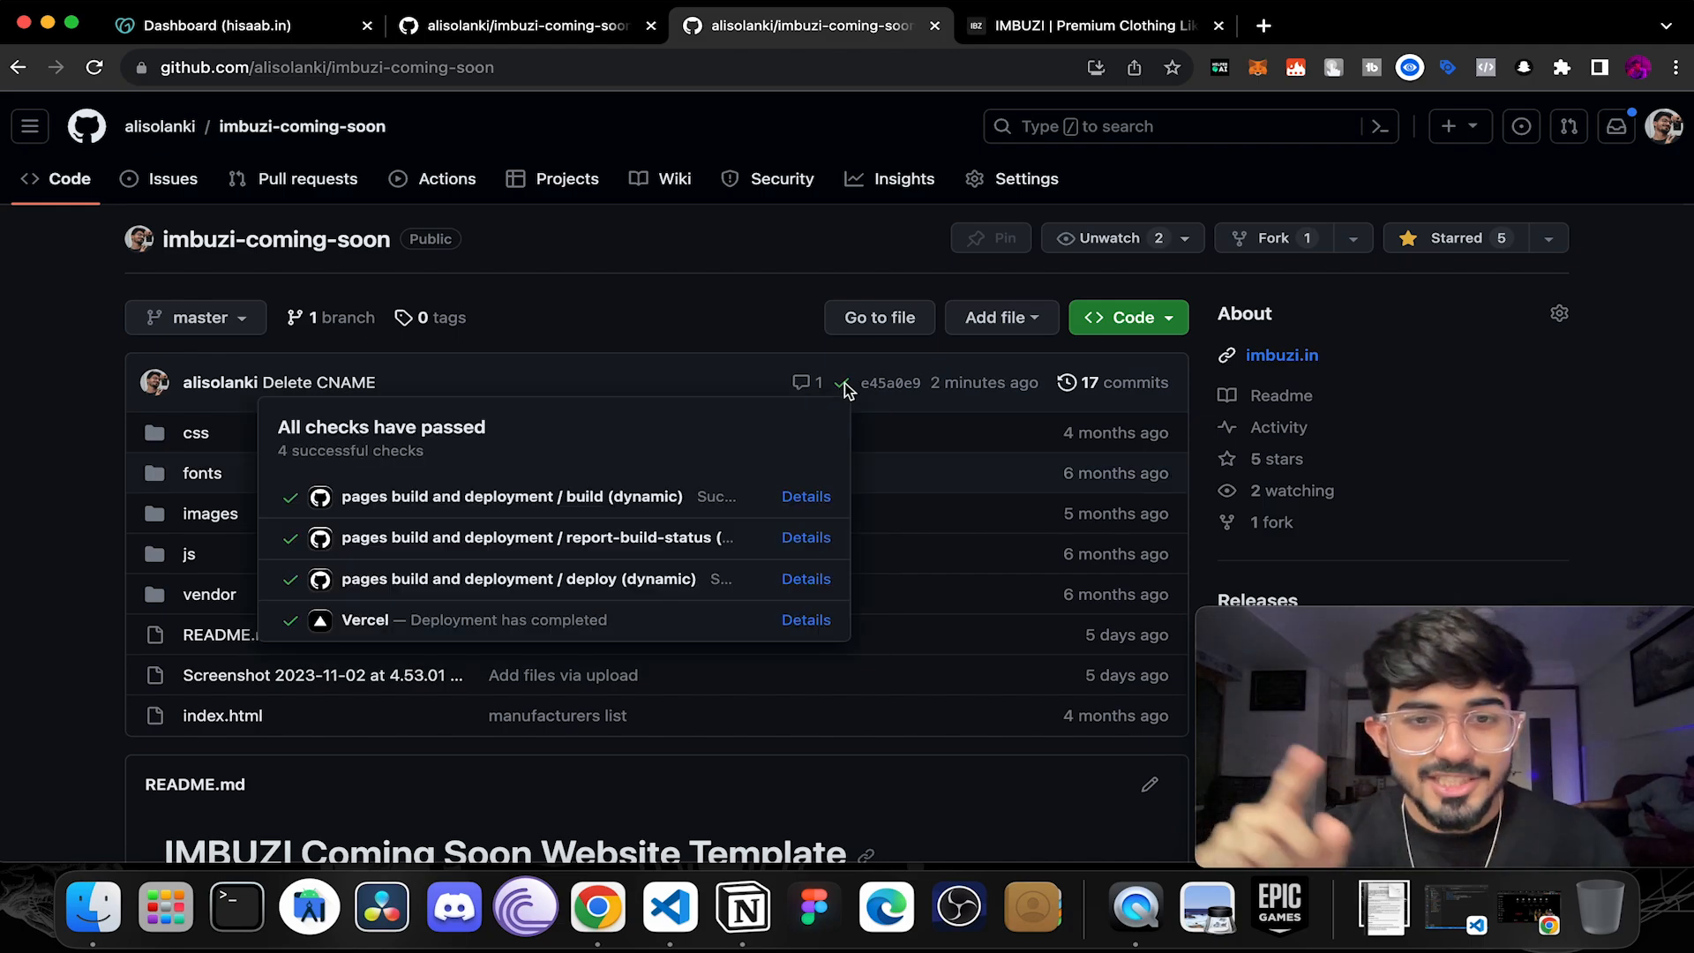
left_click(690, 275)
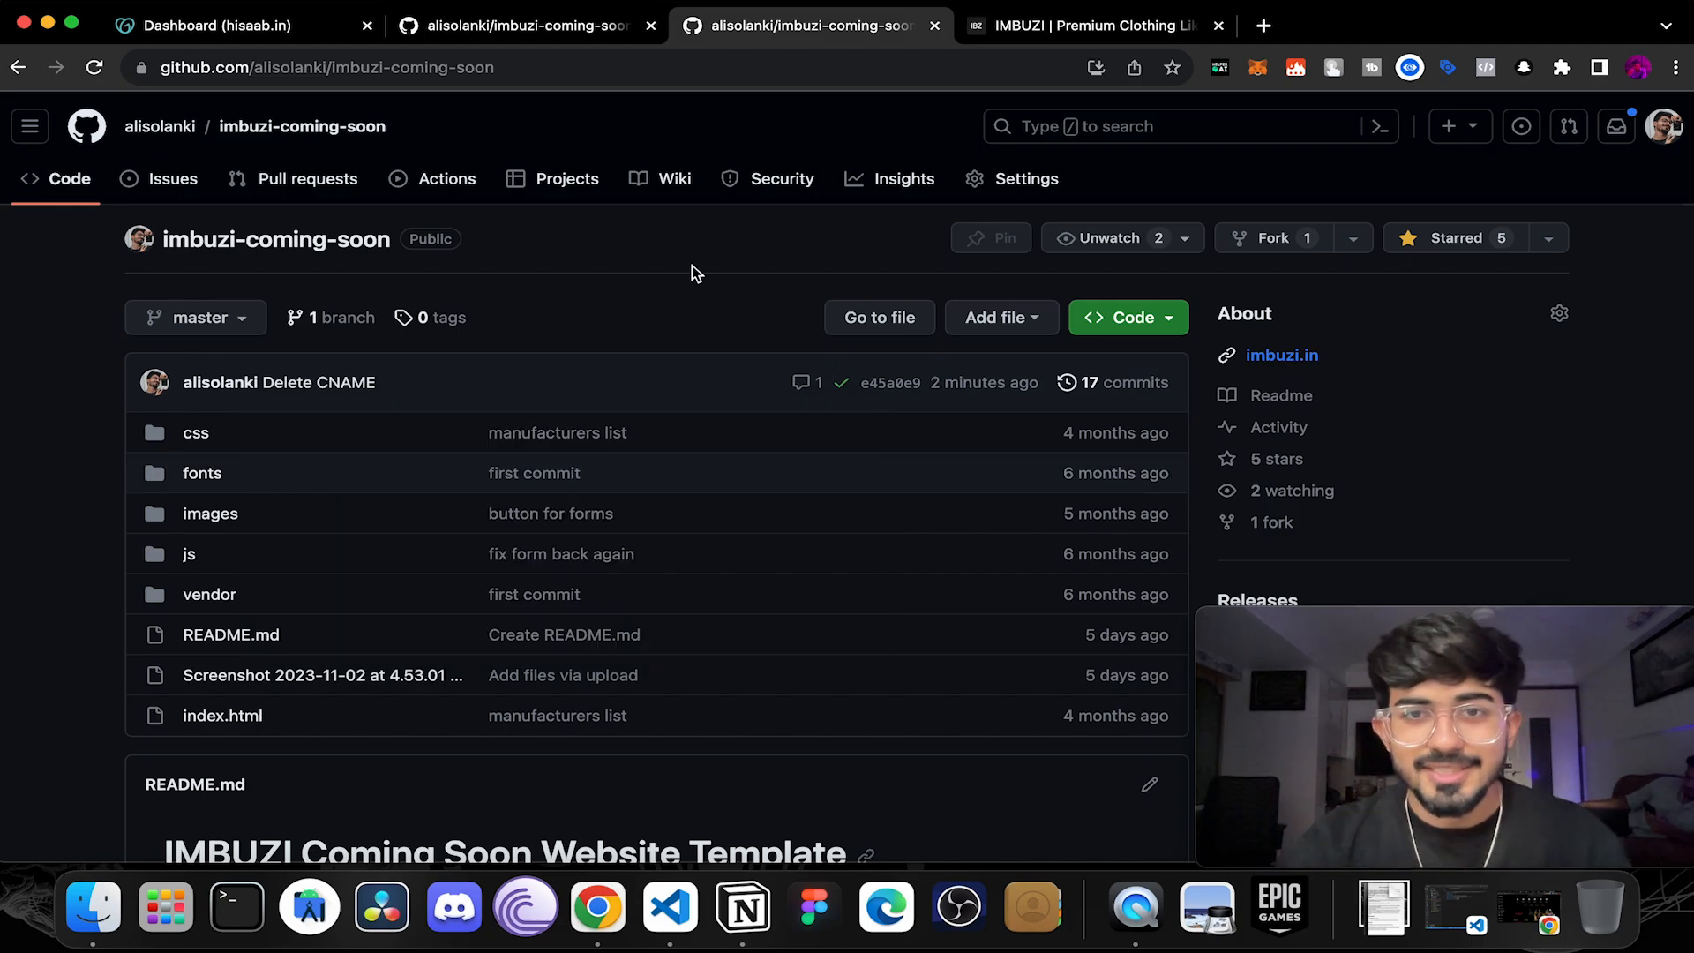
Step: Save hisaab.in as the Pages custom domain and visit the published site
left_click(1006, 178)
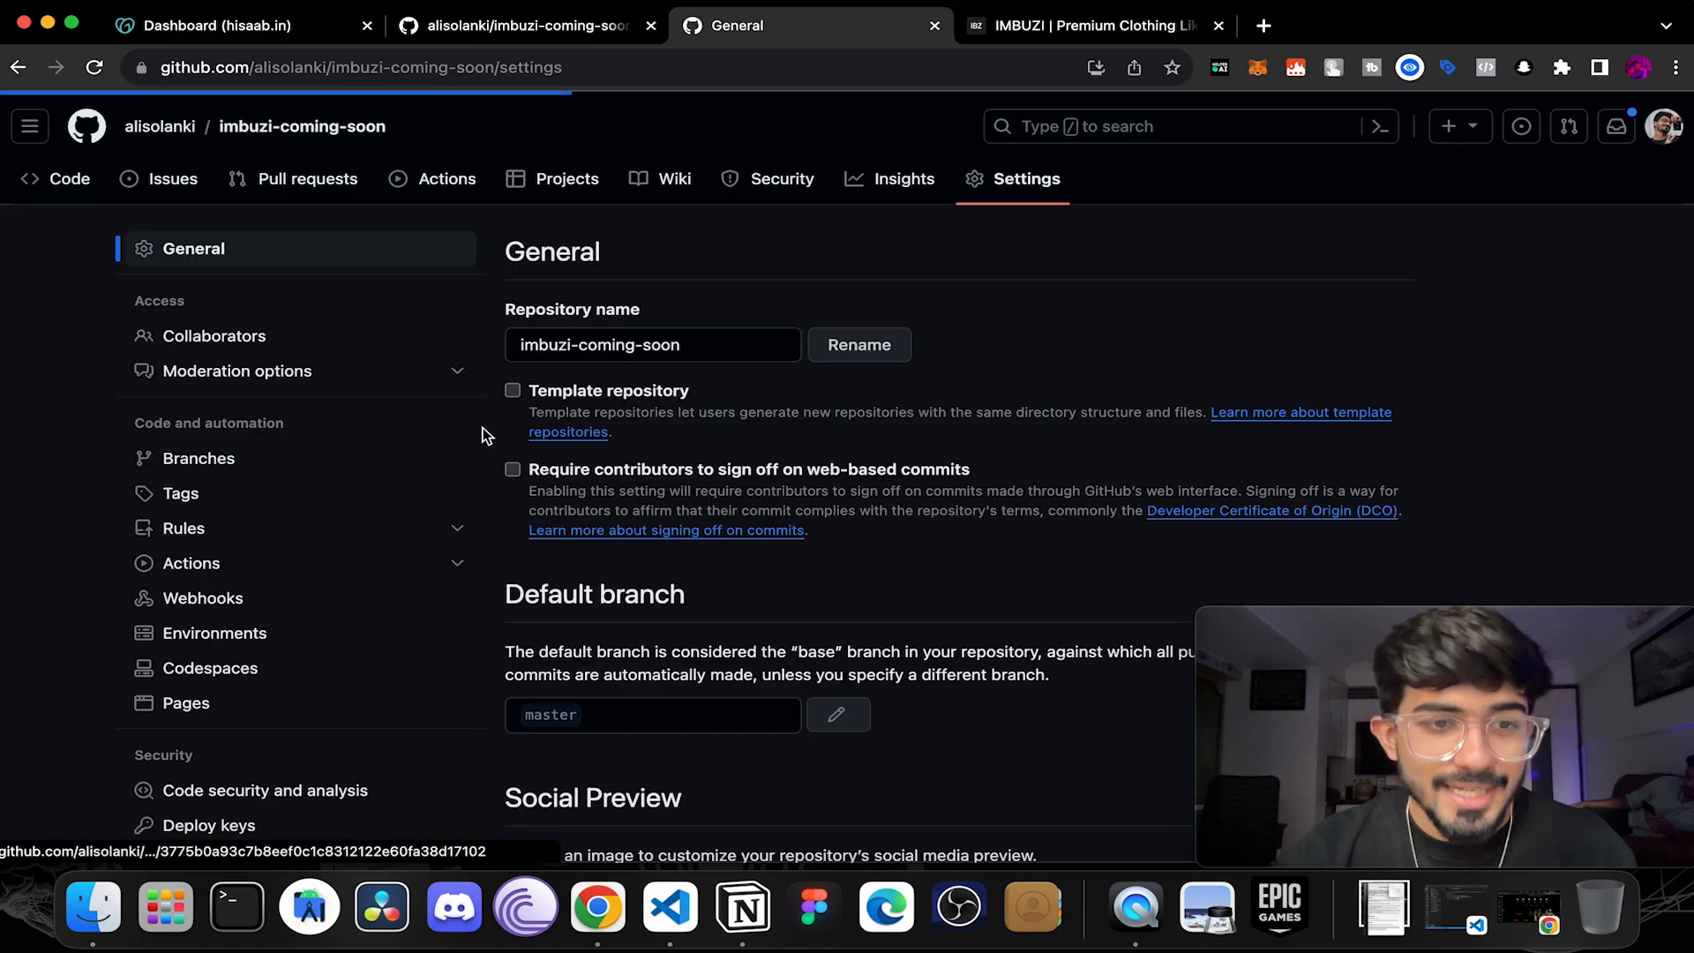
left_click(279, 699)
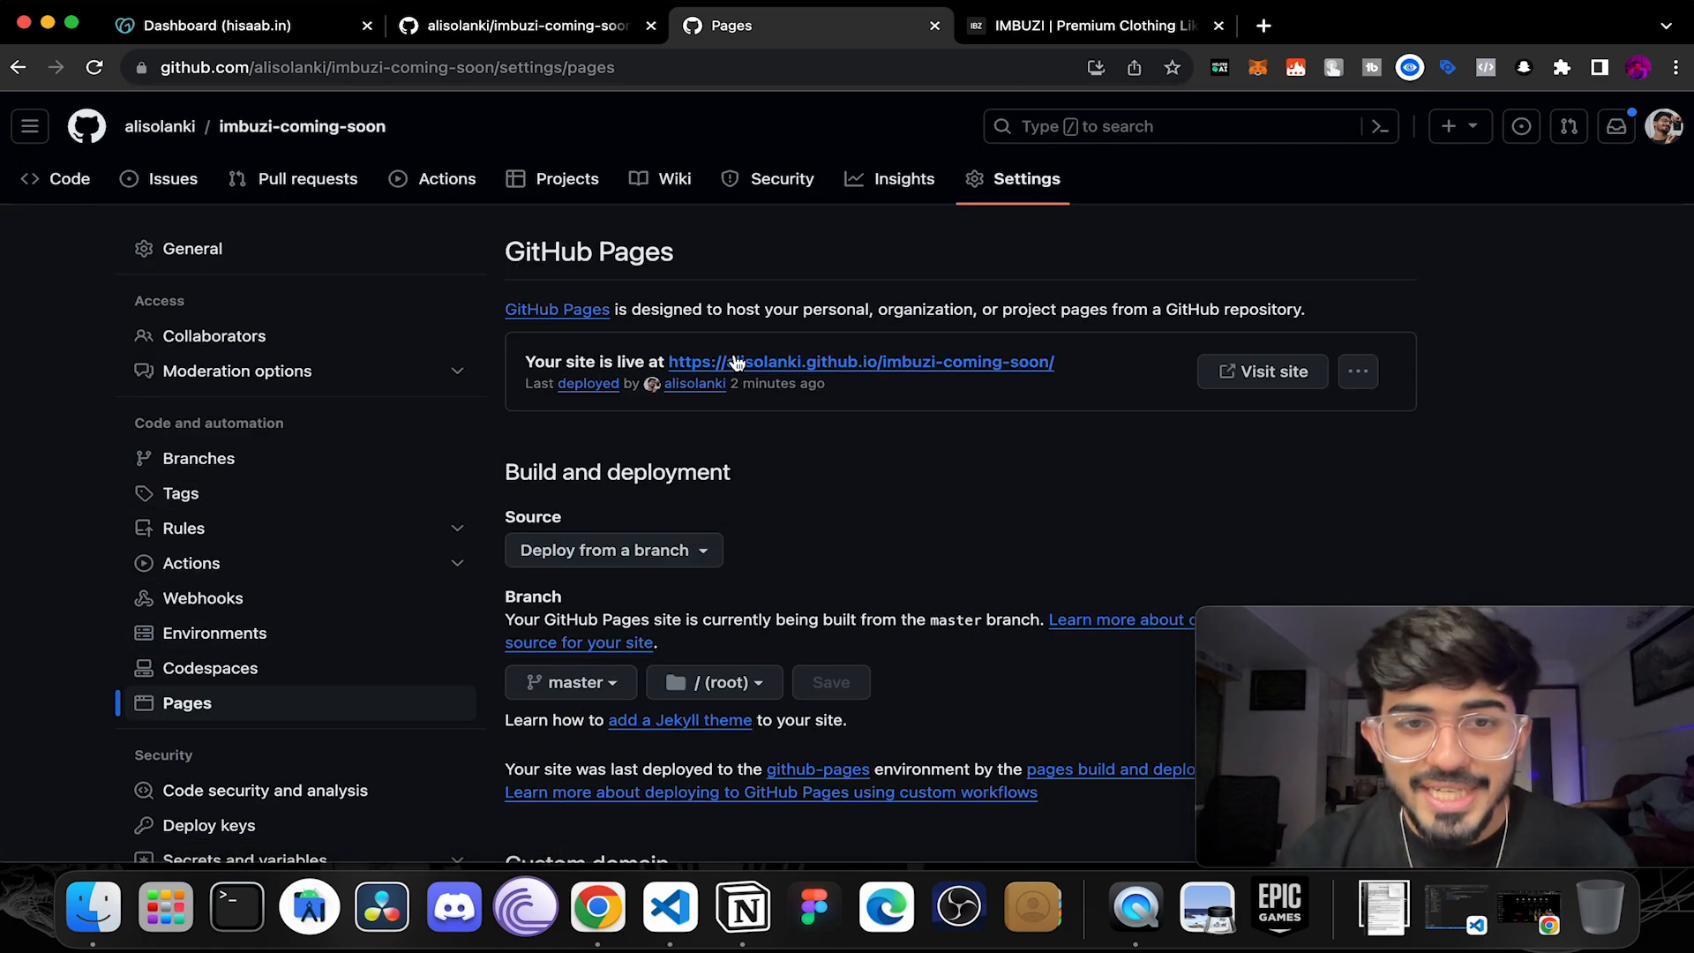
left_click(1245, 375)
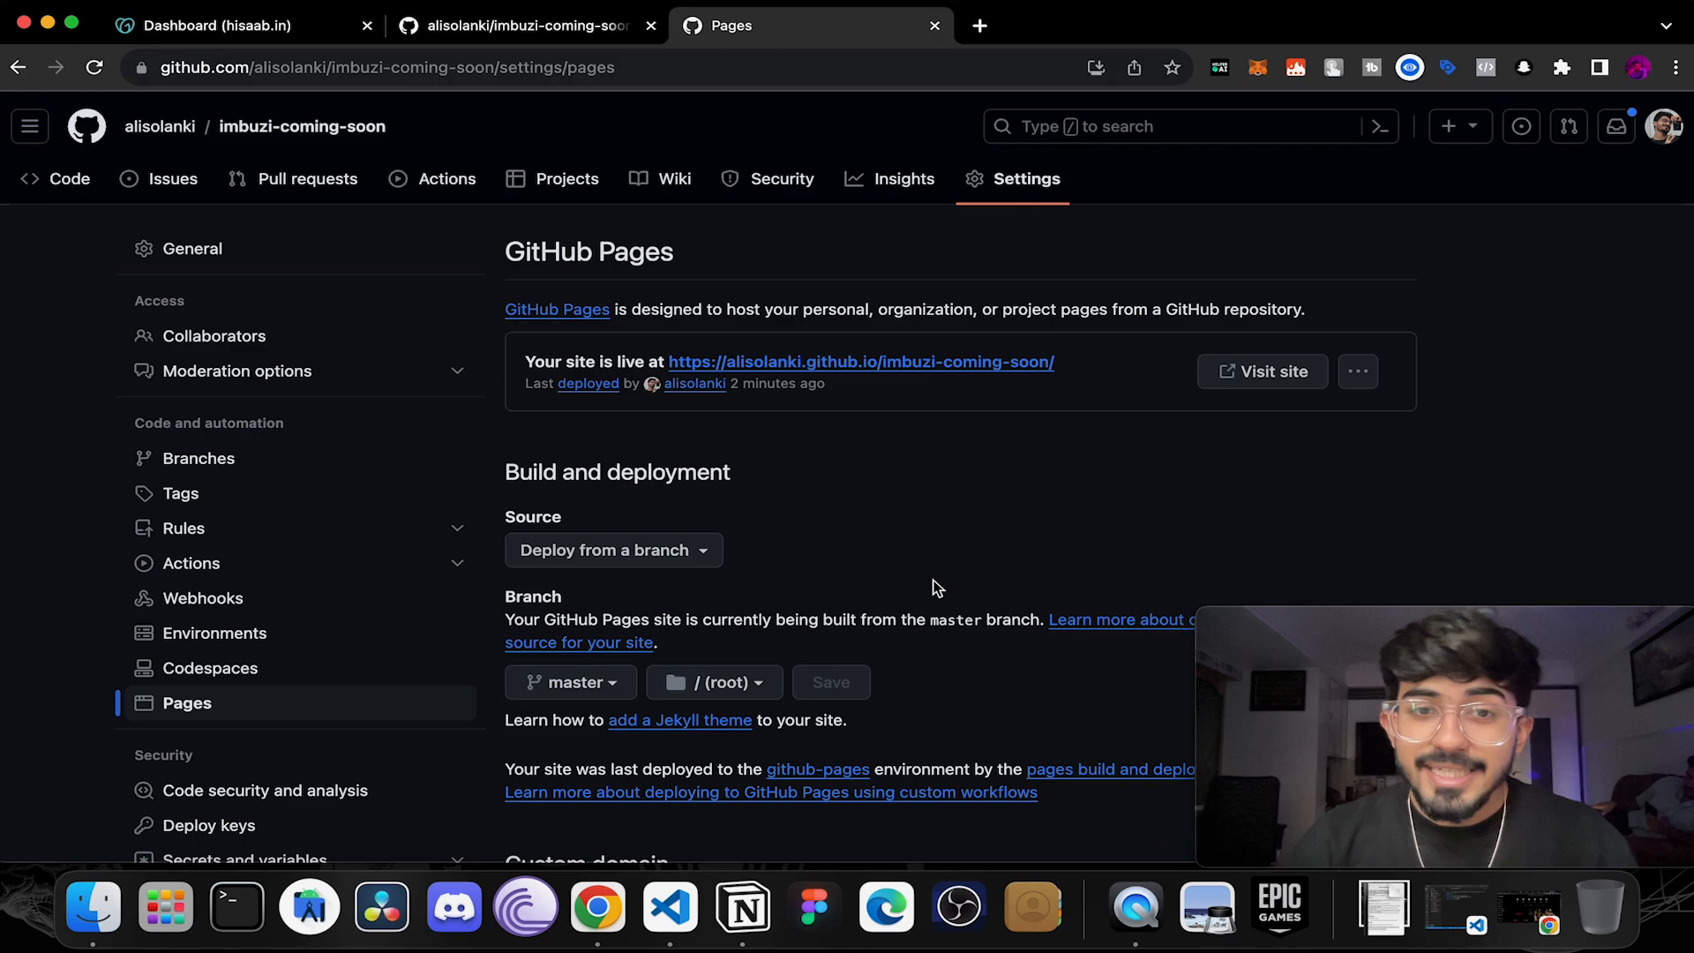
scroll(933, 587, "down", 5)
scroll(794, 583, "down", 1)
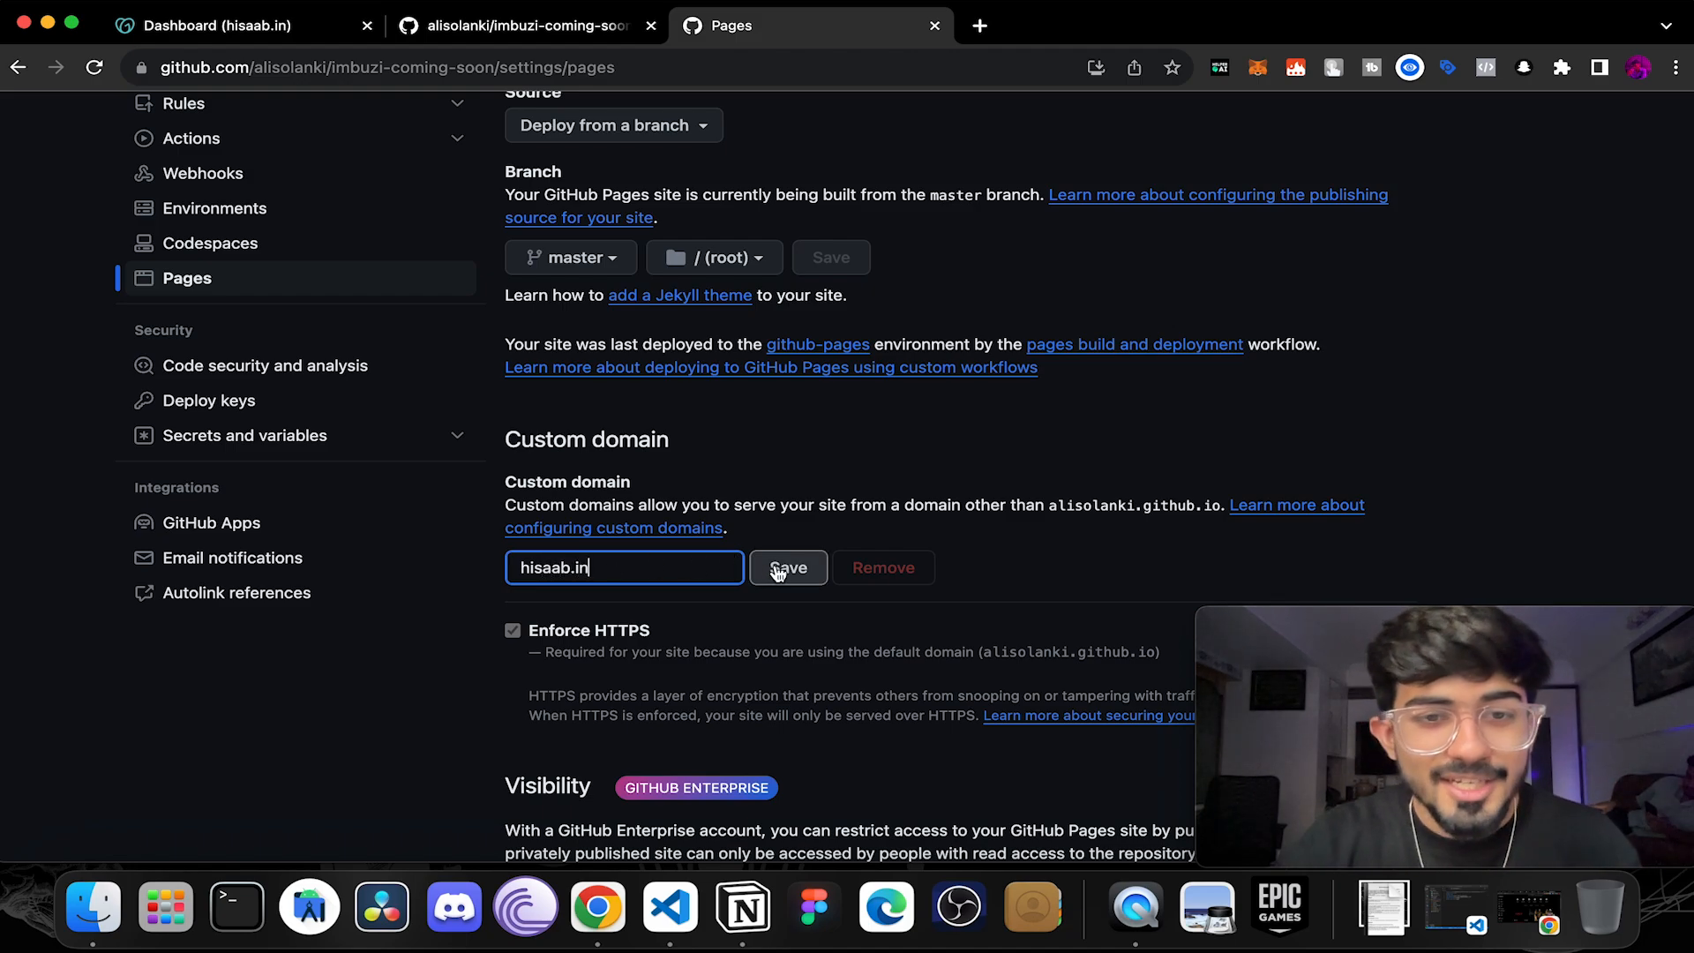
left_click(787, 568)
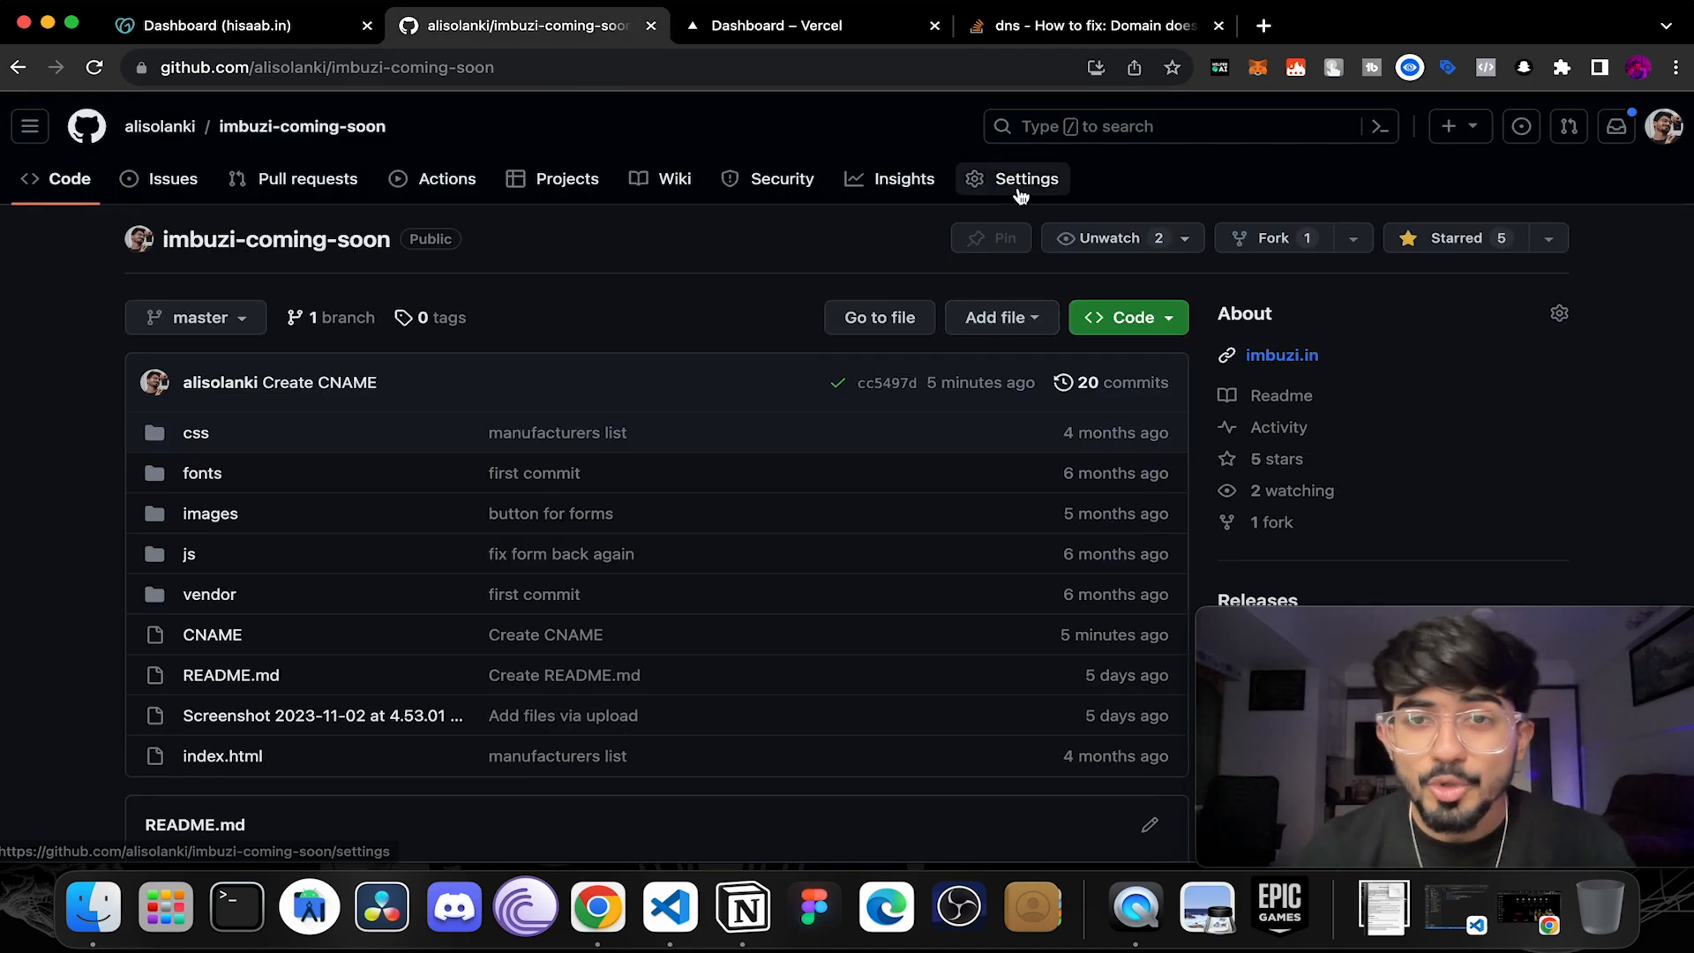
left_click(1021, 185)
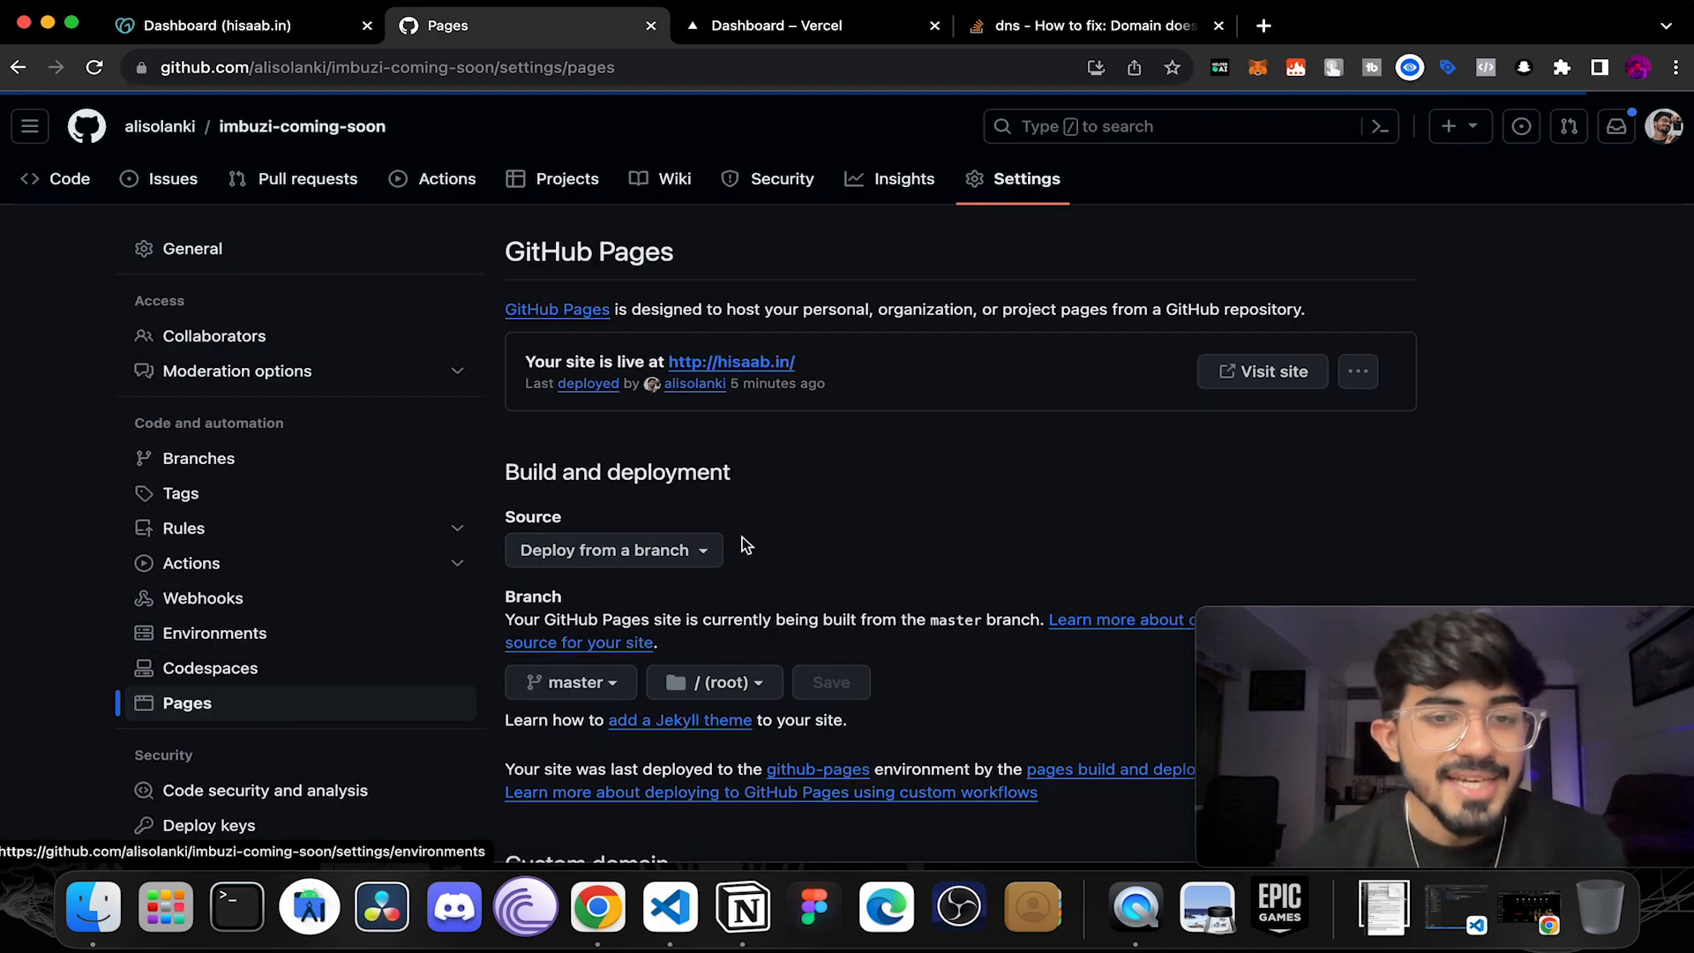
scroll(743, 536, "down", 3)
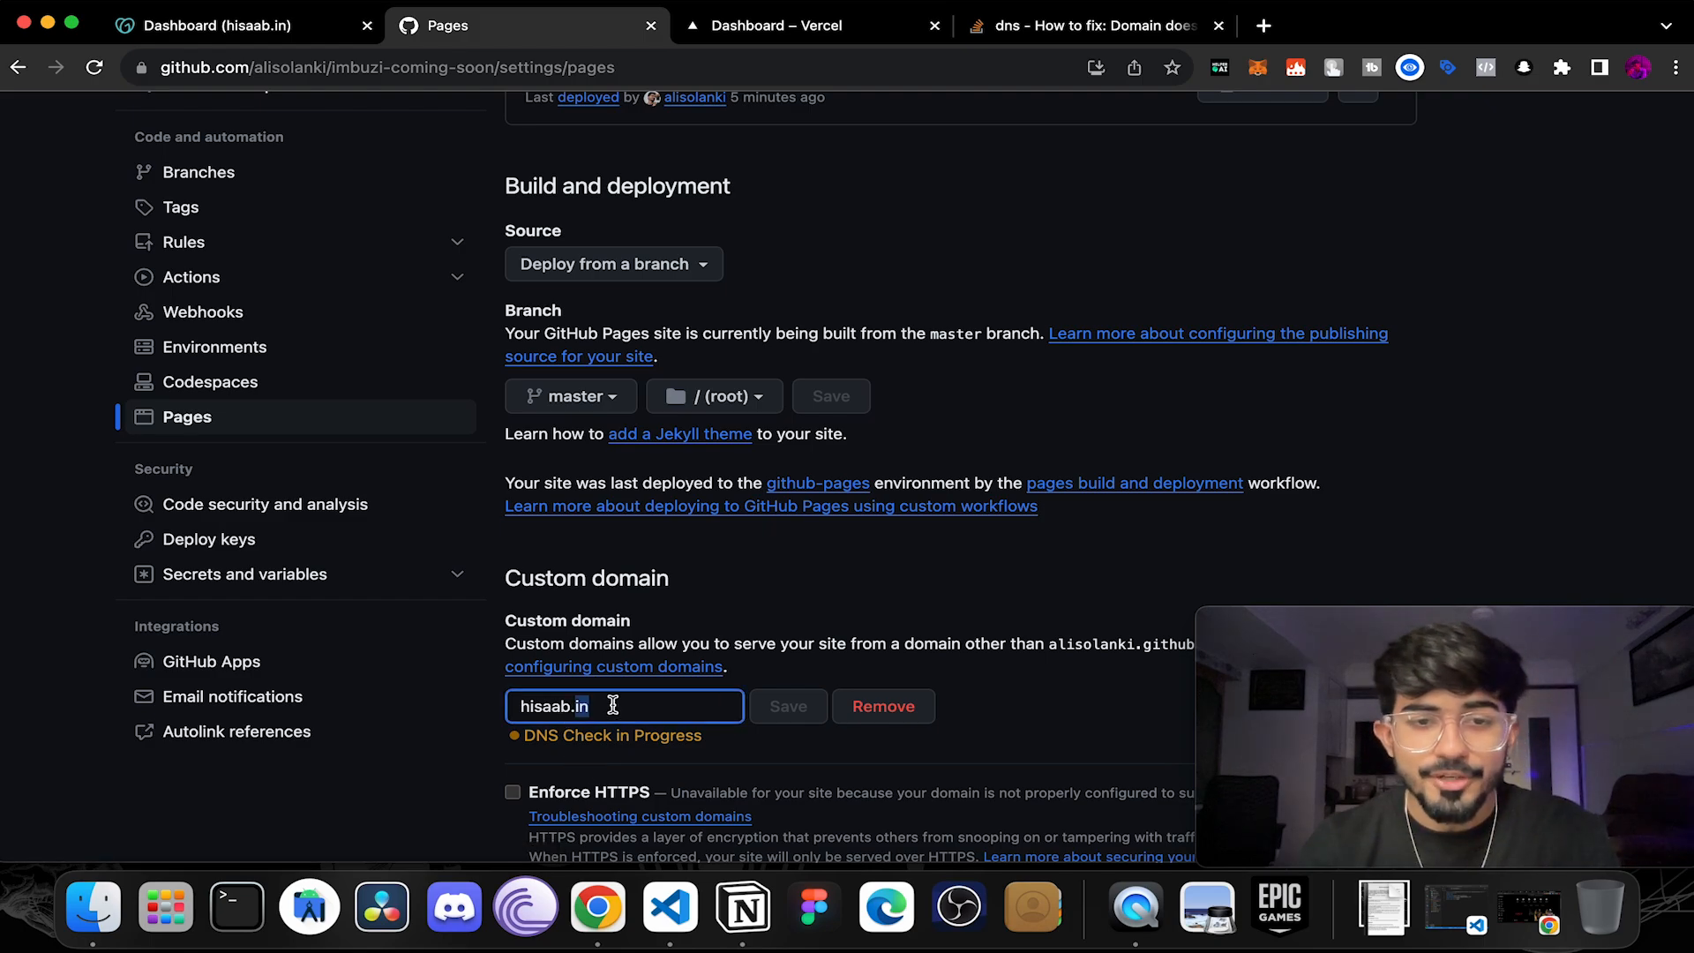
scroll(744, 661, "down", 1)
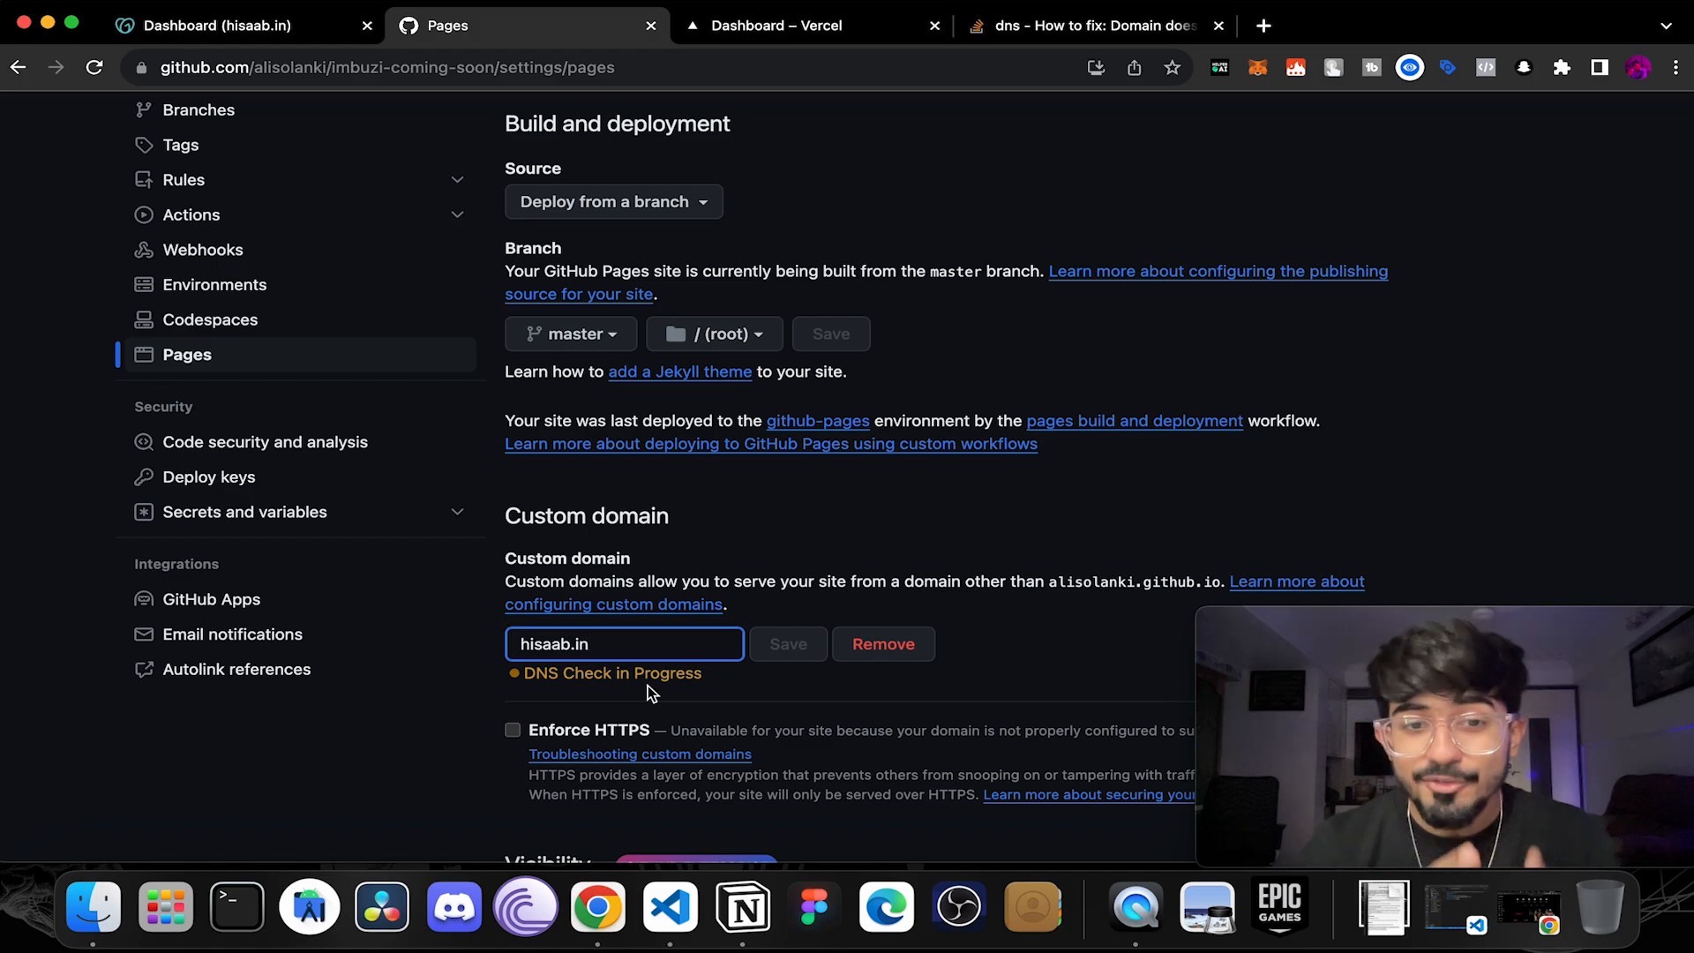
scroll(647, 686, "down", 3)
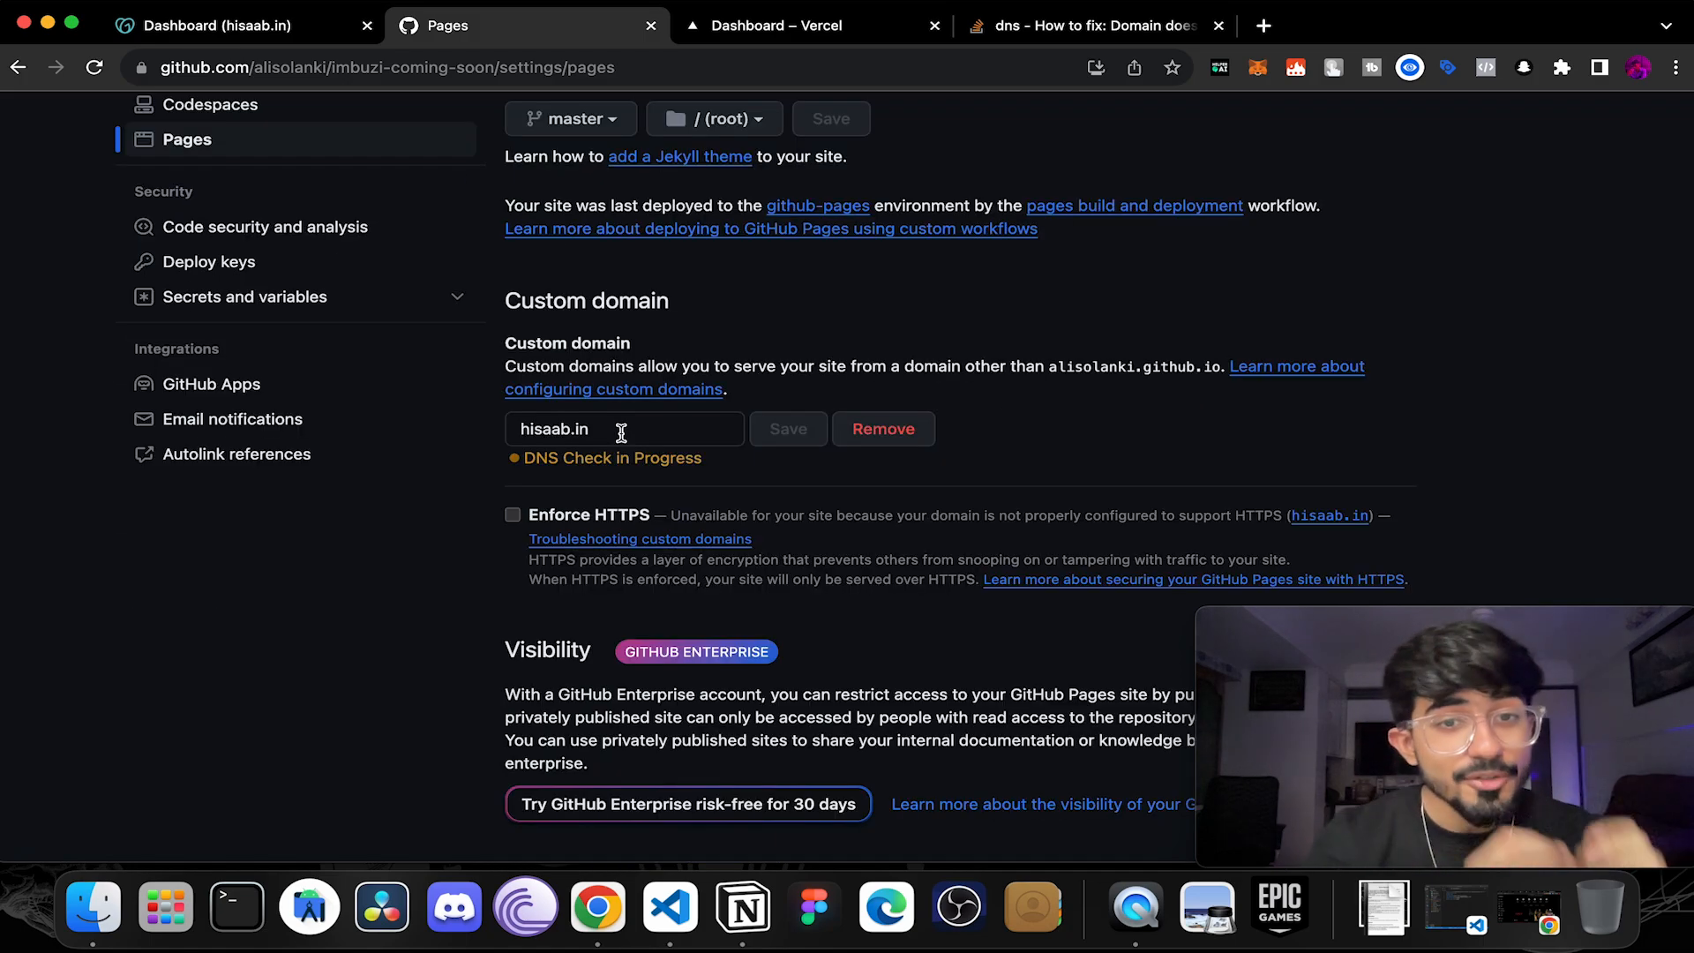
scroll(621, 433, "up", 1)
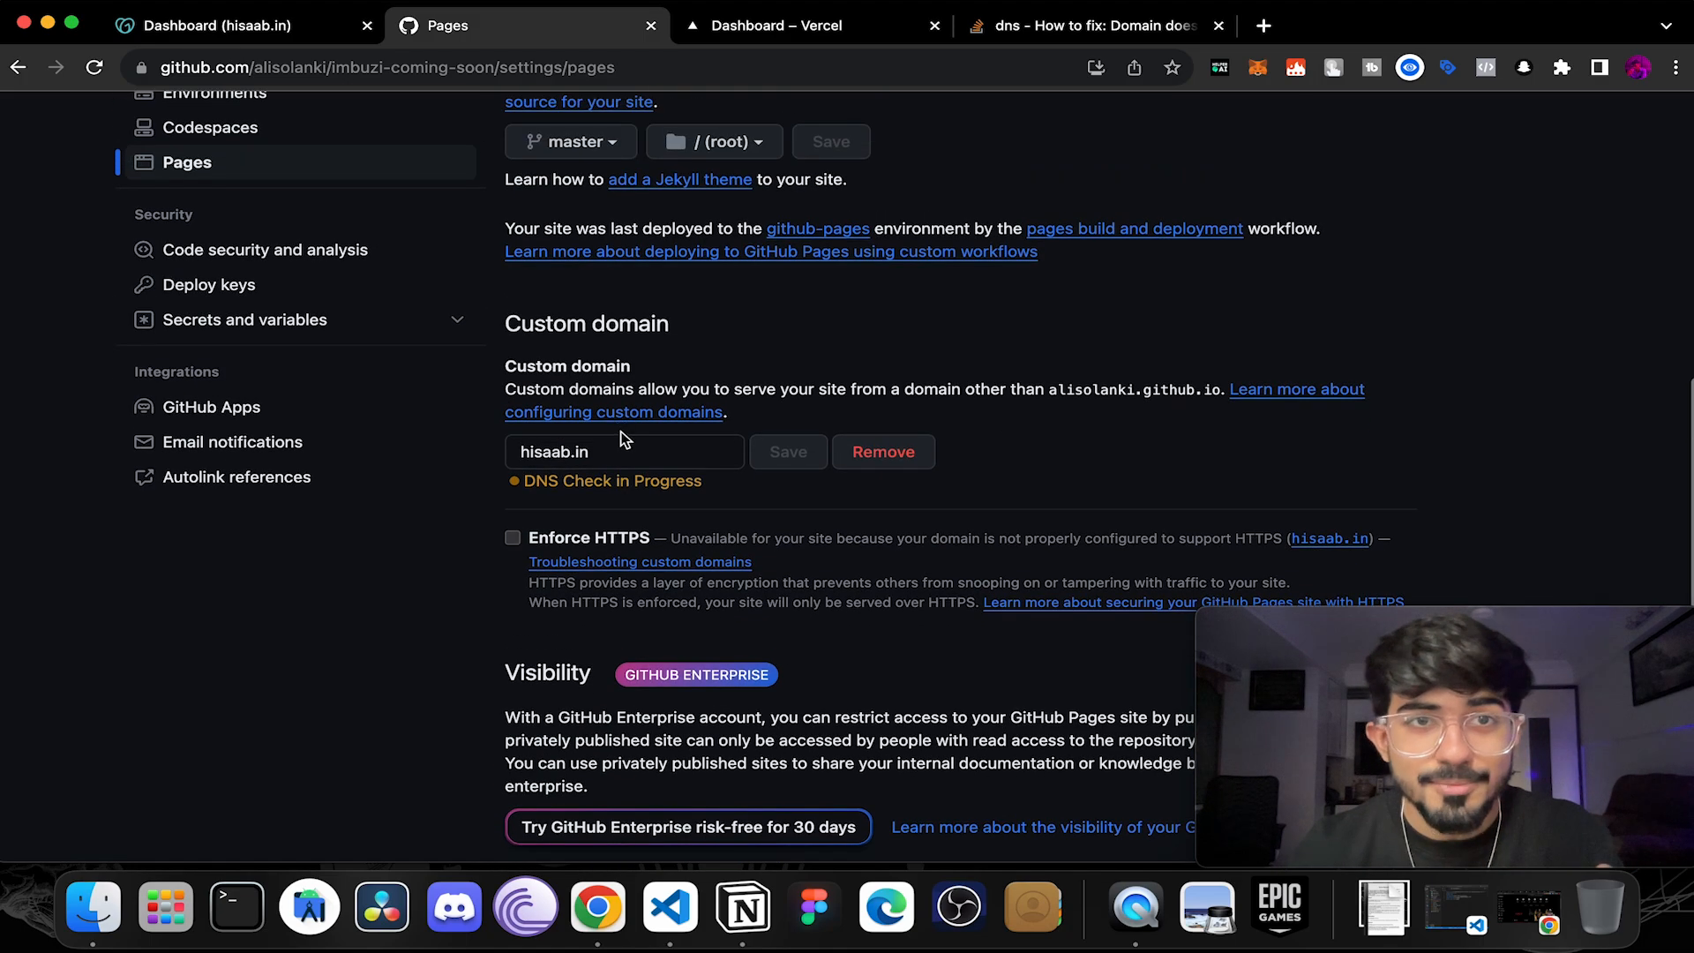
Step: Visit hisaab.in in a new tab, then bring up the Notion DNS notes
left_click(1263, 24)
type("hisaab.in")
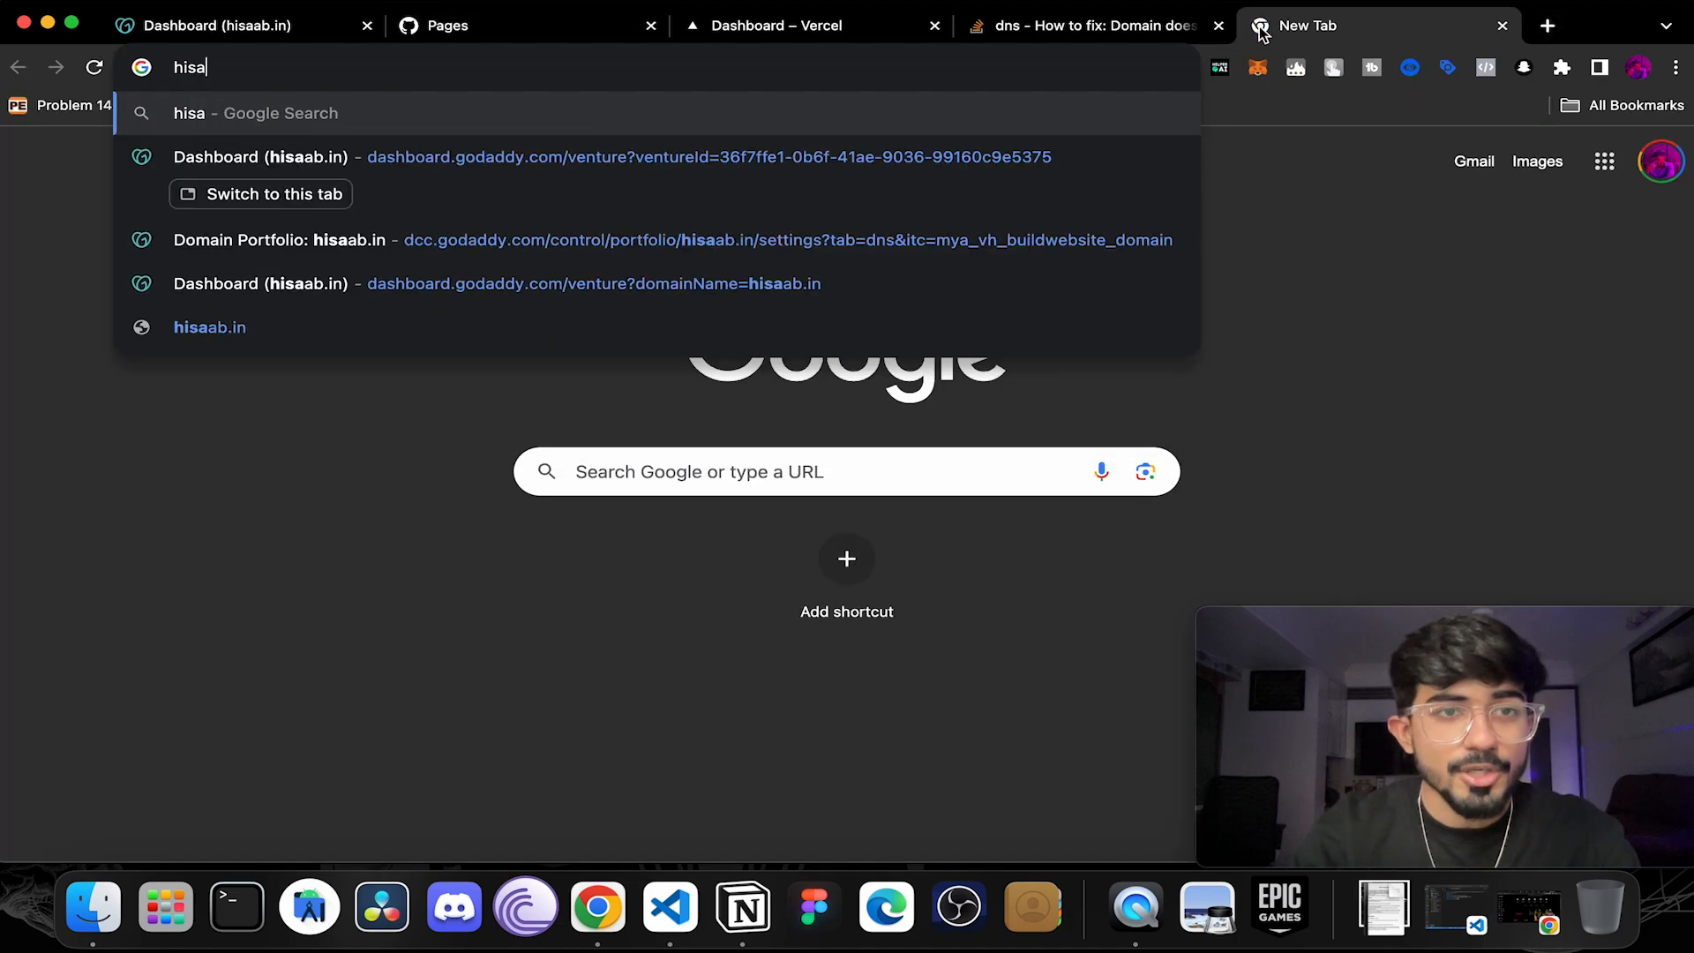
key("Return")
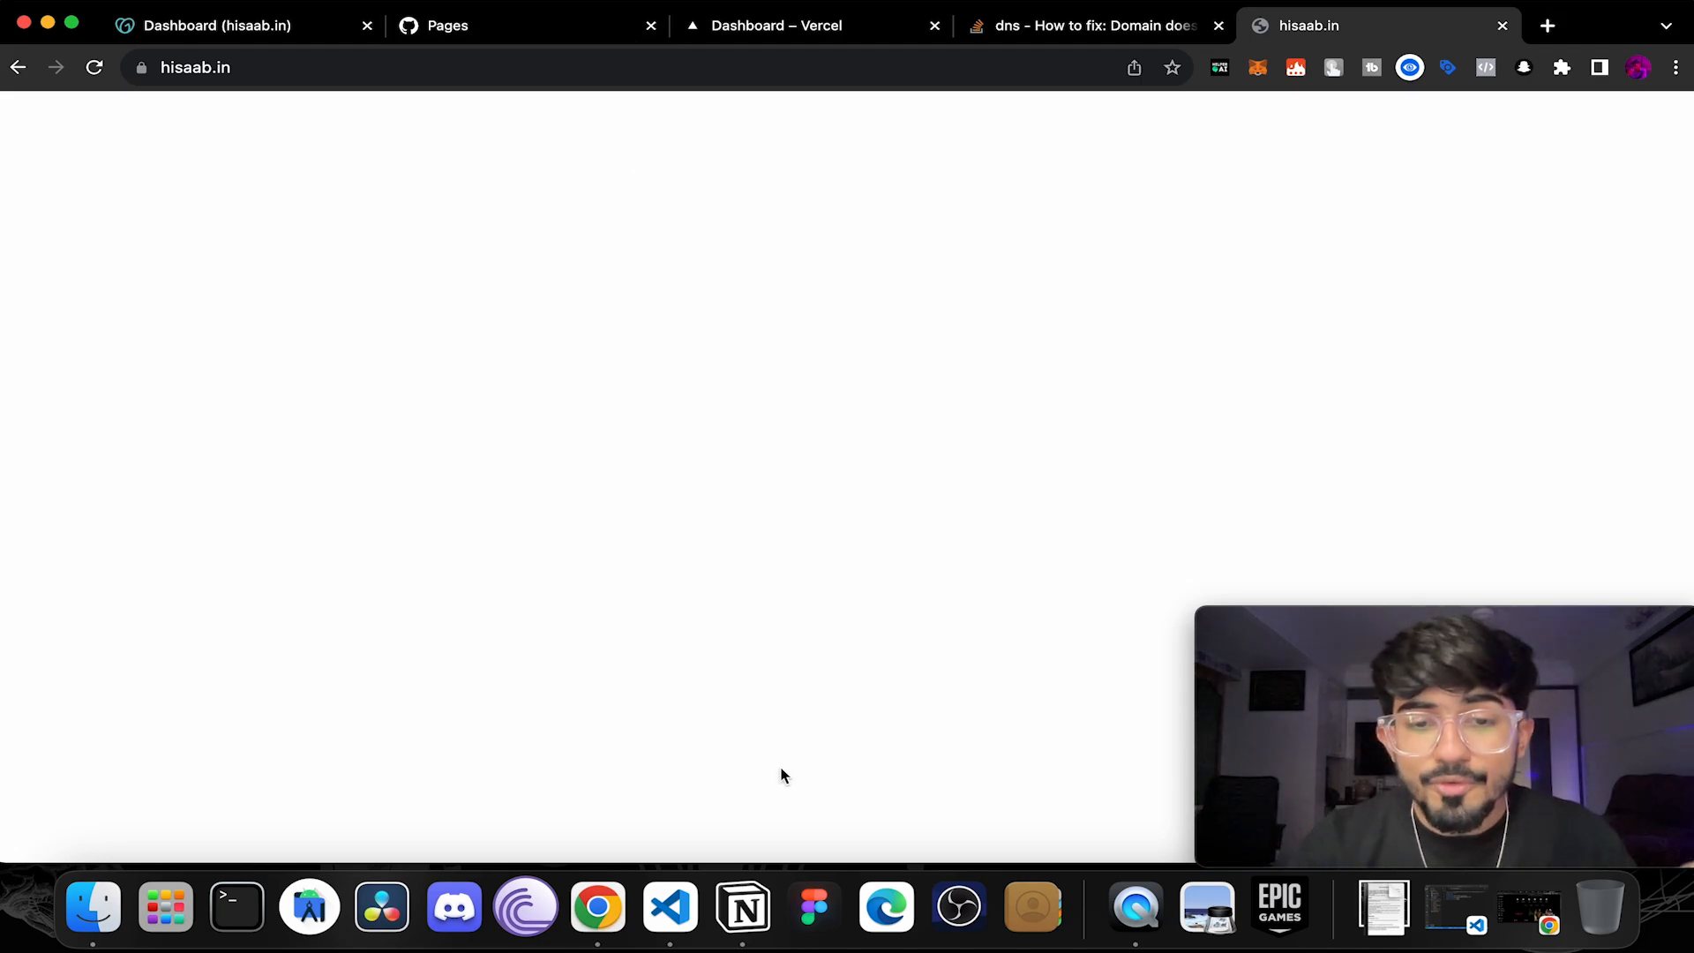
left_click(743, 907)
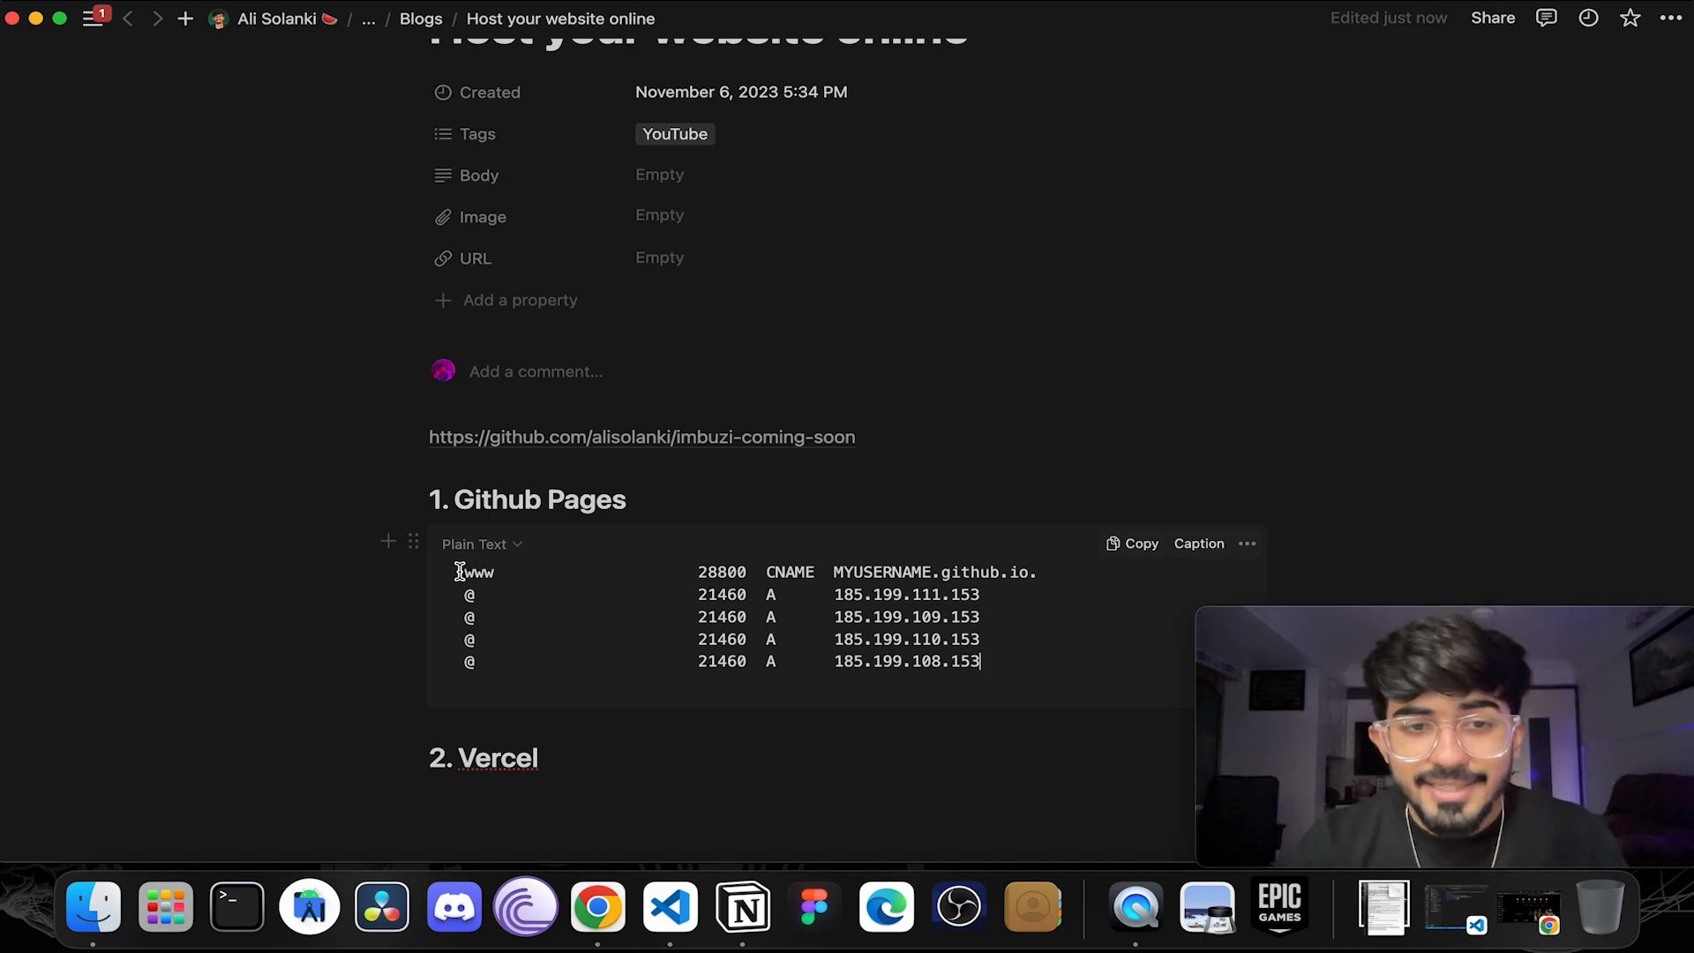
Step: Review the GitHub Pages DNS record lines in Notion, highlighting the www CNAME, then return to Chrome
left_click_drag(466, 572, 1015, 662)
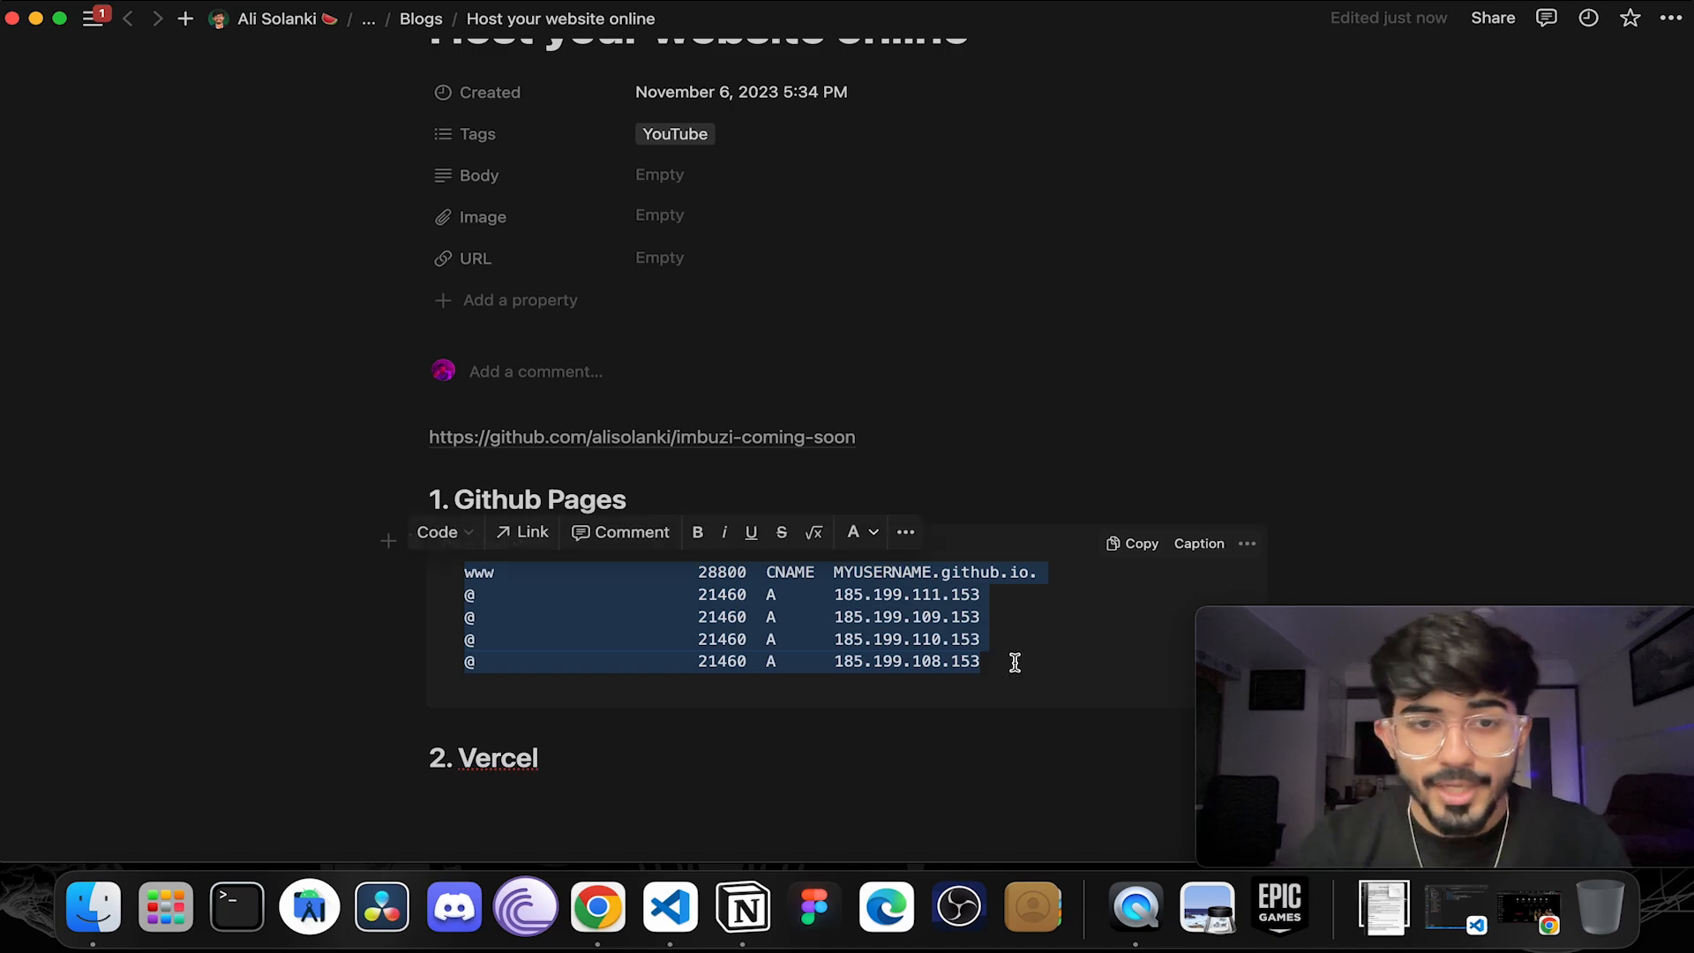
key("Right")
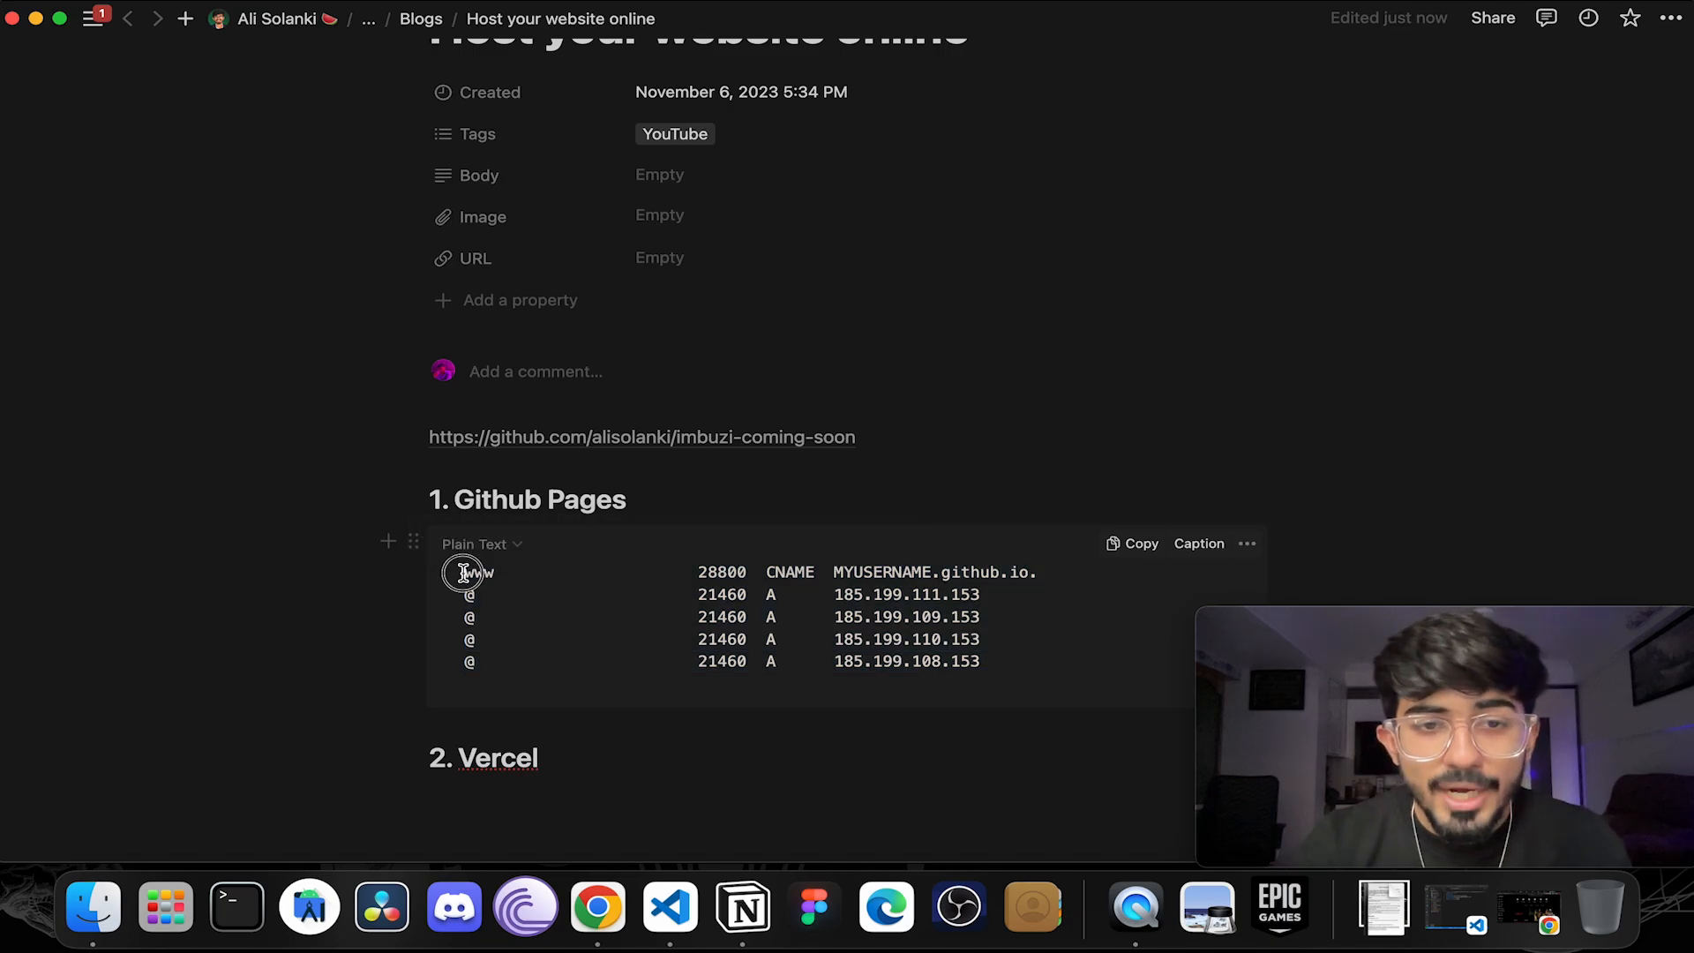
left_click_drag(463, 572, 1029, 579)
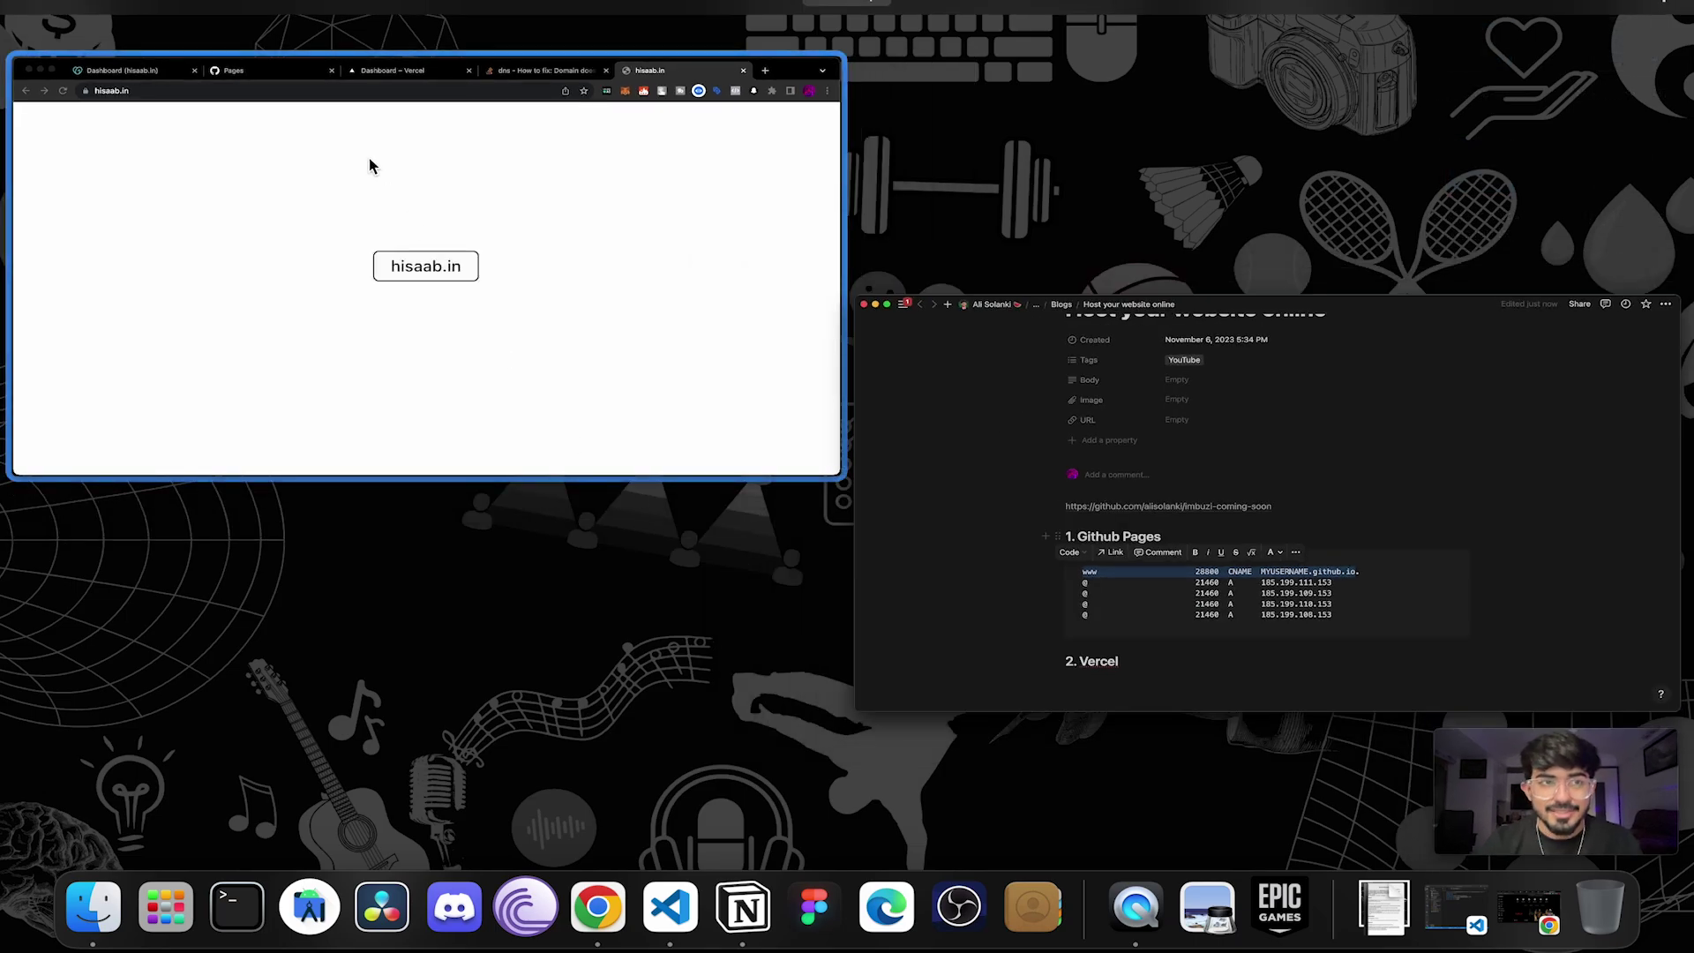
left_click(371, 165)
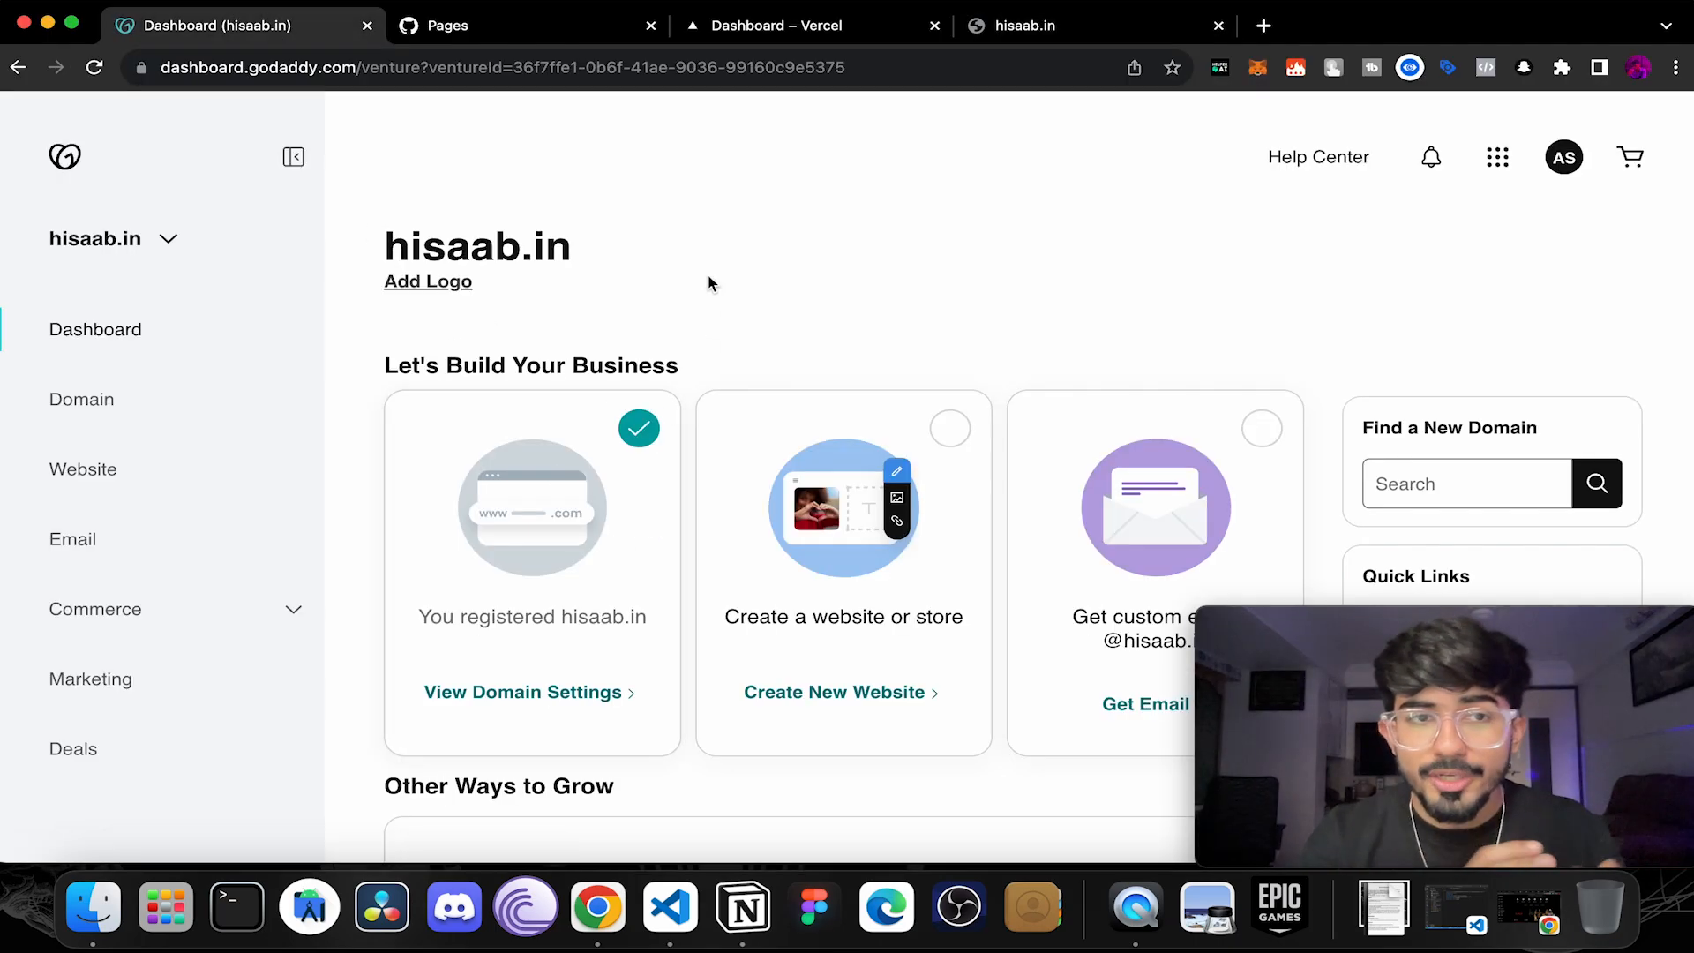
Step: Navigate from the GoDaddy dashboard to DNS Management for hisaab.in
left_click(78, 401)
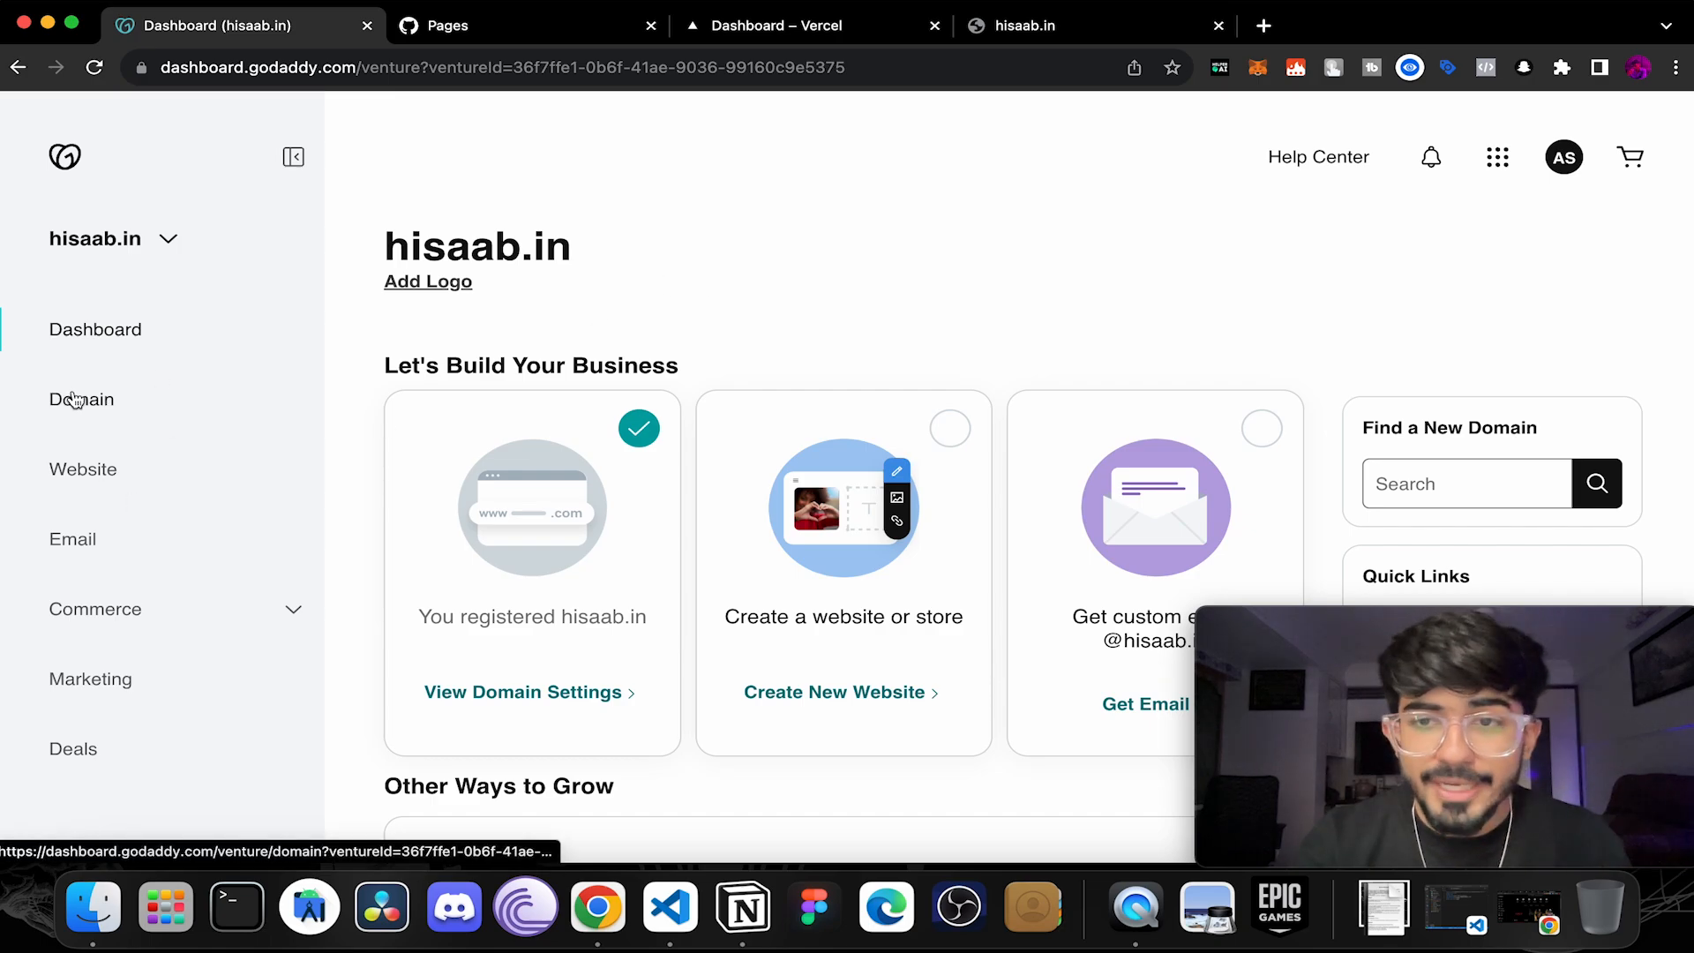
left_click(1378, 341)
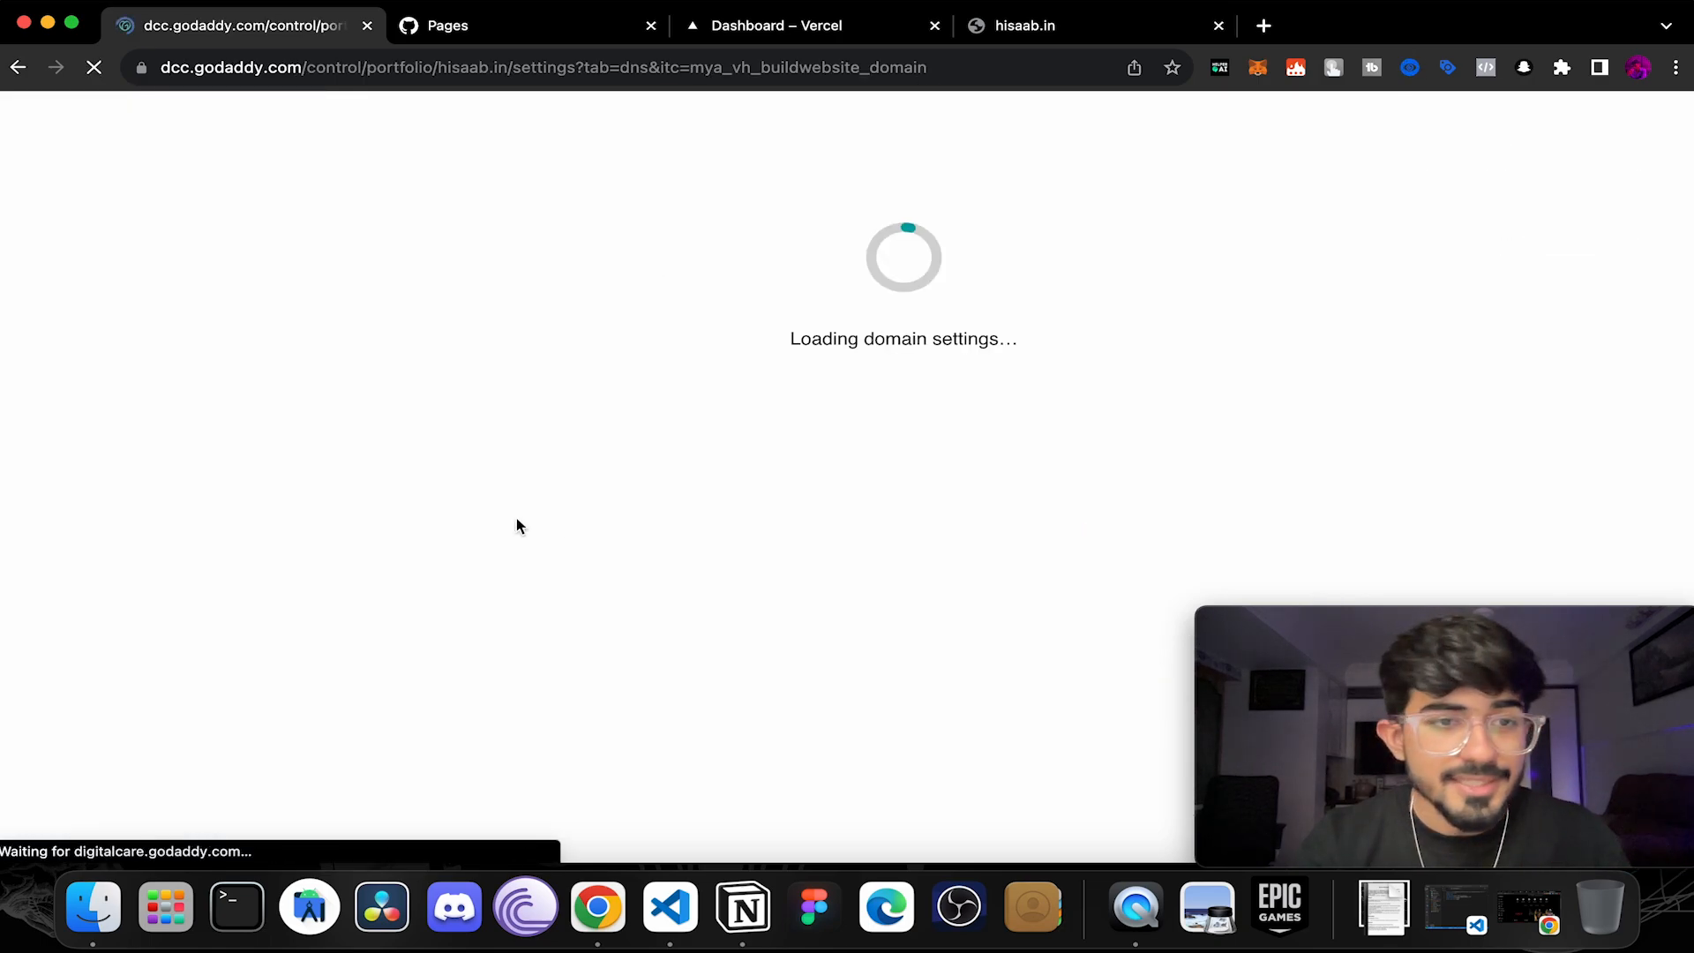
left_click(55, 373)
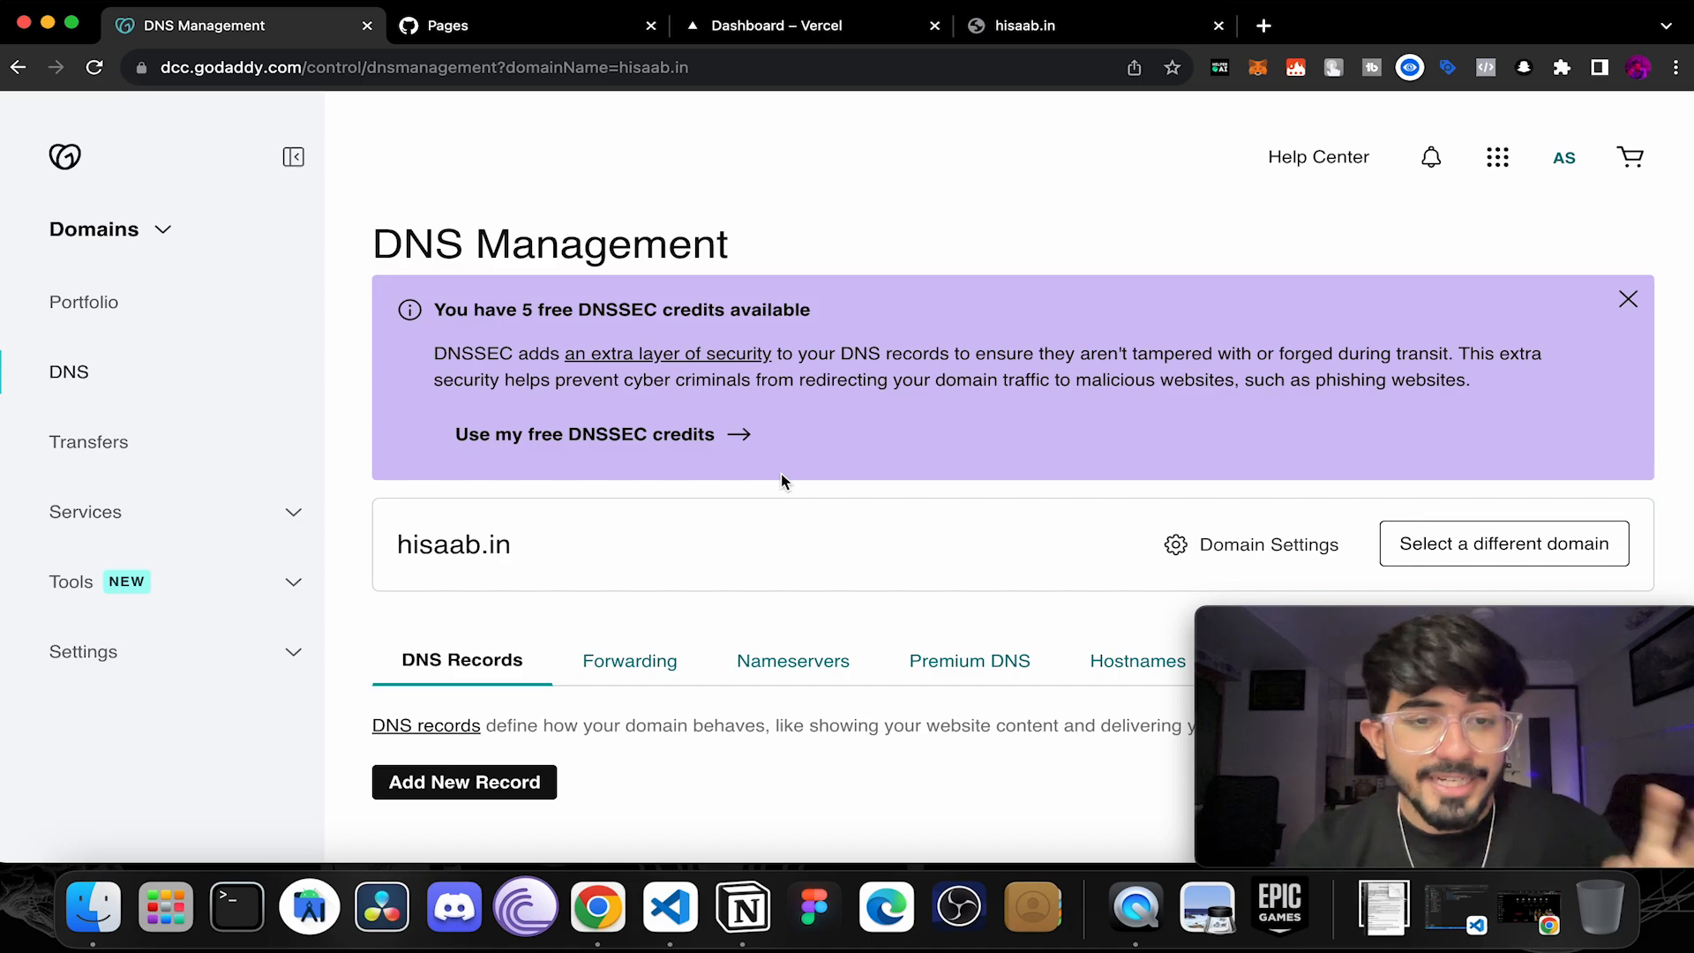
scroll(782, 479, "down", 5)
scroll(781, 480, "down", 5)
scroll(781, 479, "down", 3)
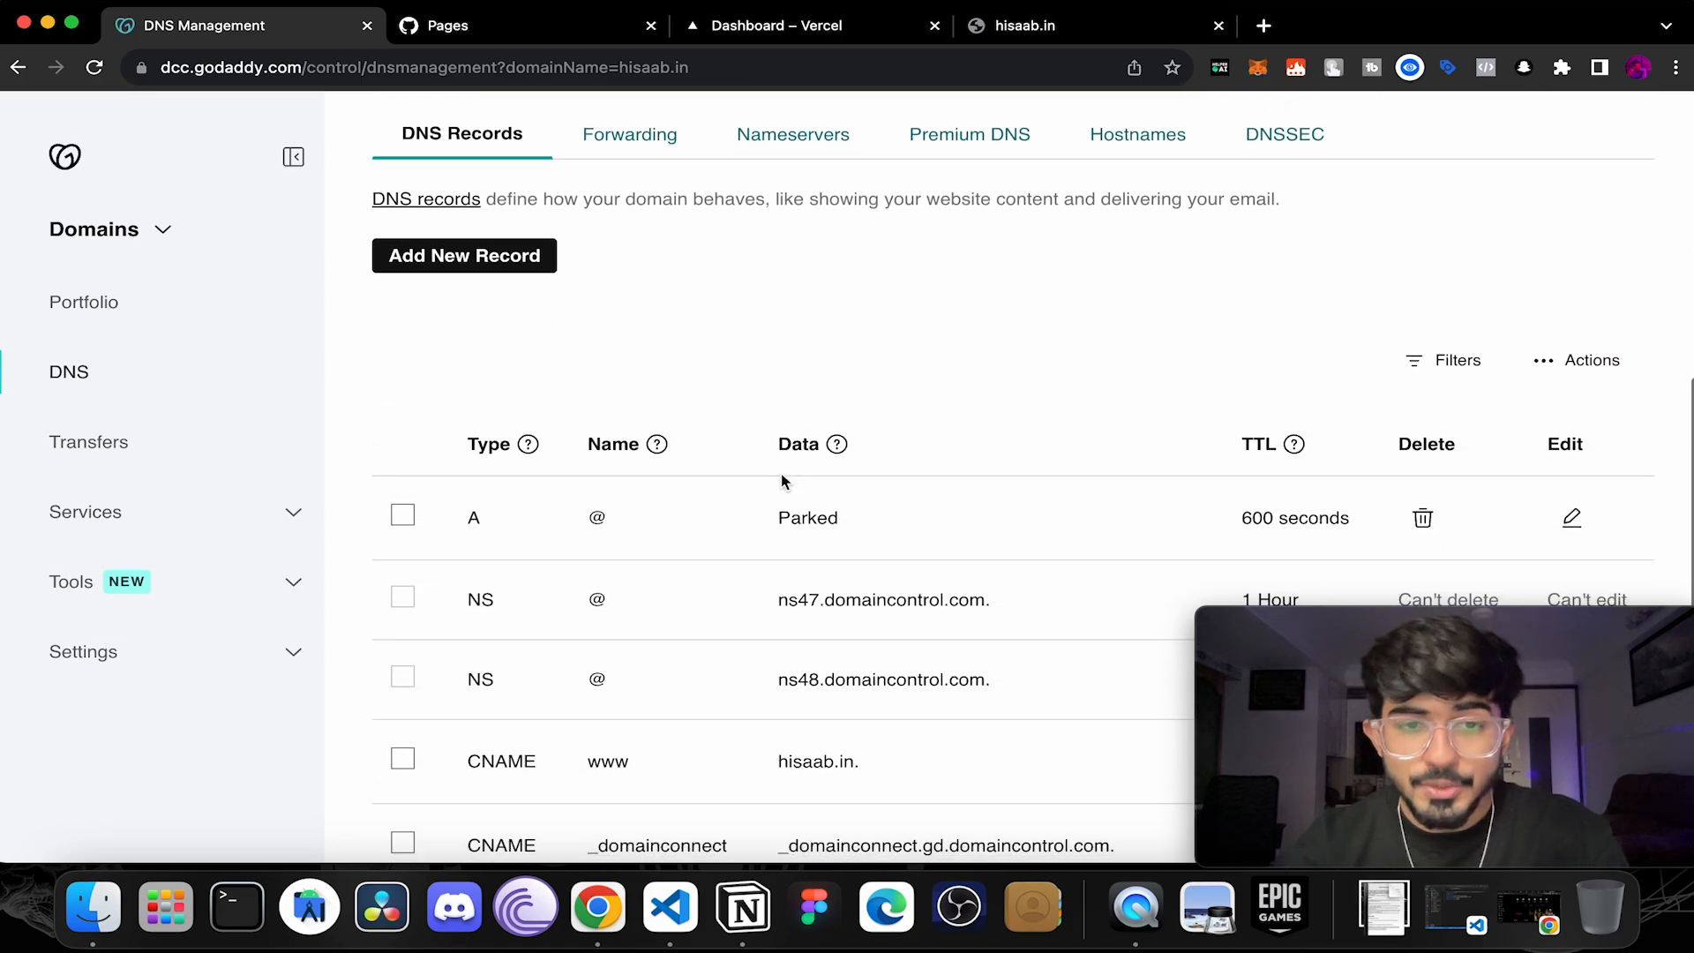
scroll(781, 479, "down", 2)
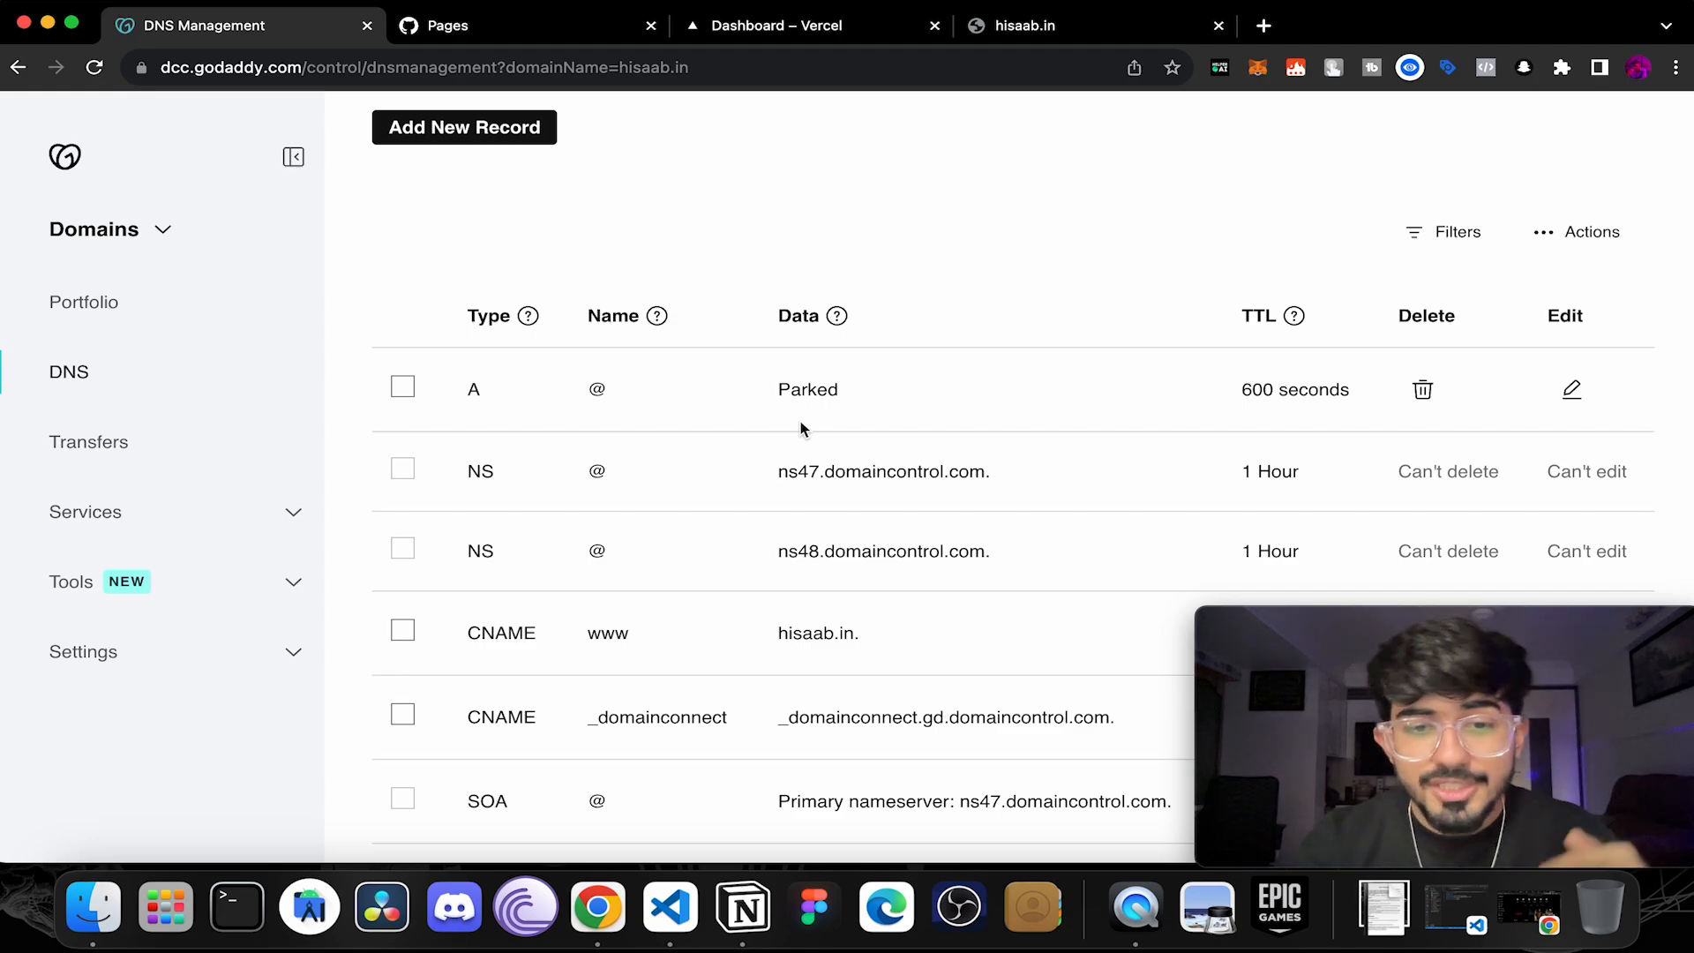
Step: Cross-check the Notion notes and highlight the four A records and www CNAME now listed in GoDaddy
key("super+Tab")
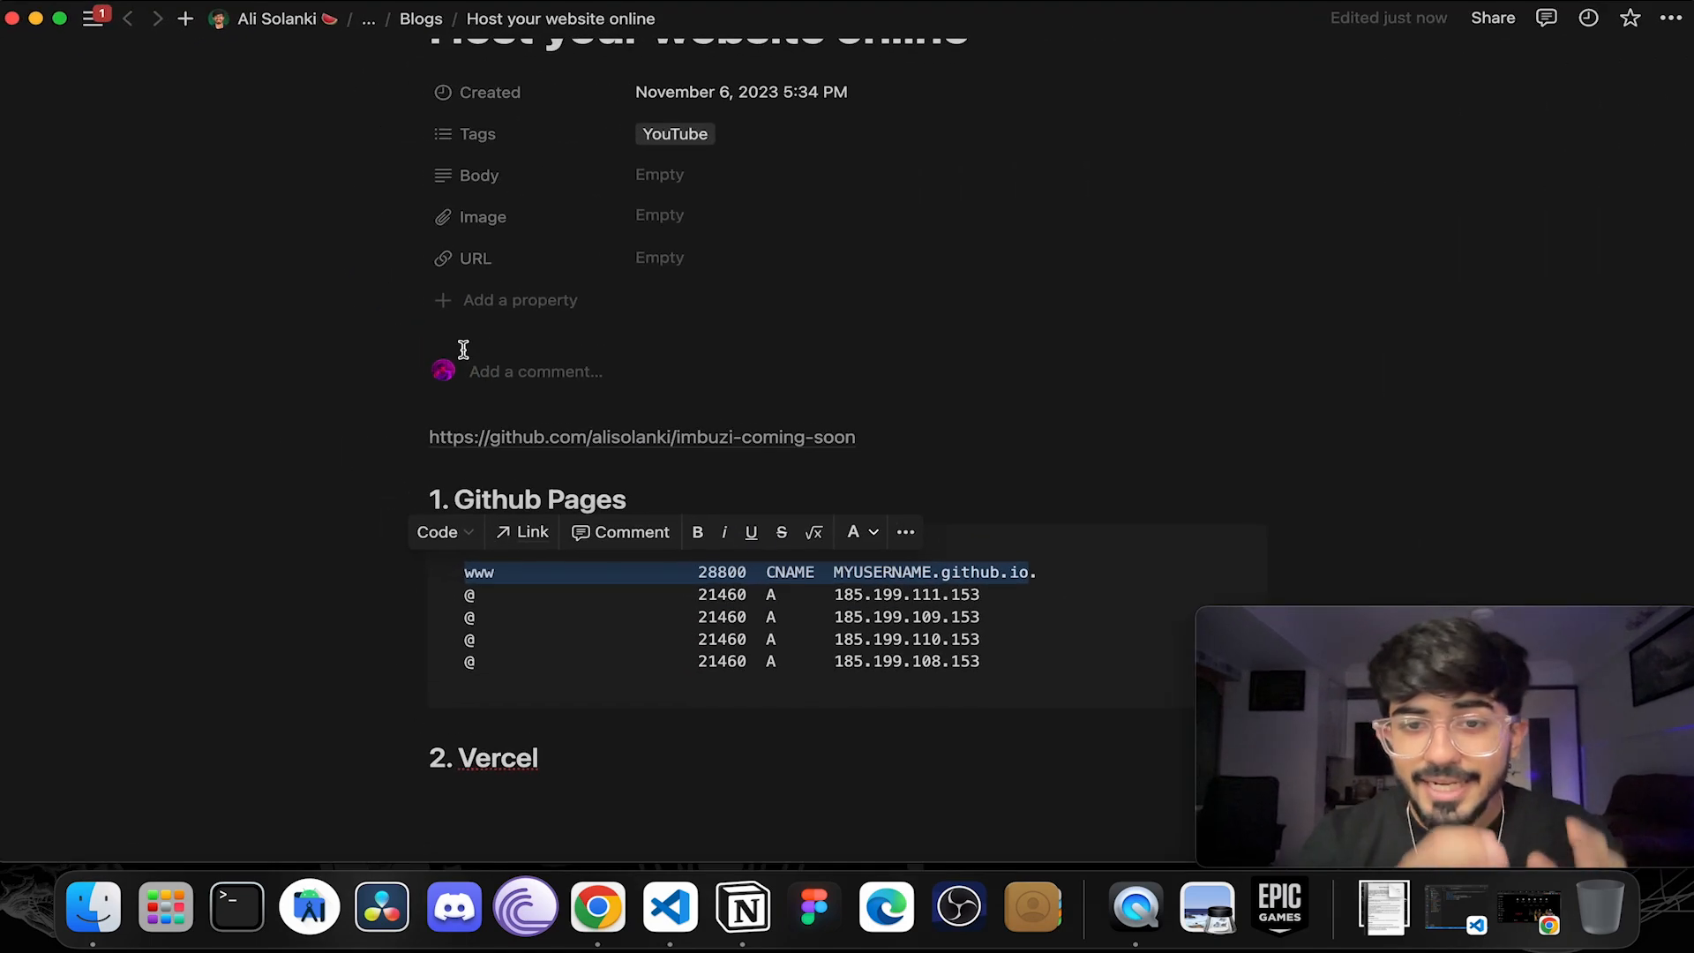
key("super+Tab")
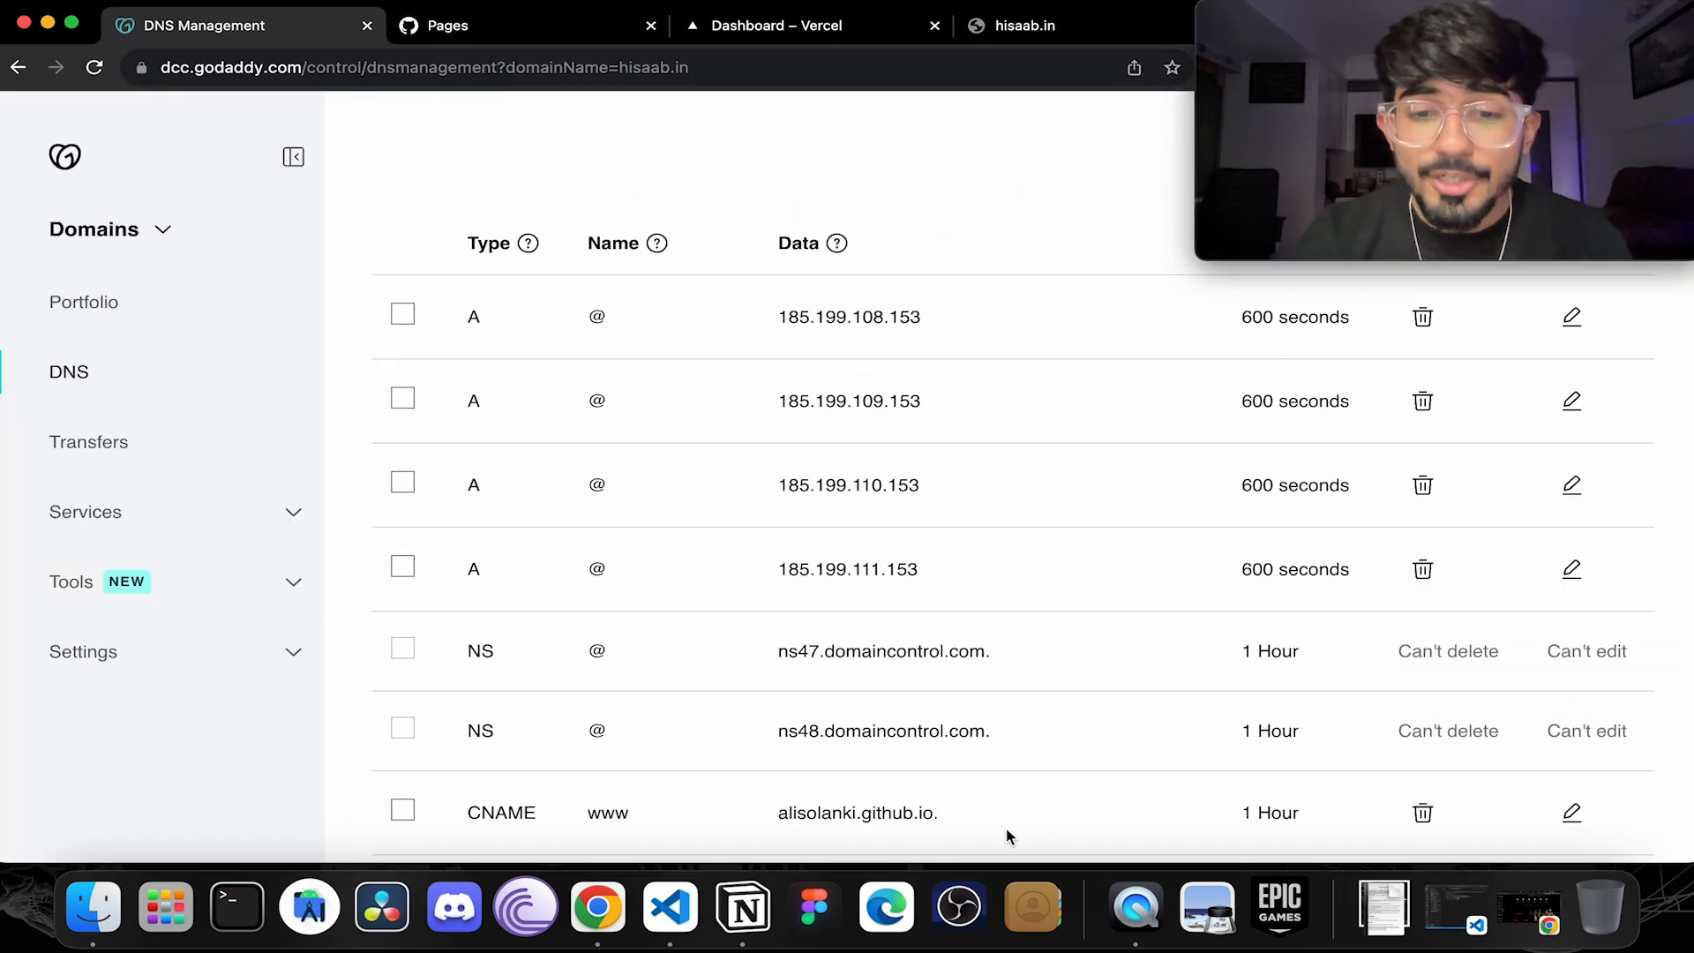
left_click_drag(1008, 835, 446, 284)
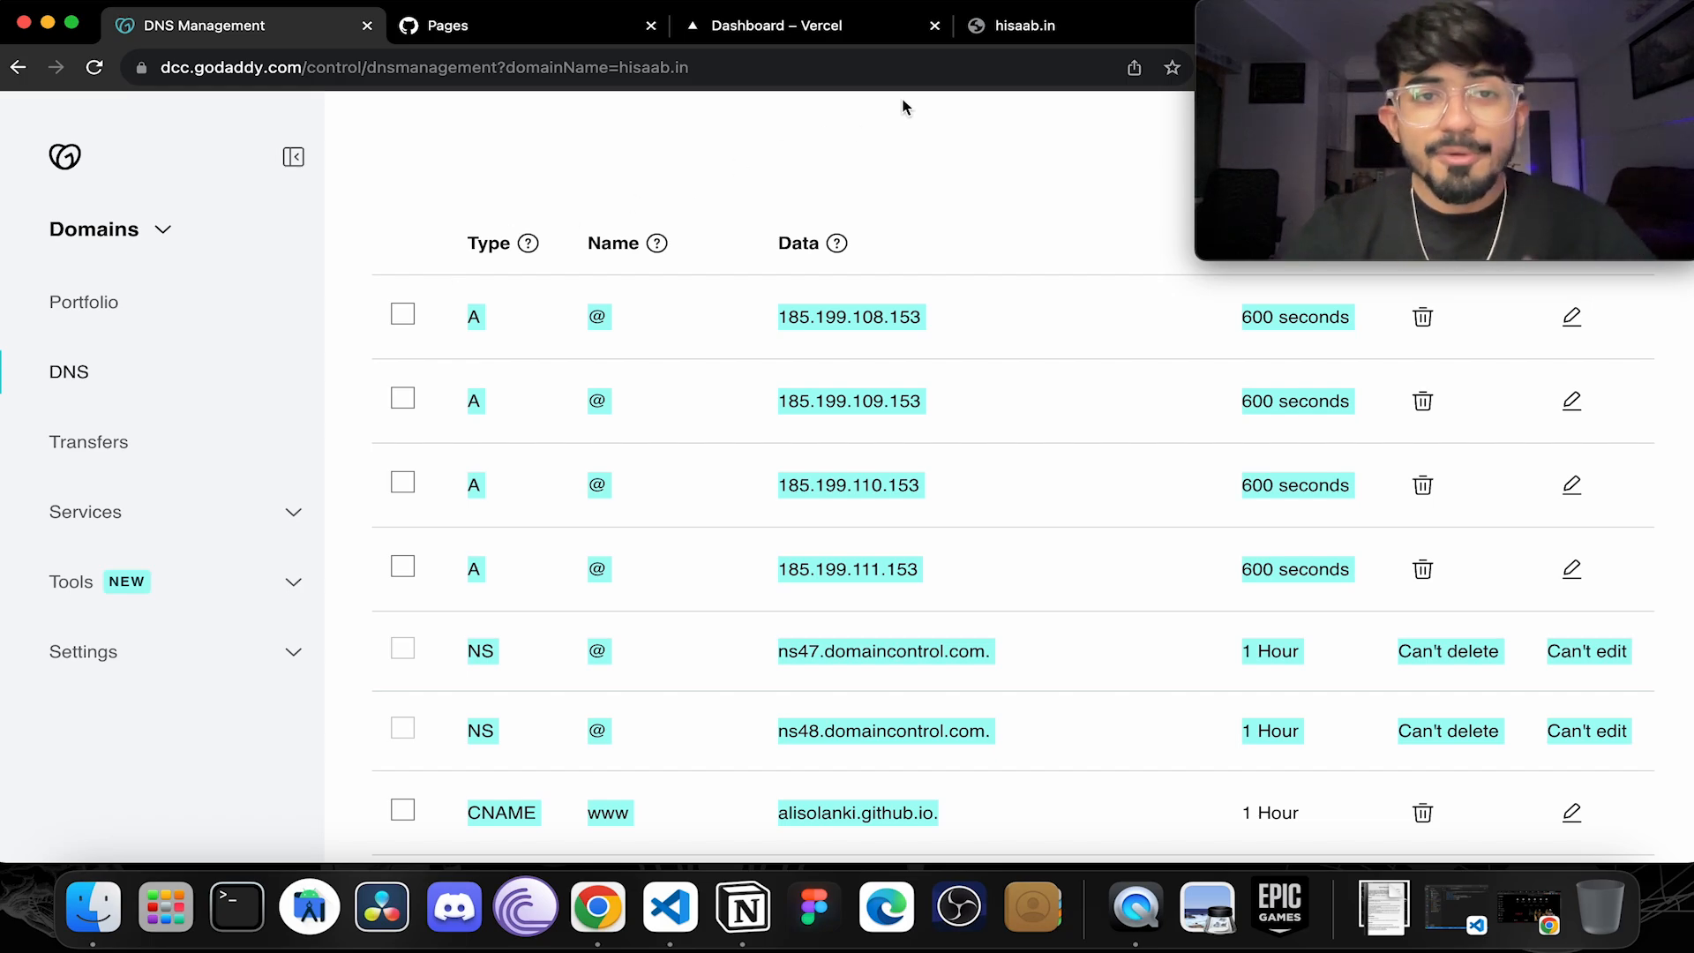
Step: Return to the GitHub Pages settings to recheck the custom domain DNS status
left_click(550, 30)
scroll(812, 416, "down", 3)
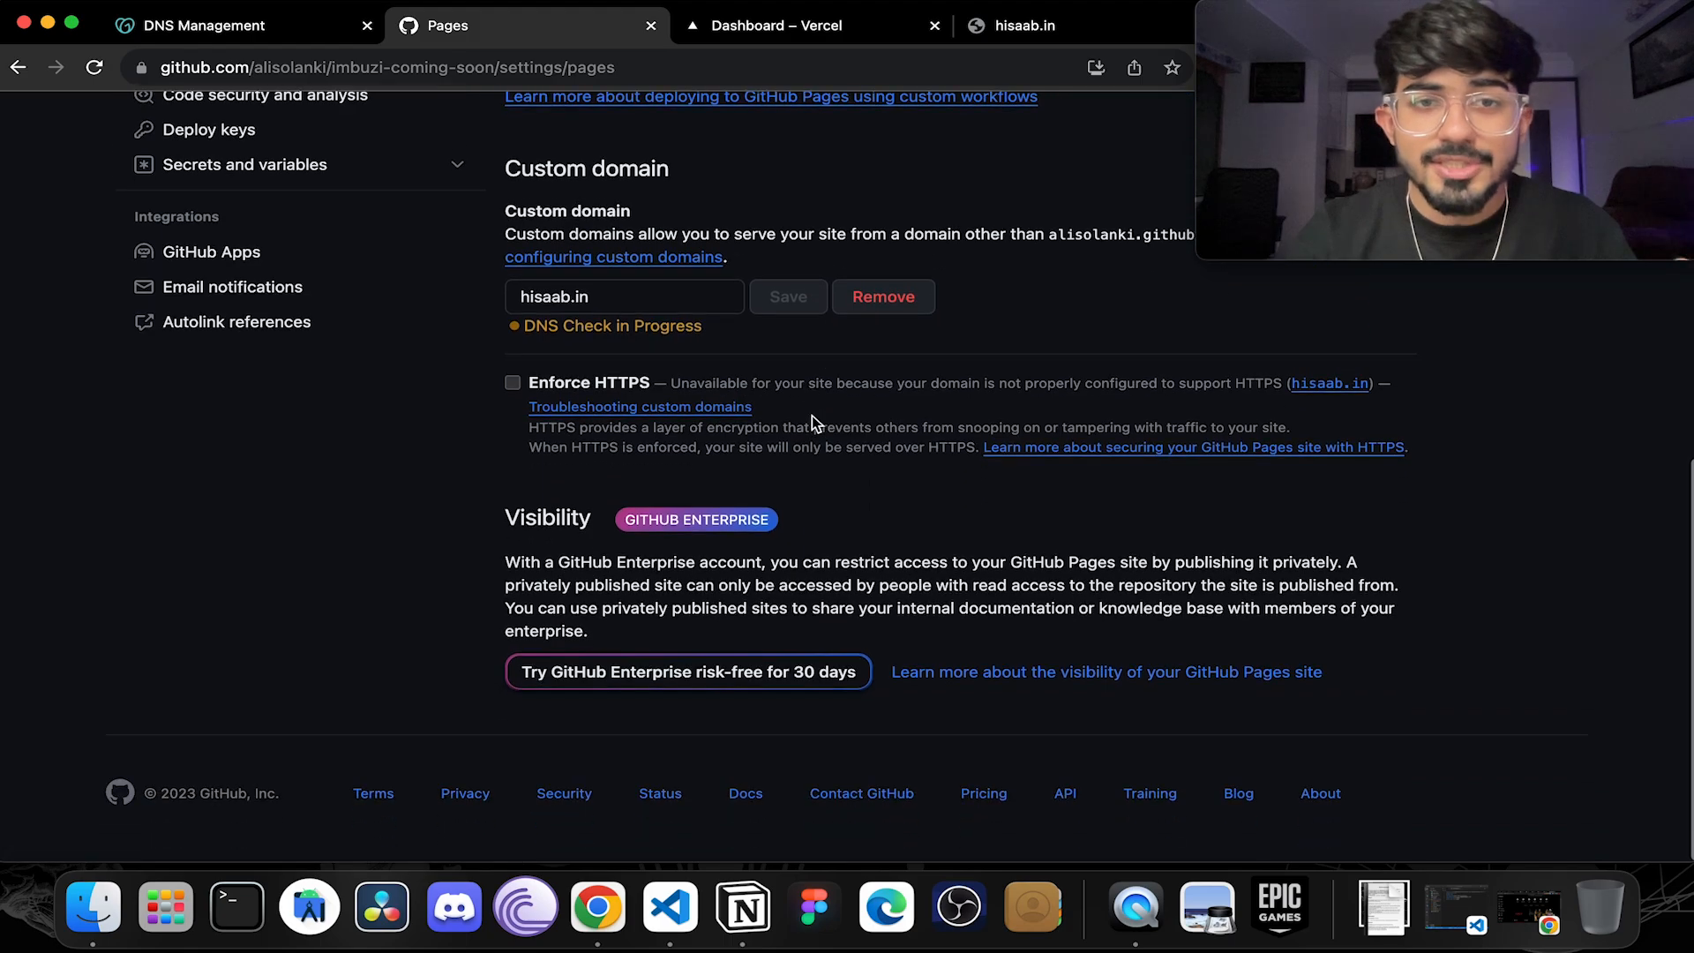
scroll(811, 415, "up", 5)
scroll(812, 416, "up", 3)
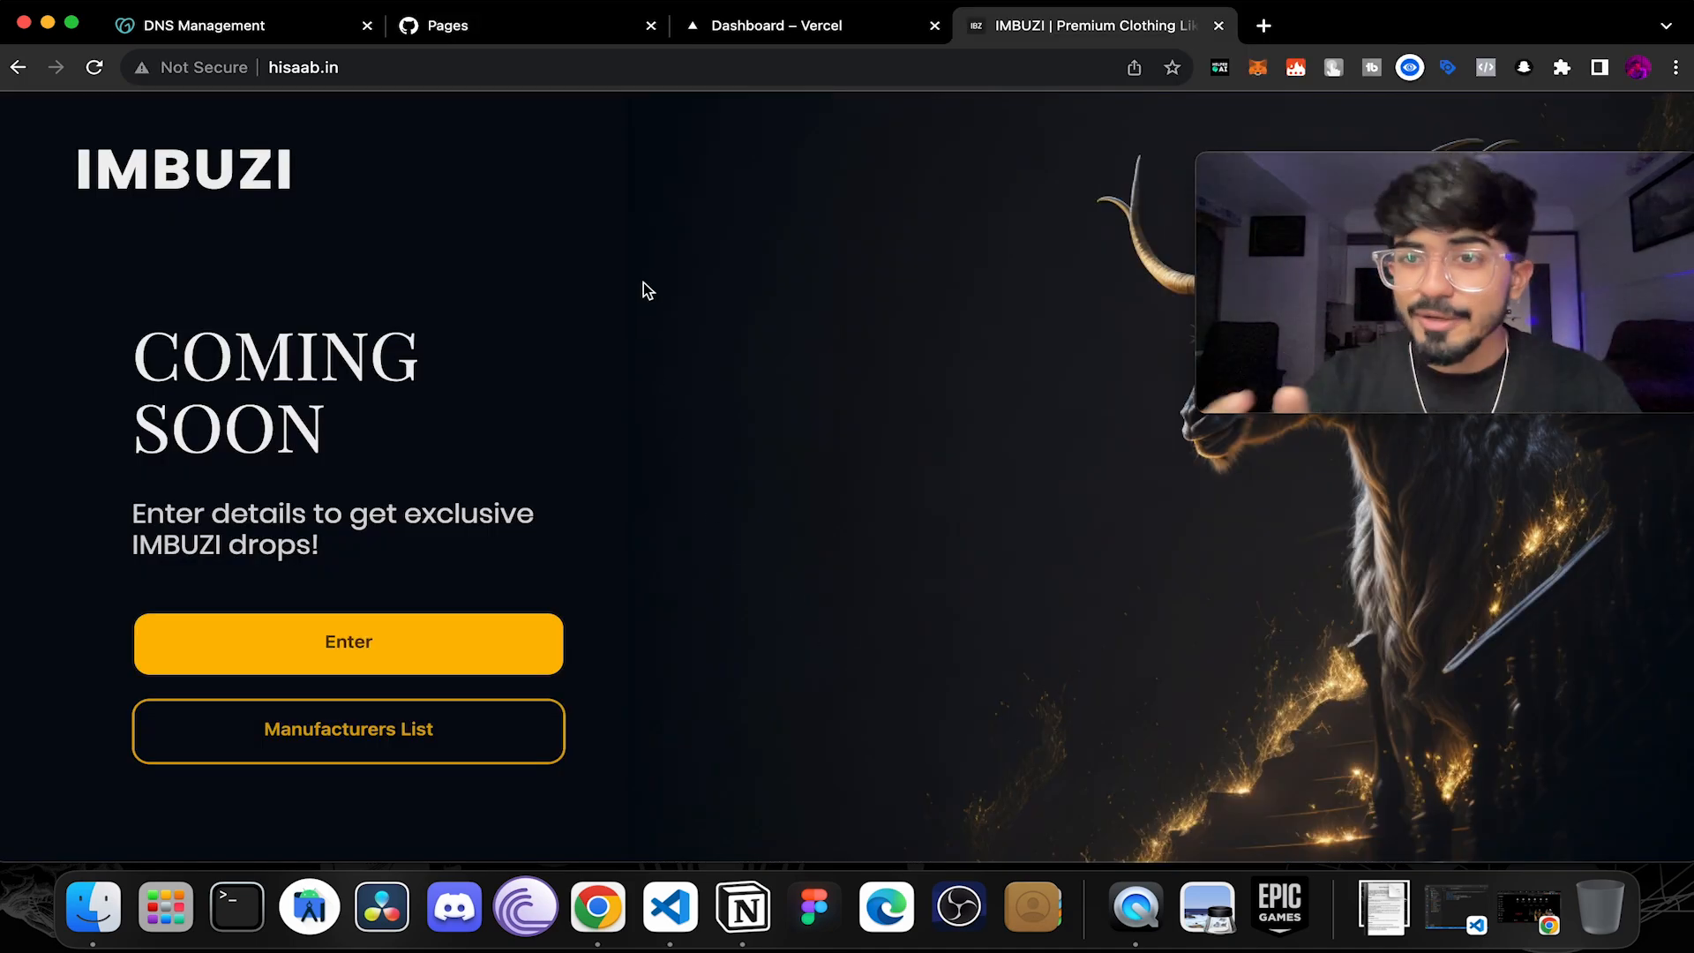
Step: Reload hisaab.in with a corrected protocol prefix in the address bar
left_click(301, 64)
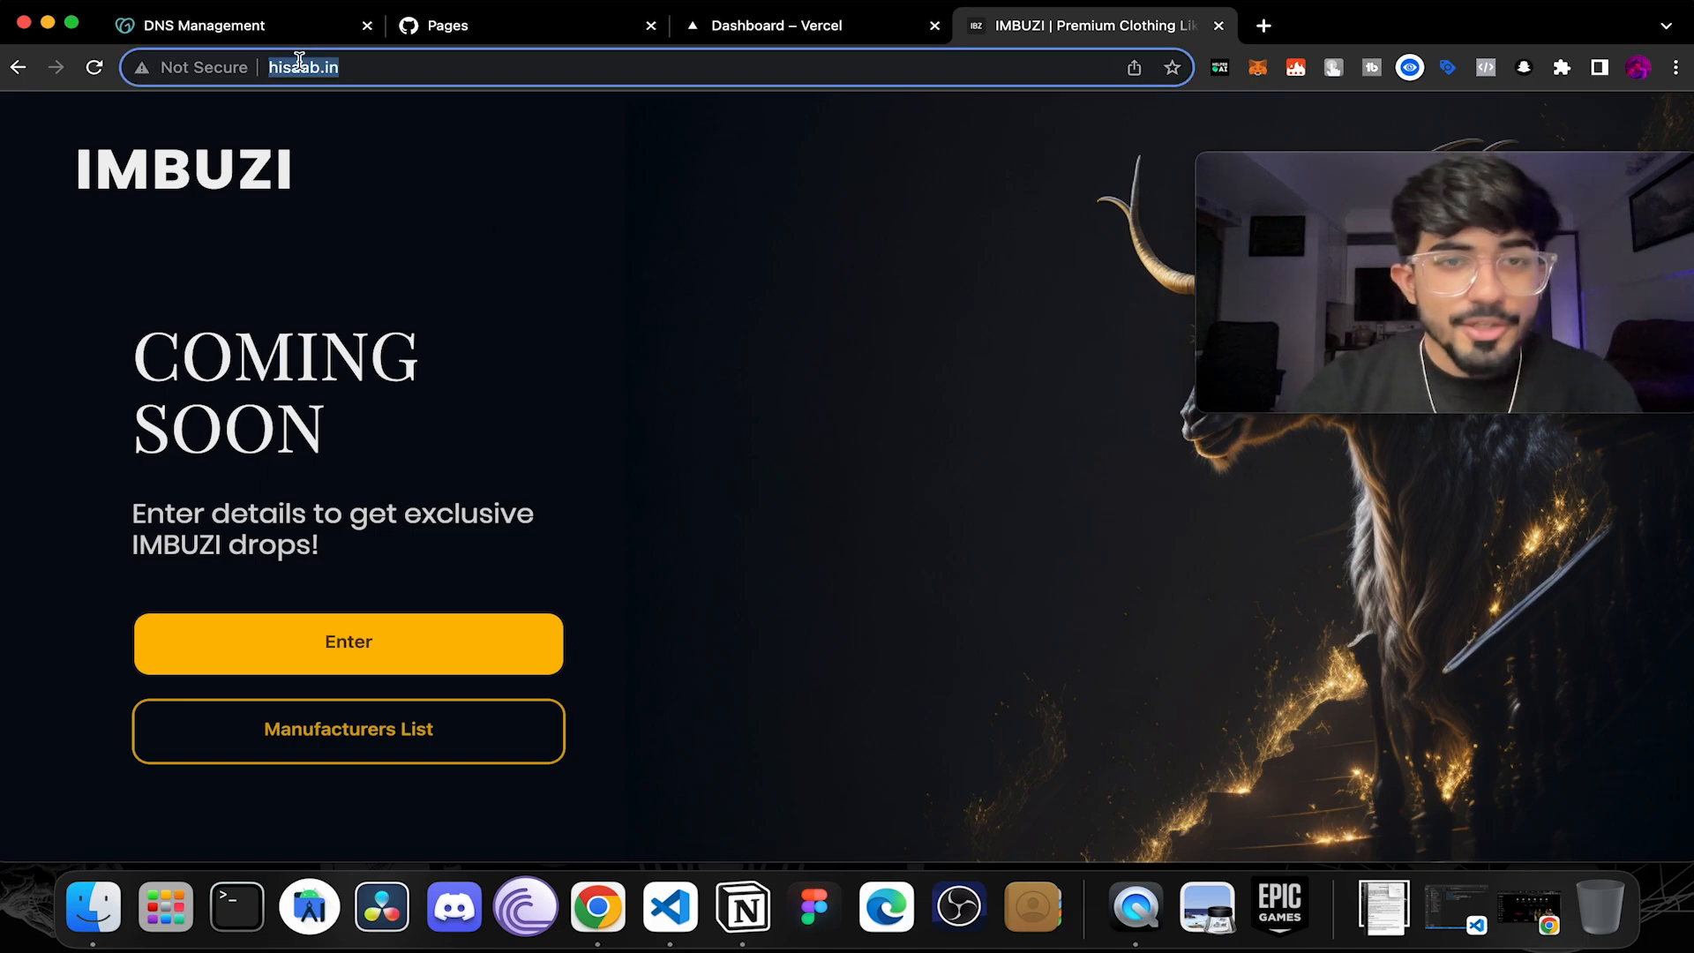
left_click(199, 69)
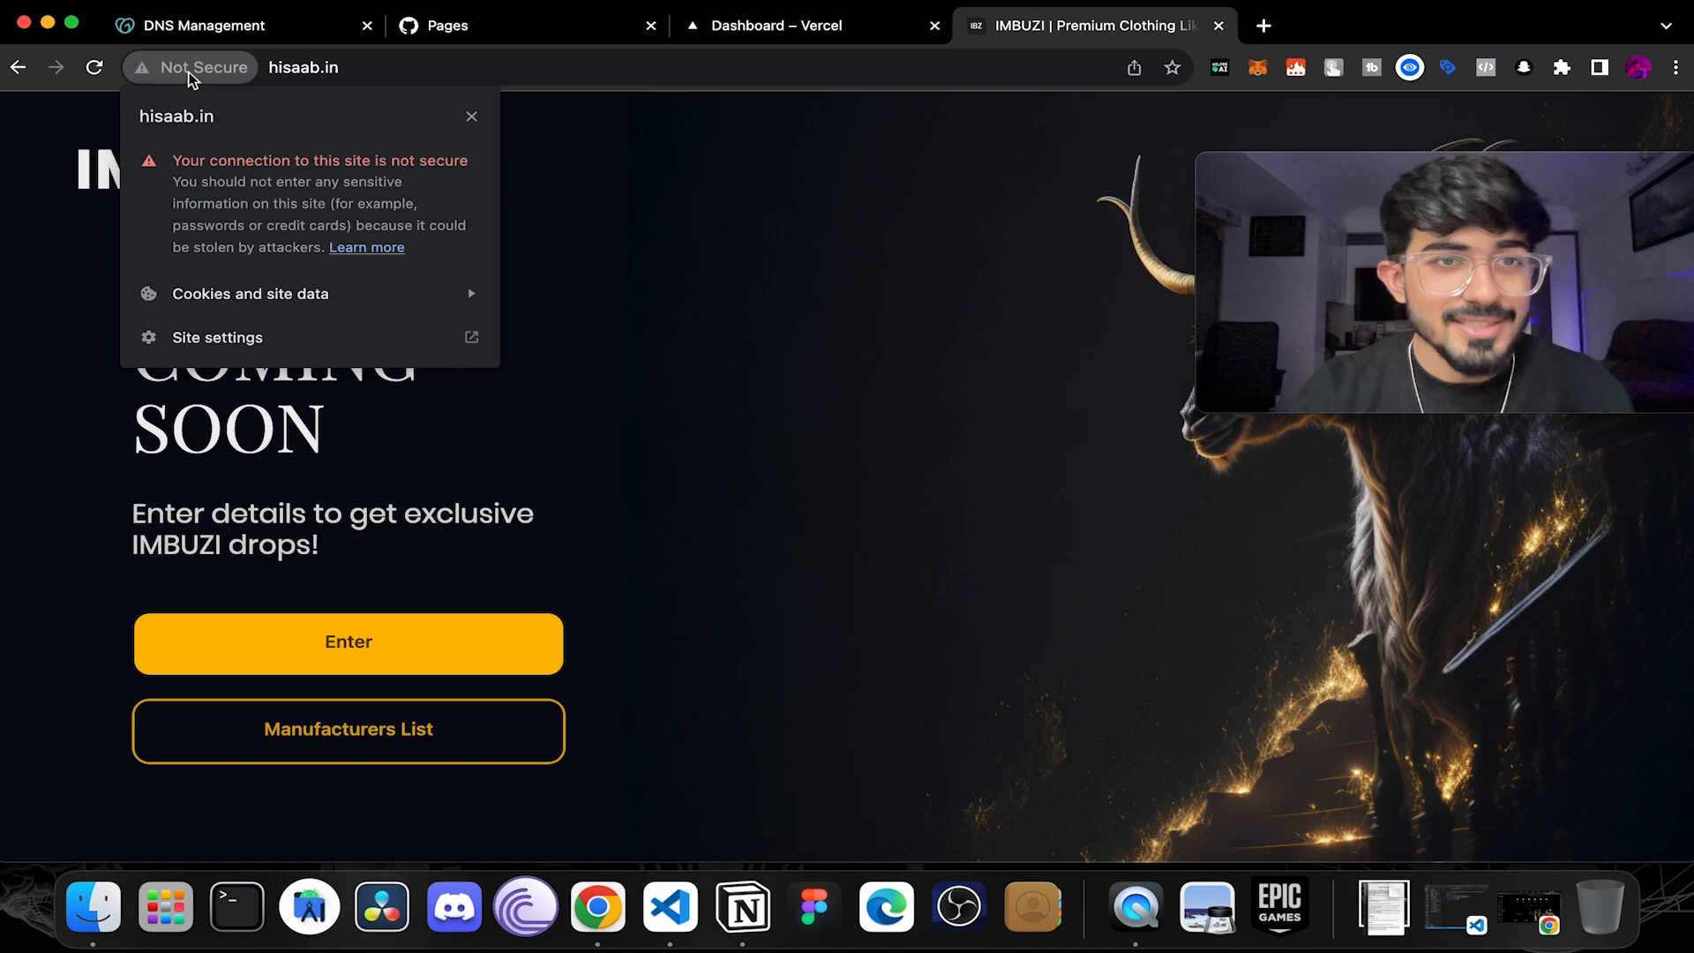
left_click(278, 67)
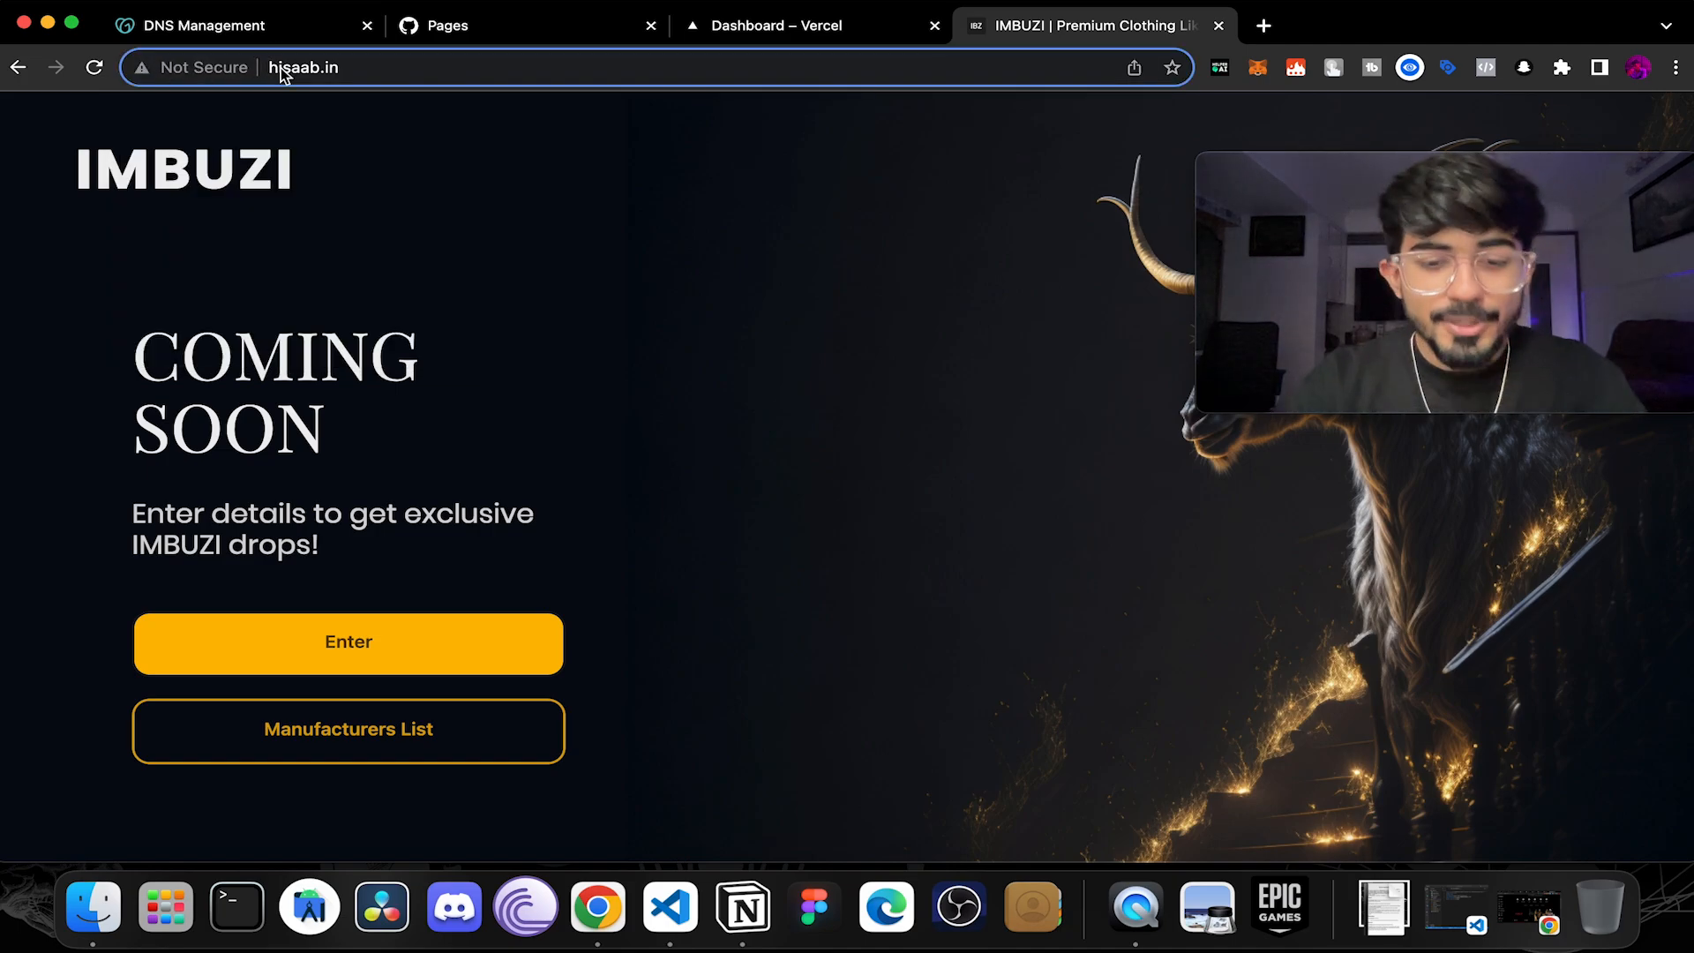
type("https")
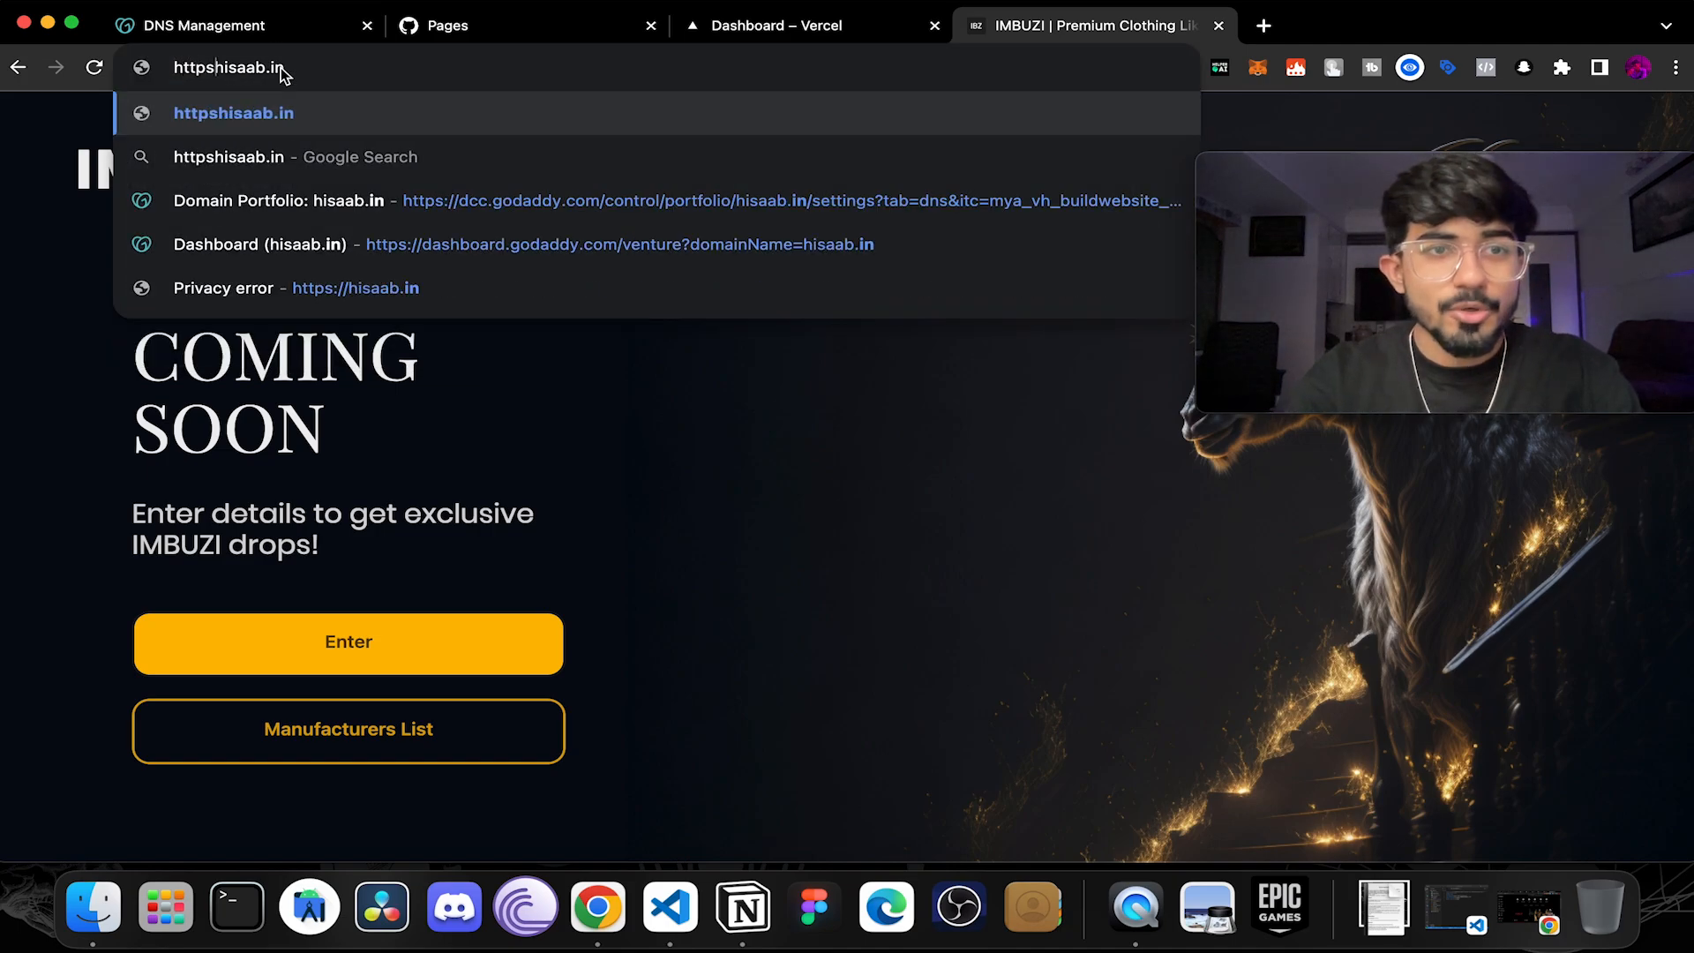
key("BackSpace")
type("://")
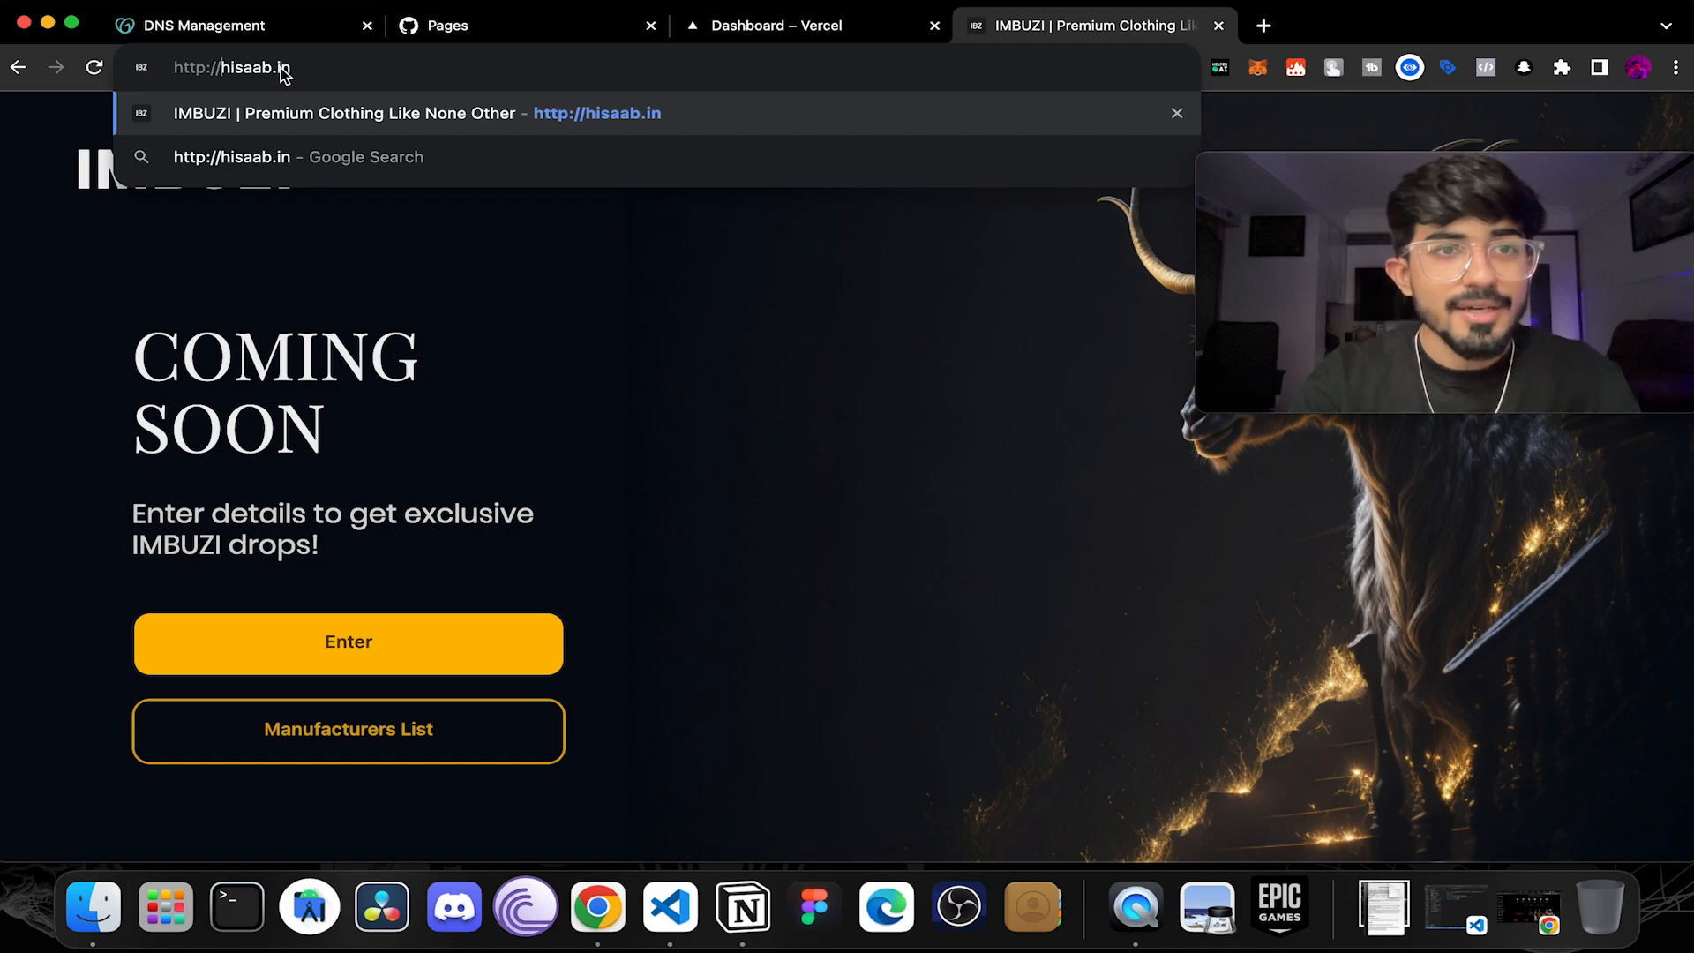
key("Return")
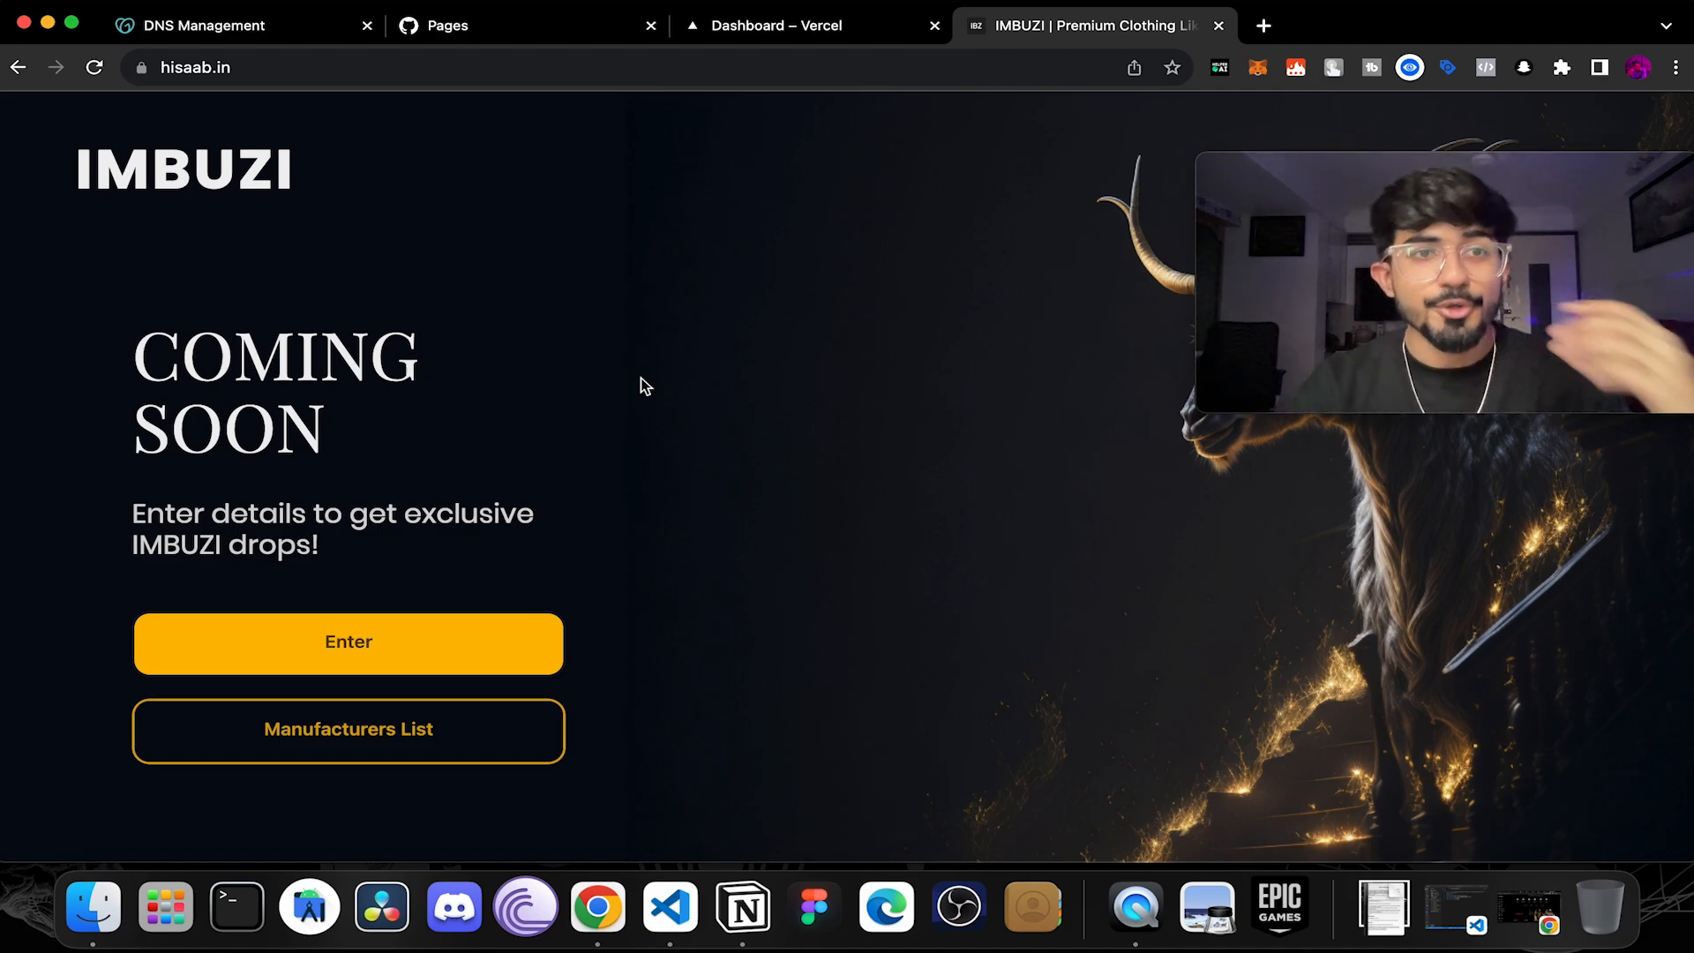
Step: Confirm the live IMBUZI site shows a secure connection
left_click(141, 67)
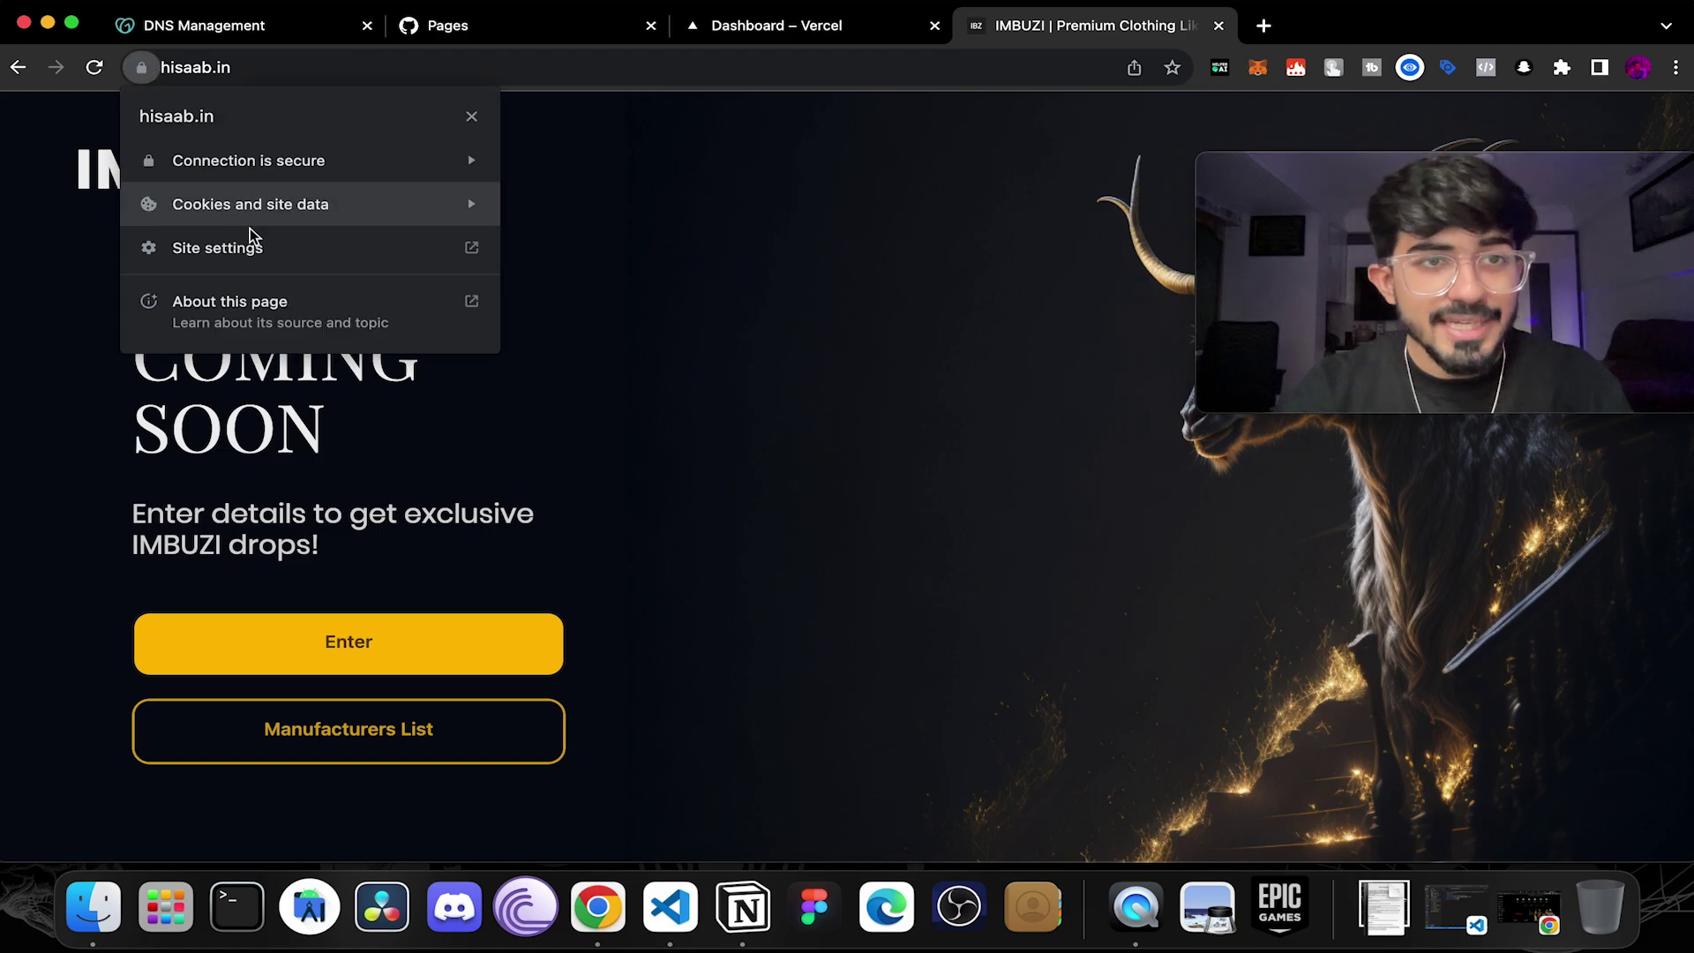
left_click(542, 383)
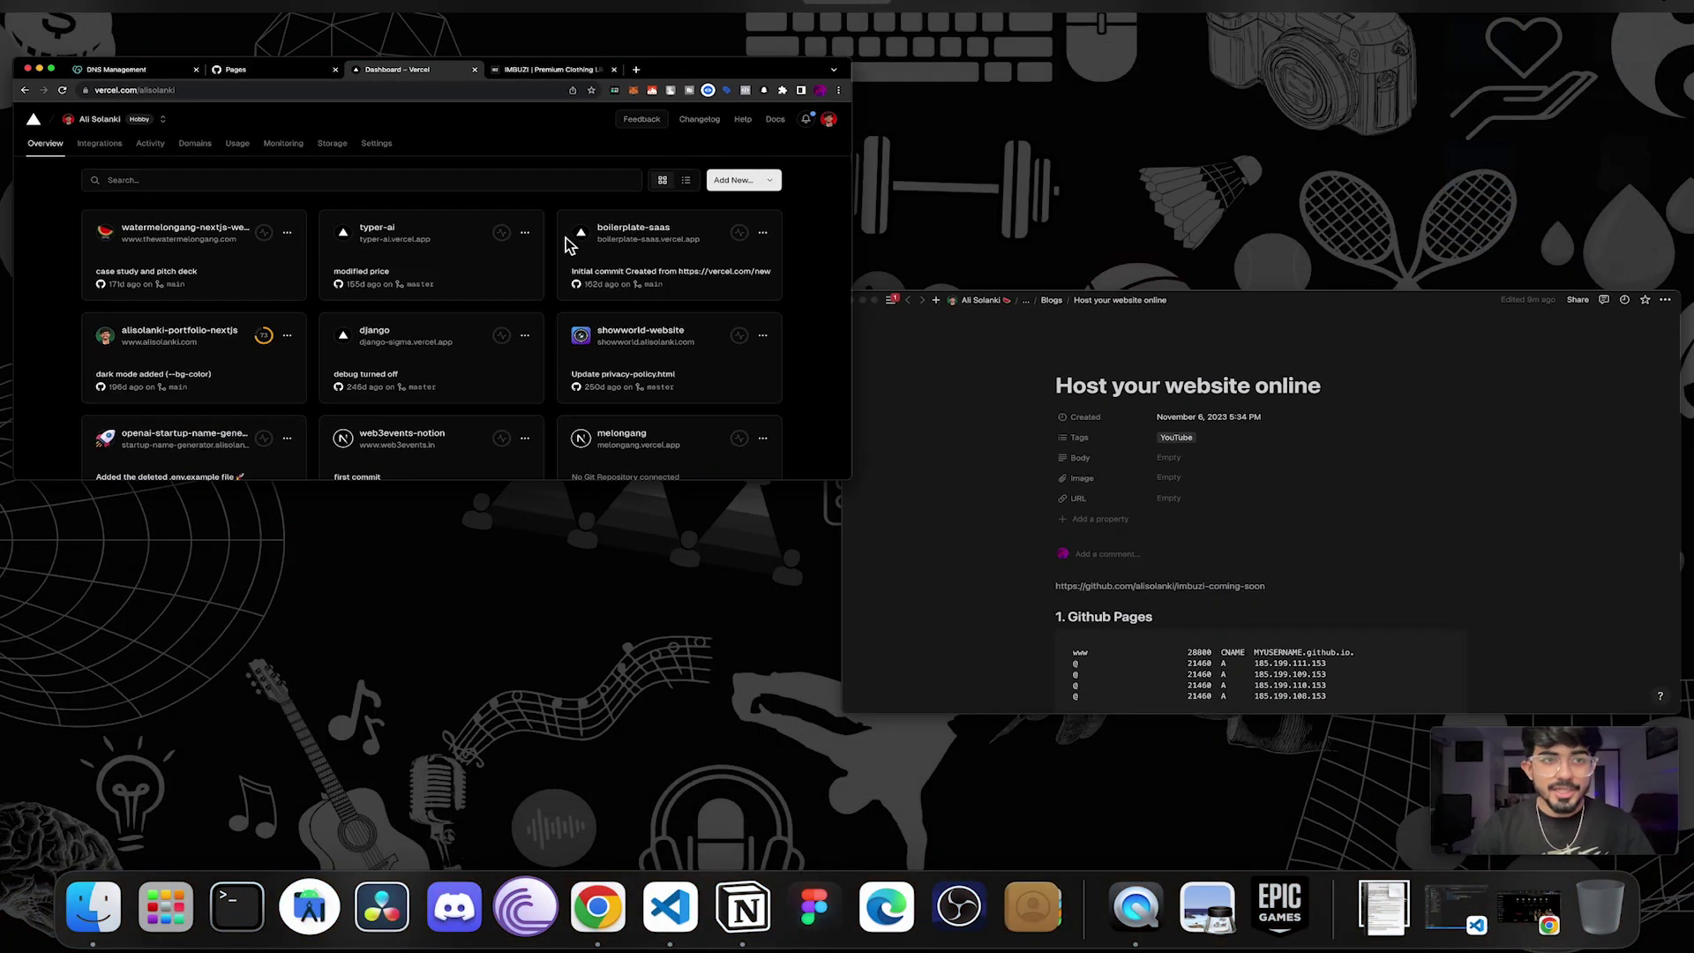
Step: From the Vercel dashboard, start a new project via Add New > Project
left_click(565, 236)
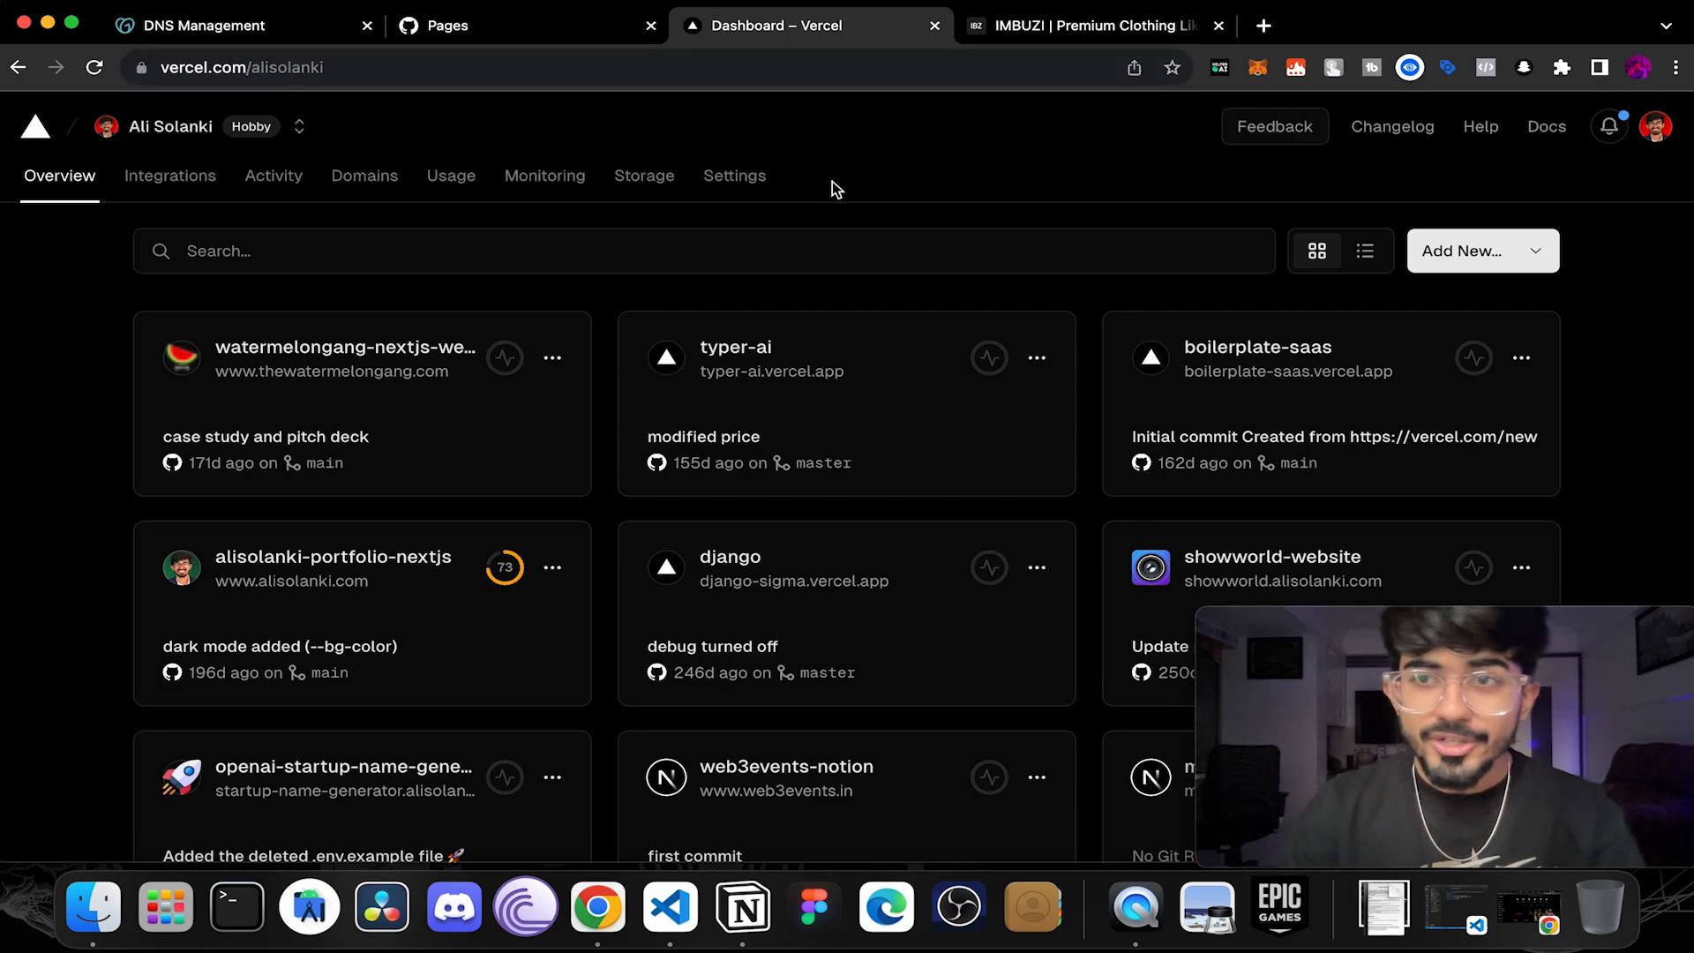
left_click(1481, 250)
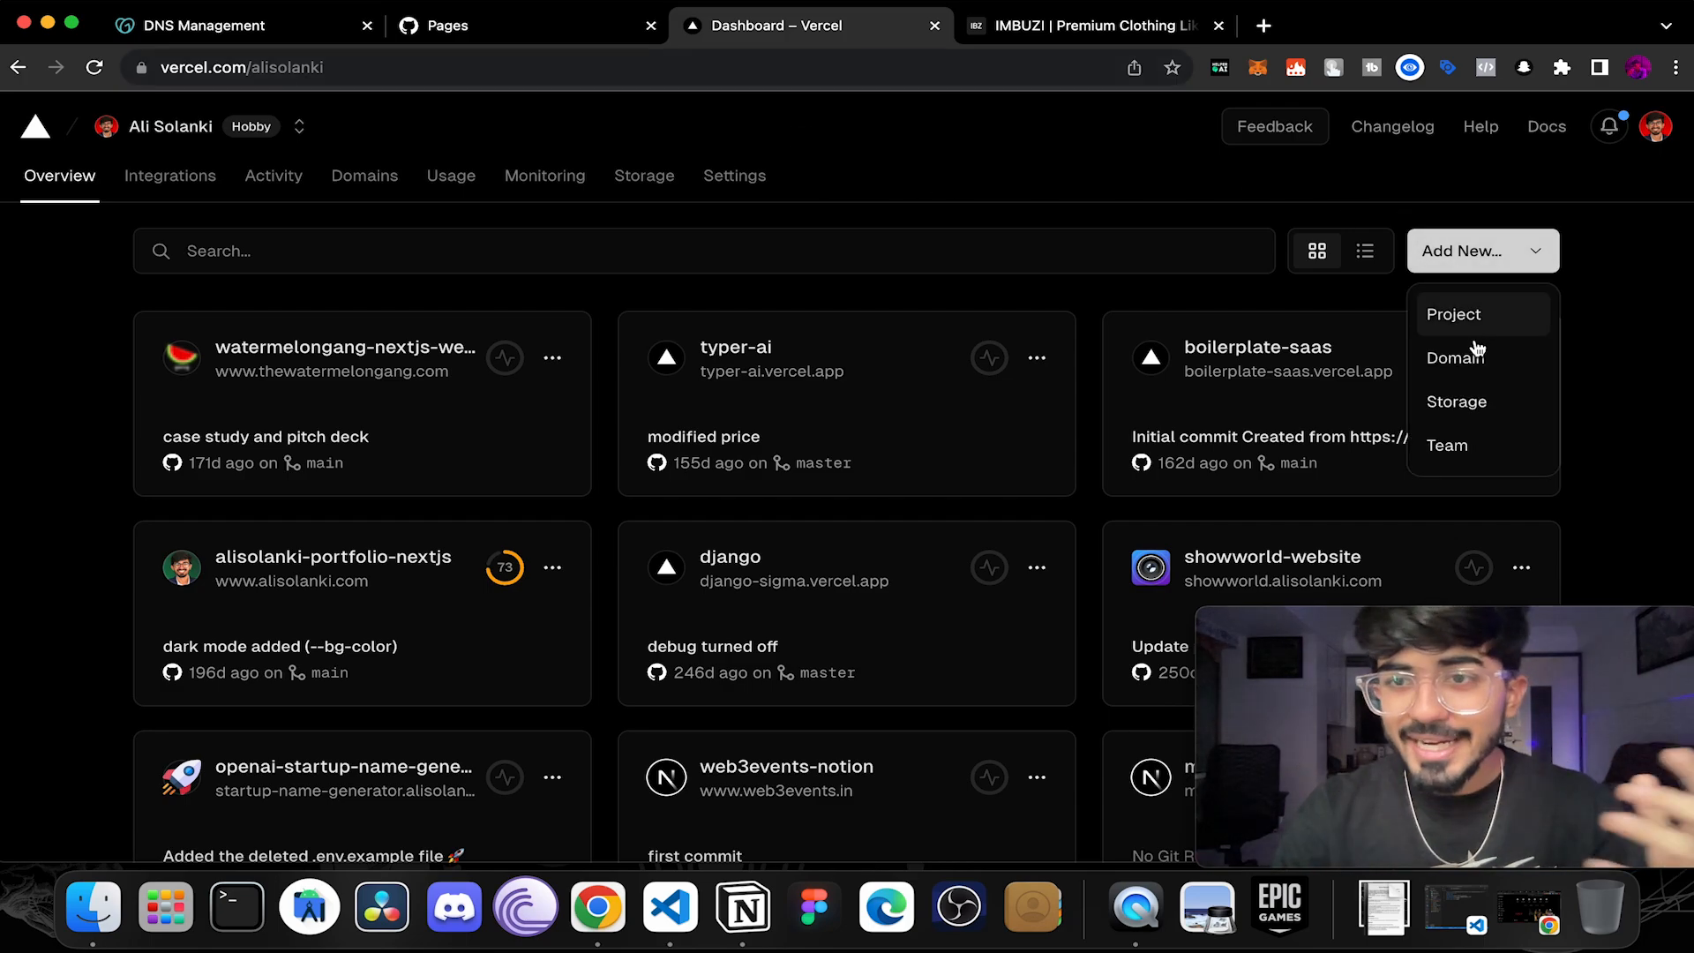
left_click(1453, 314)
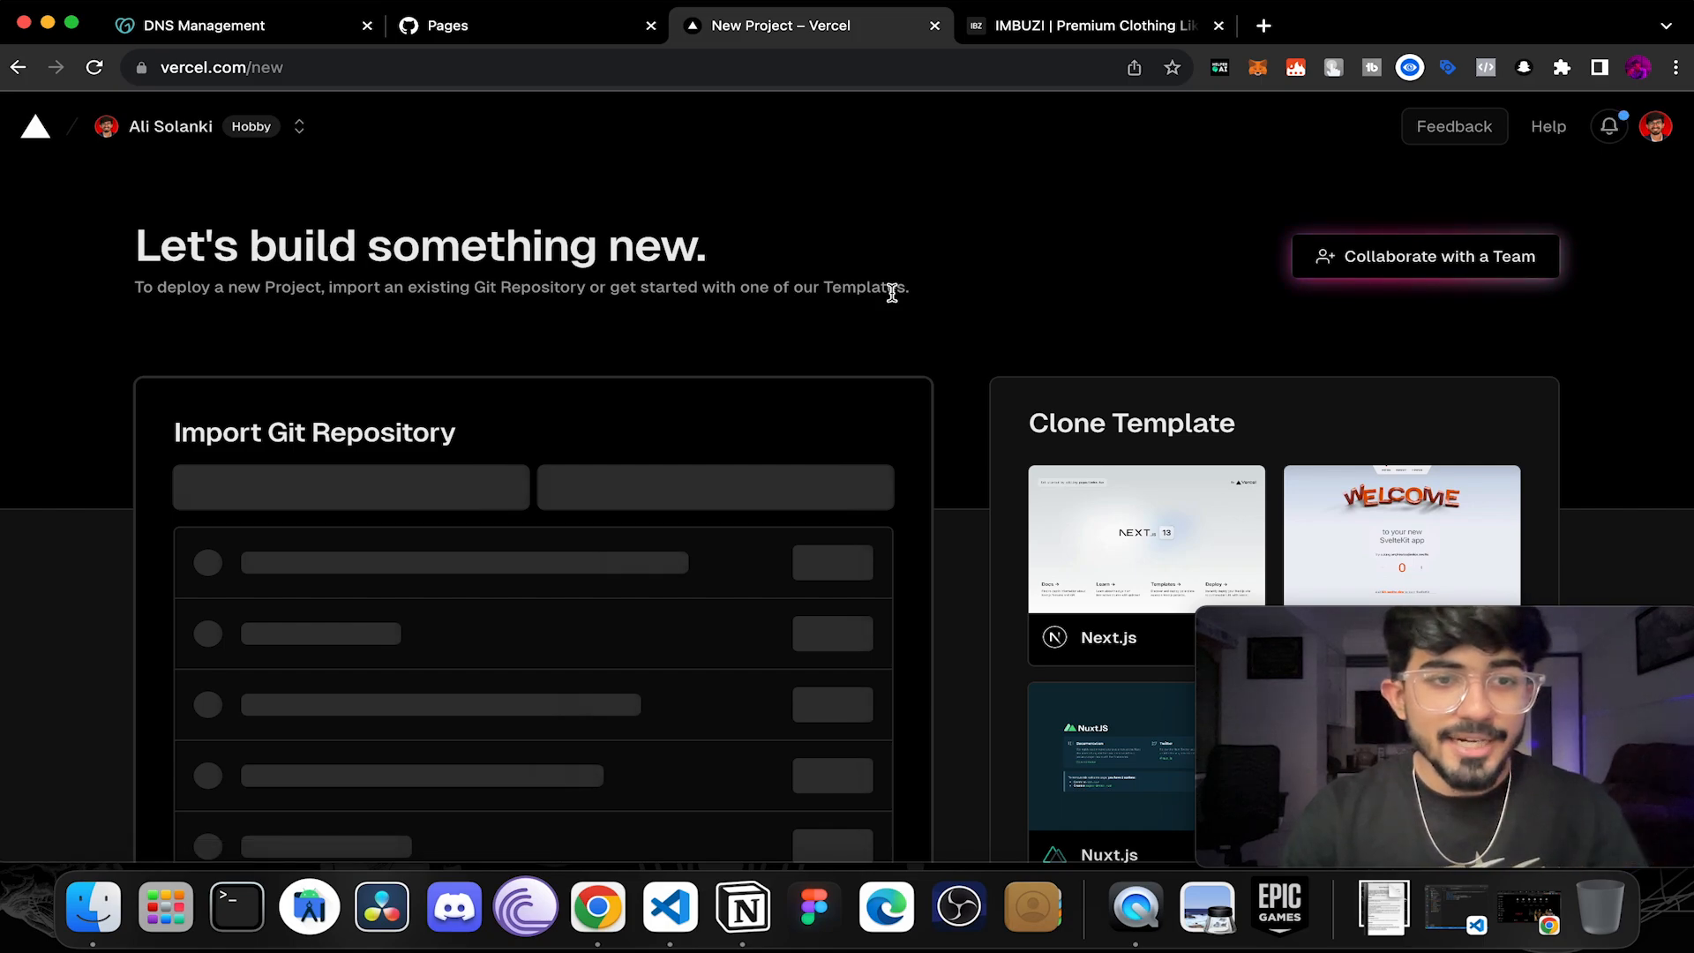
scroll(874, 292, "down", 3)
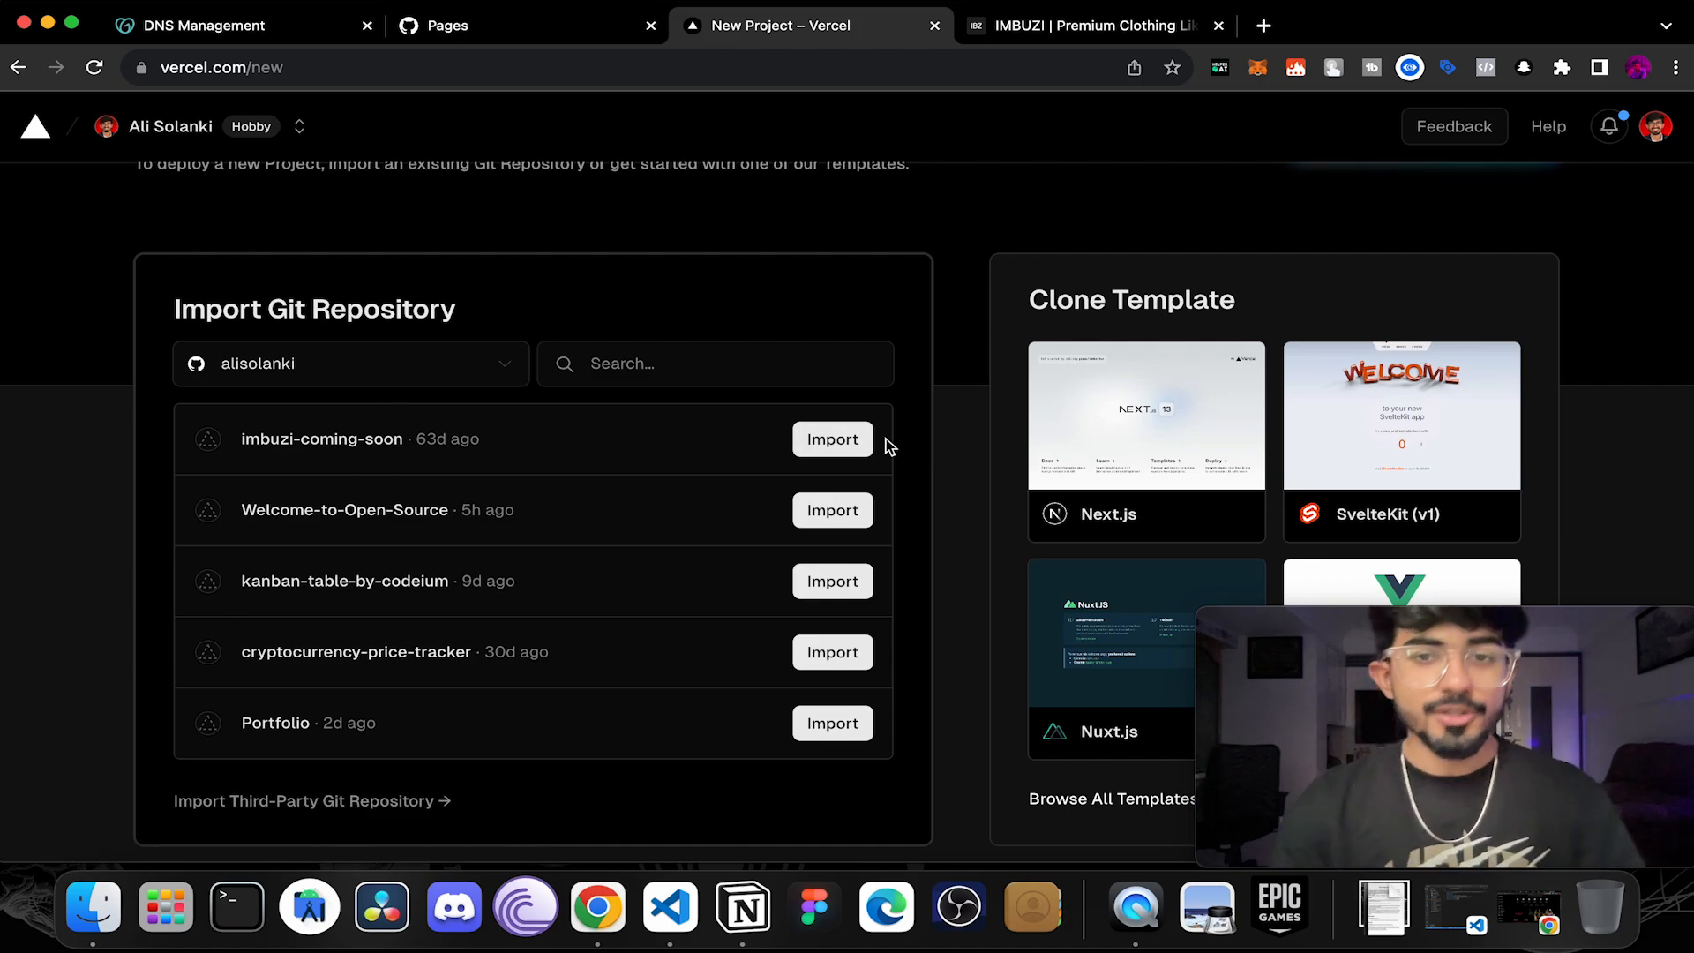
Step: Import imbuzi-coming-soon, keep the Other framework preset, and deploy it
left_click(833, 439)
scroll(739, 398, "down", 3)
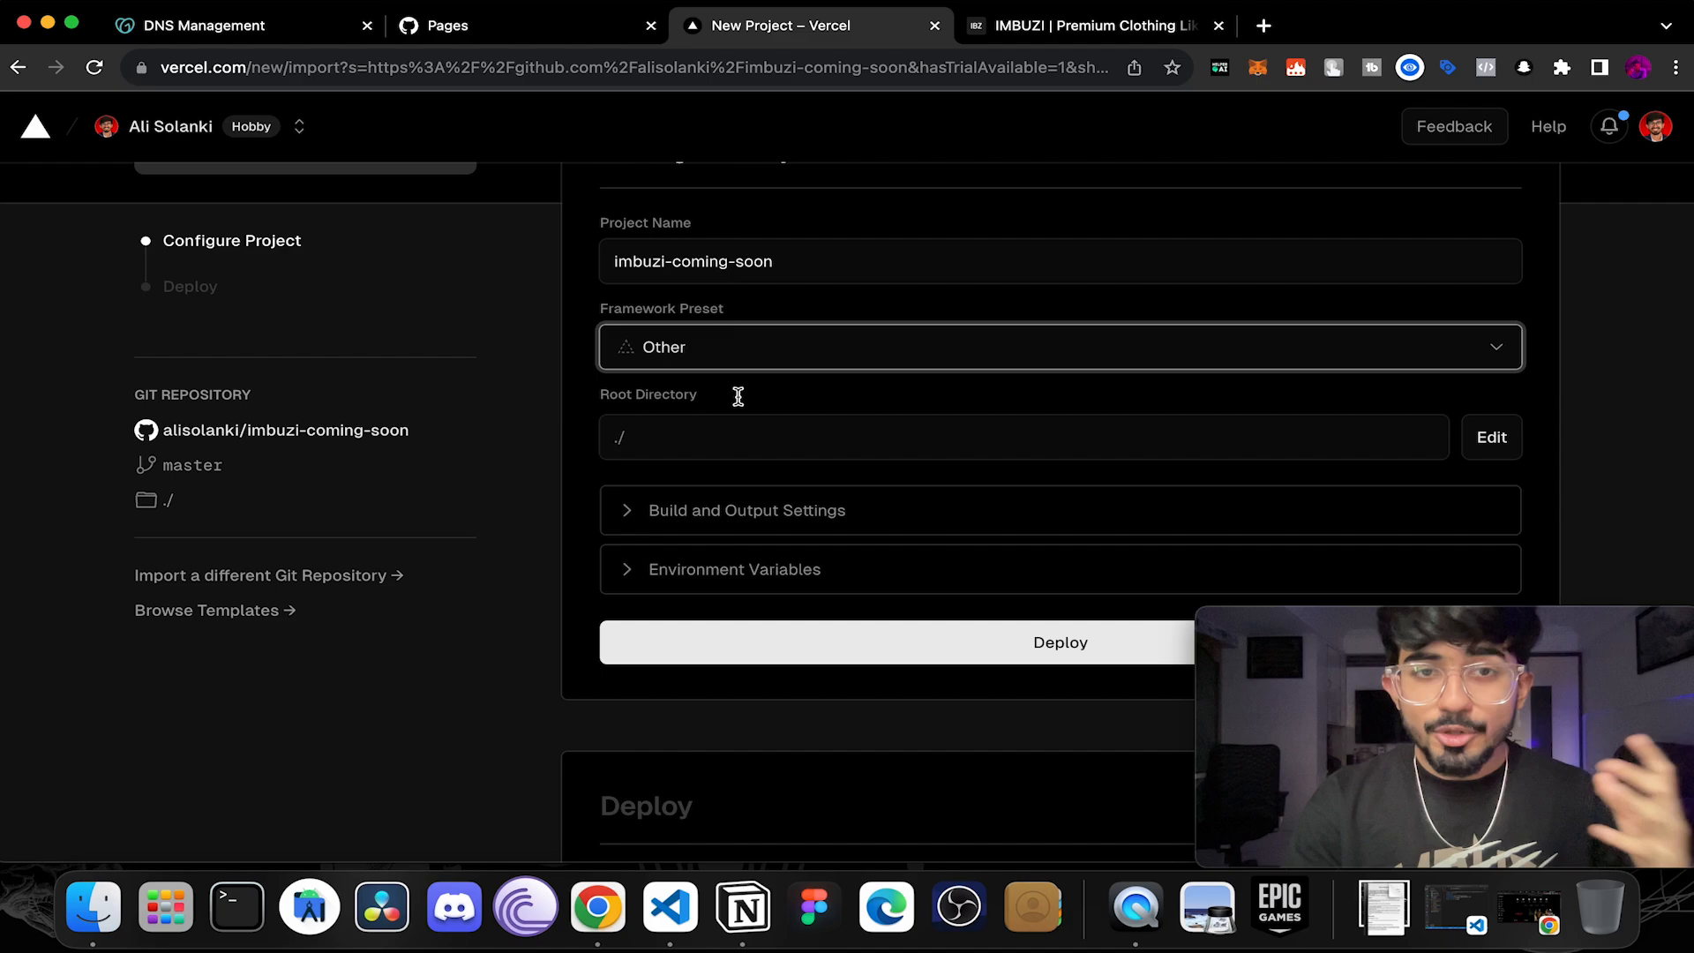
left_click(745, 349)
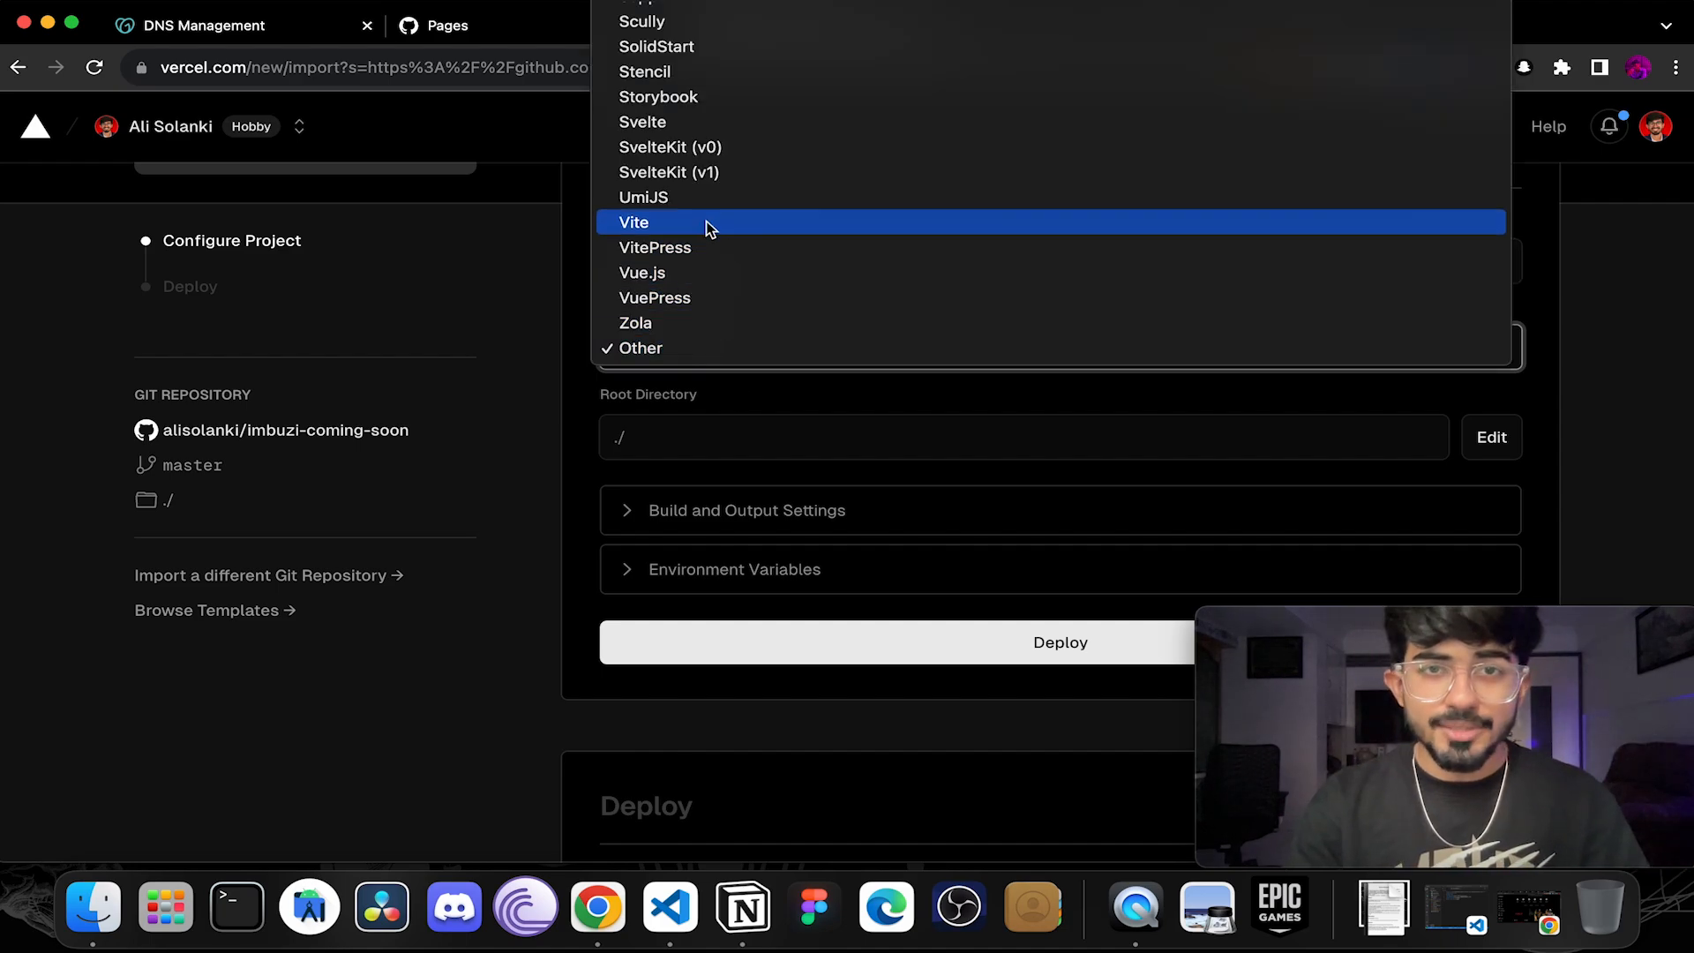
scroll(706, 226, "up", 5)
scroll(705, 225, "up", 5)
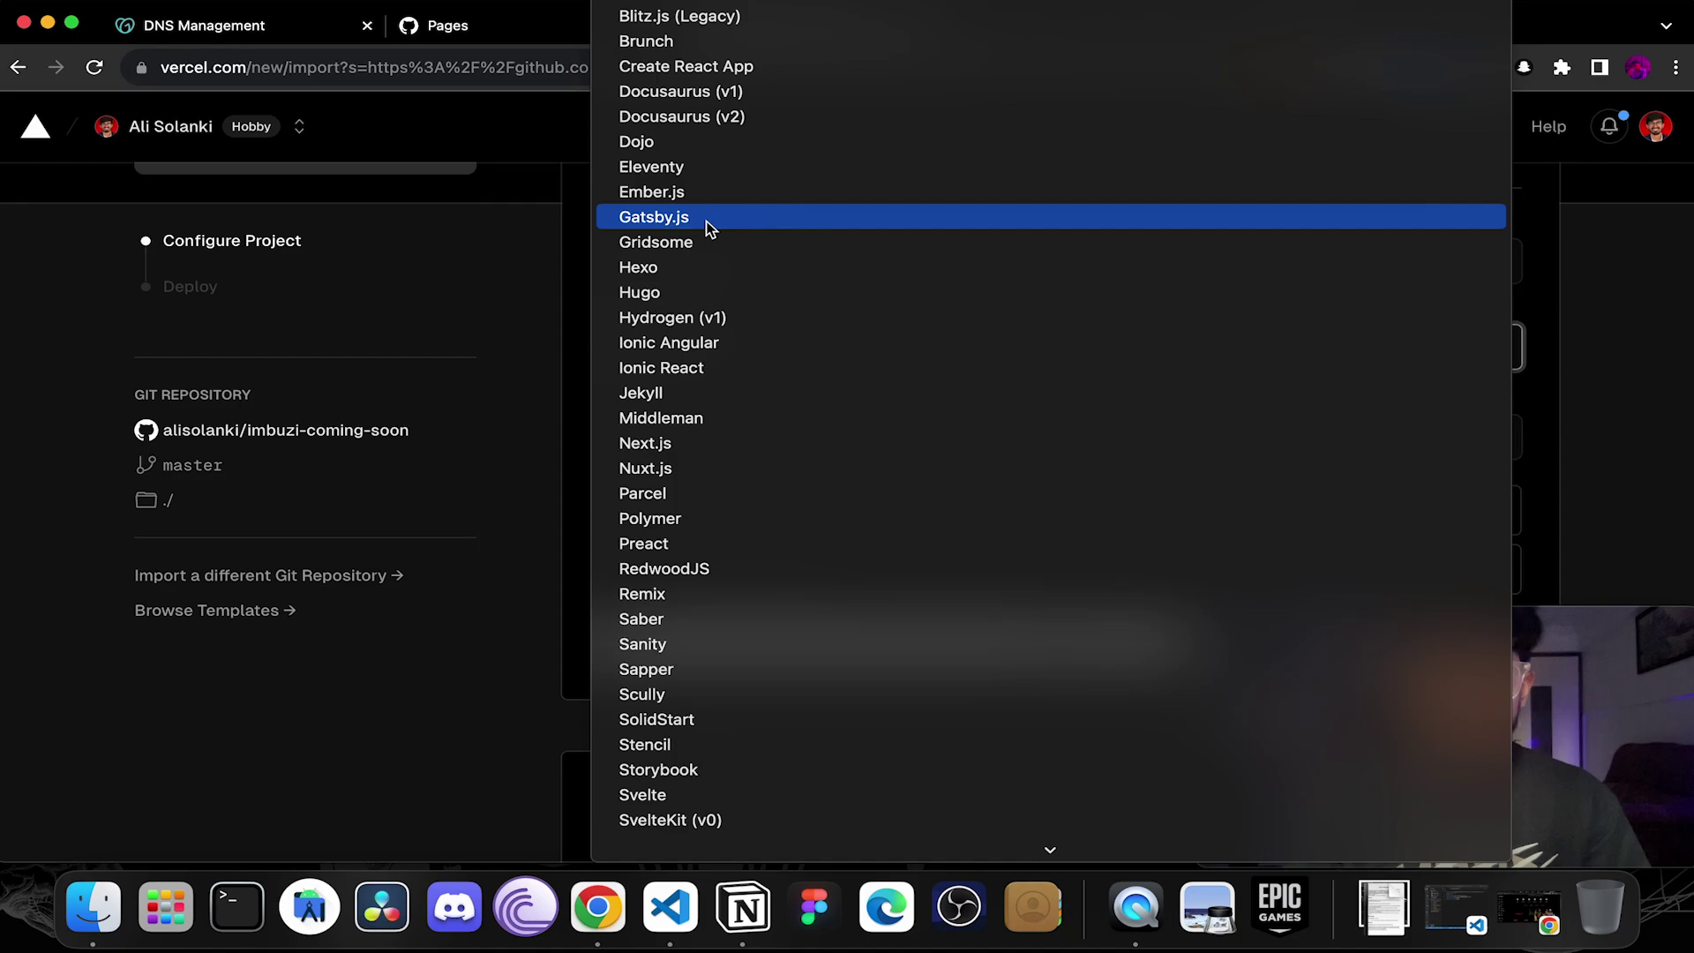
left_click(1613, 253)
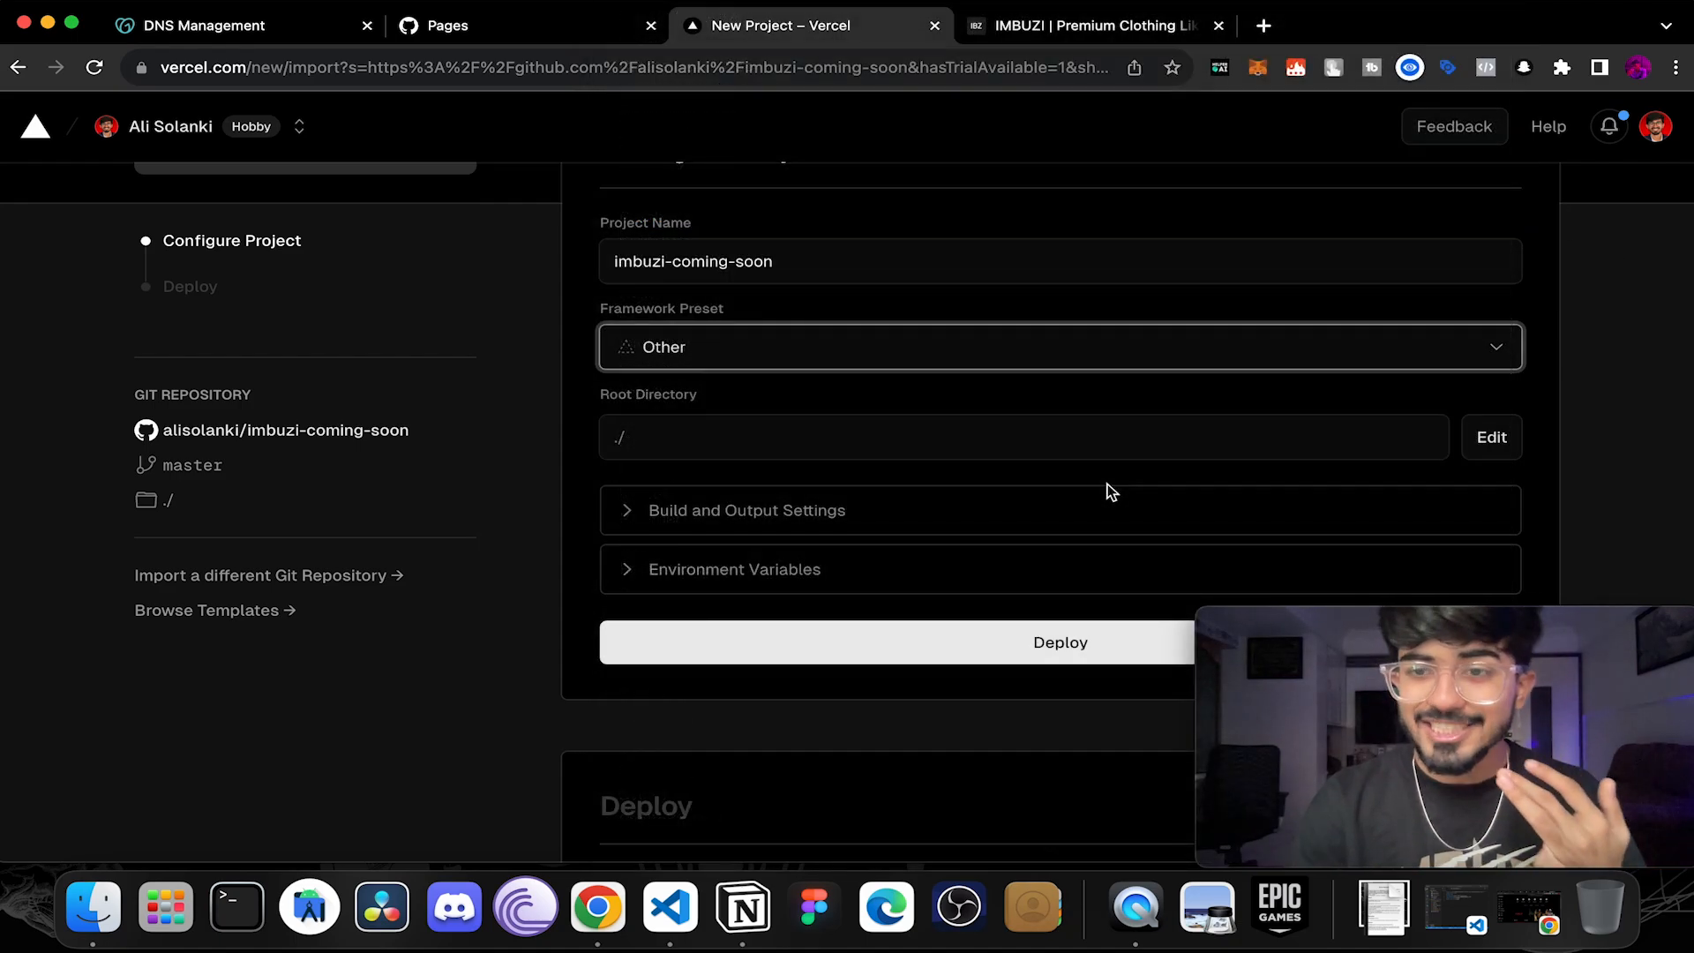
left_click(972, 649)
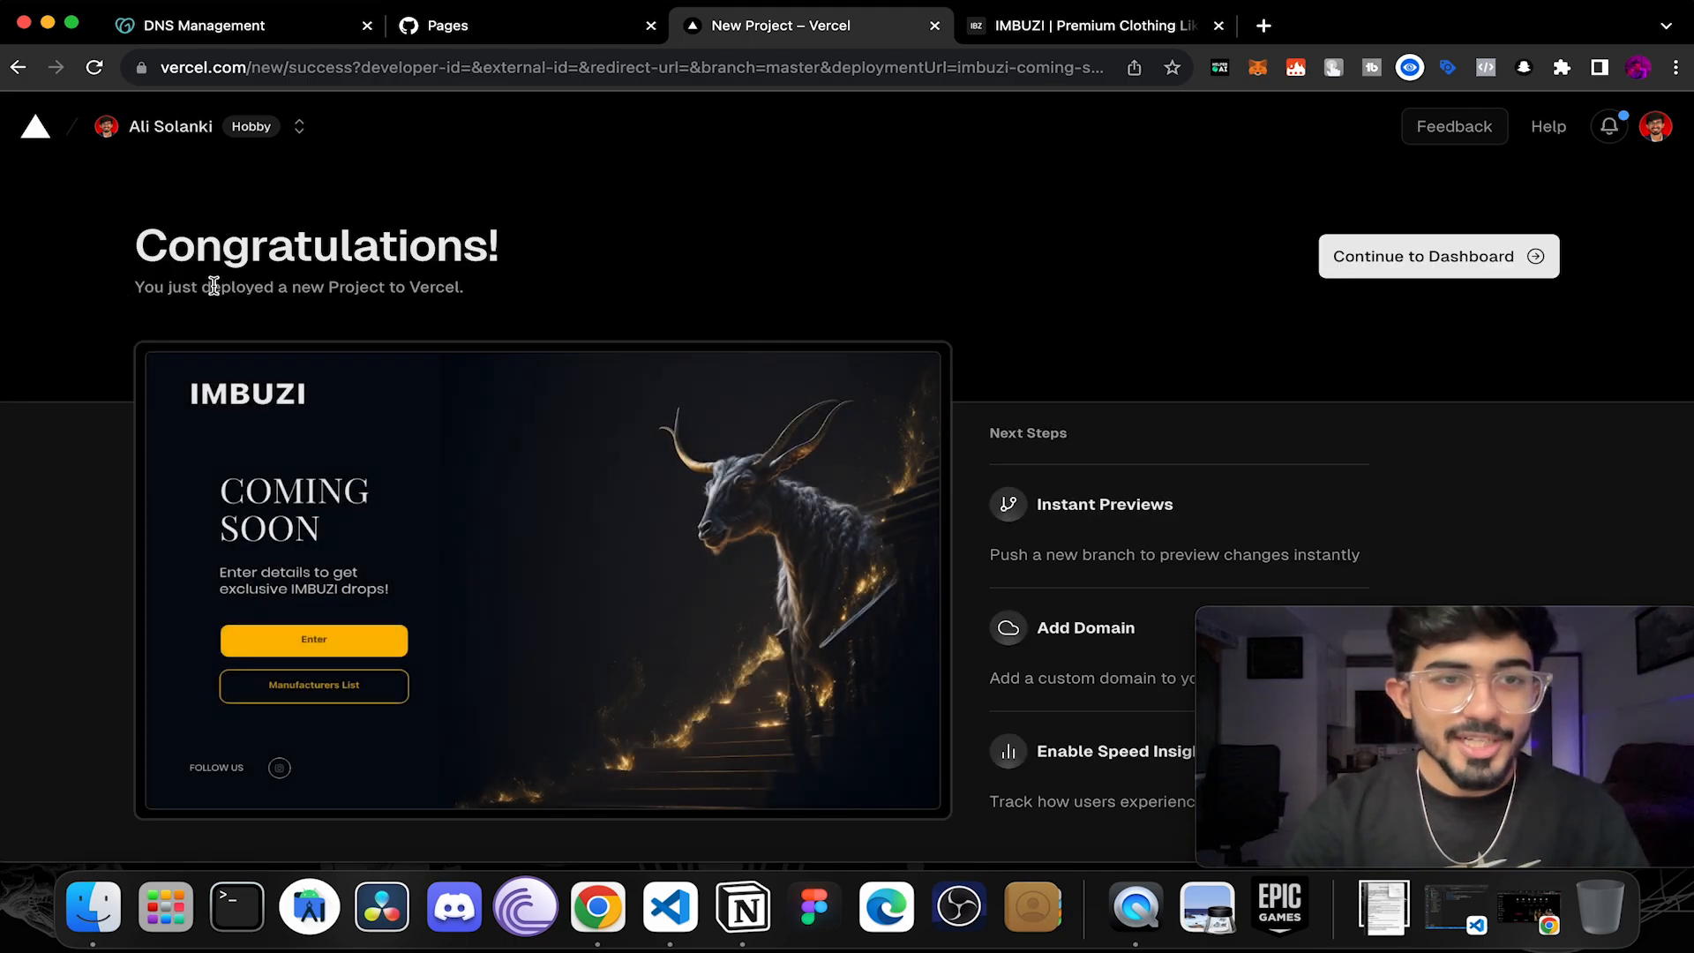
Step: Highlight the deployment success message on the Congratulations page
left_click_drag(171, 288, 461, 285)
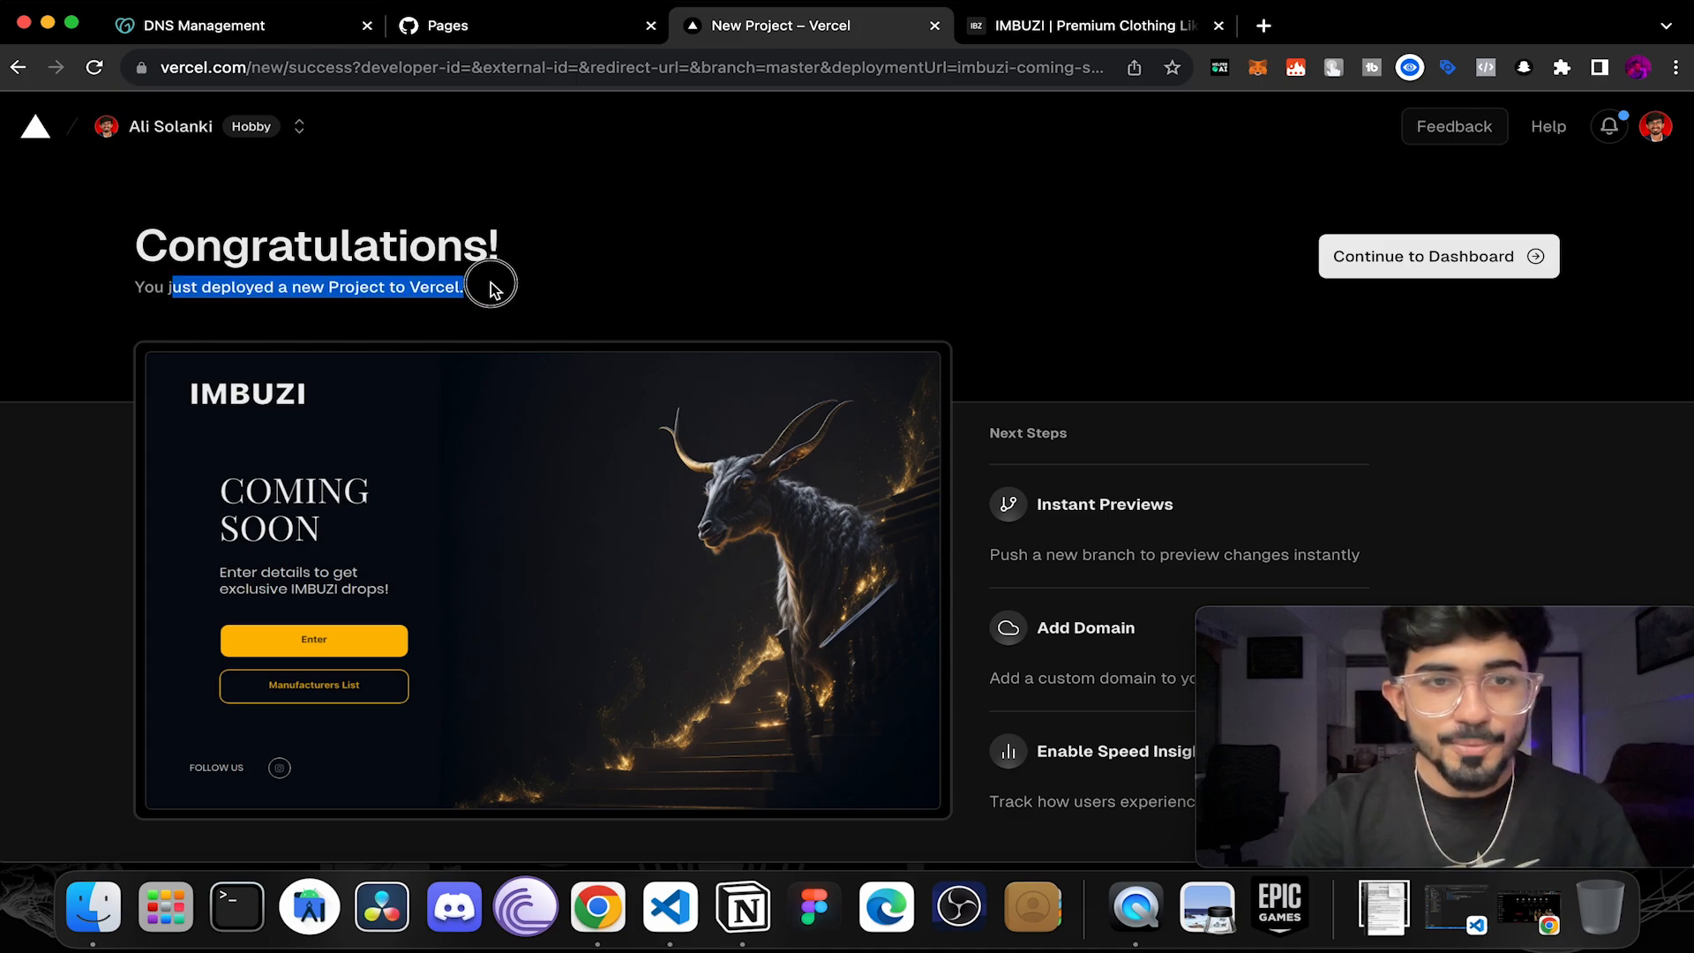
scroll(1218, 355, "down", 1)
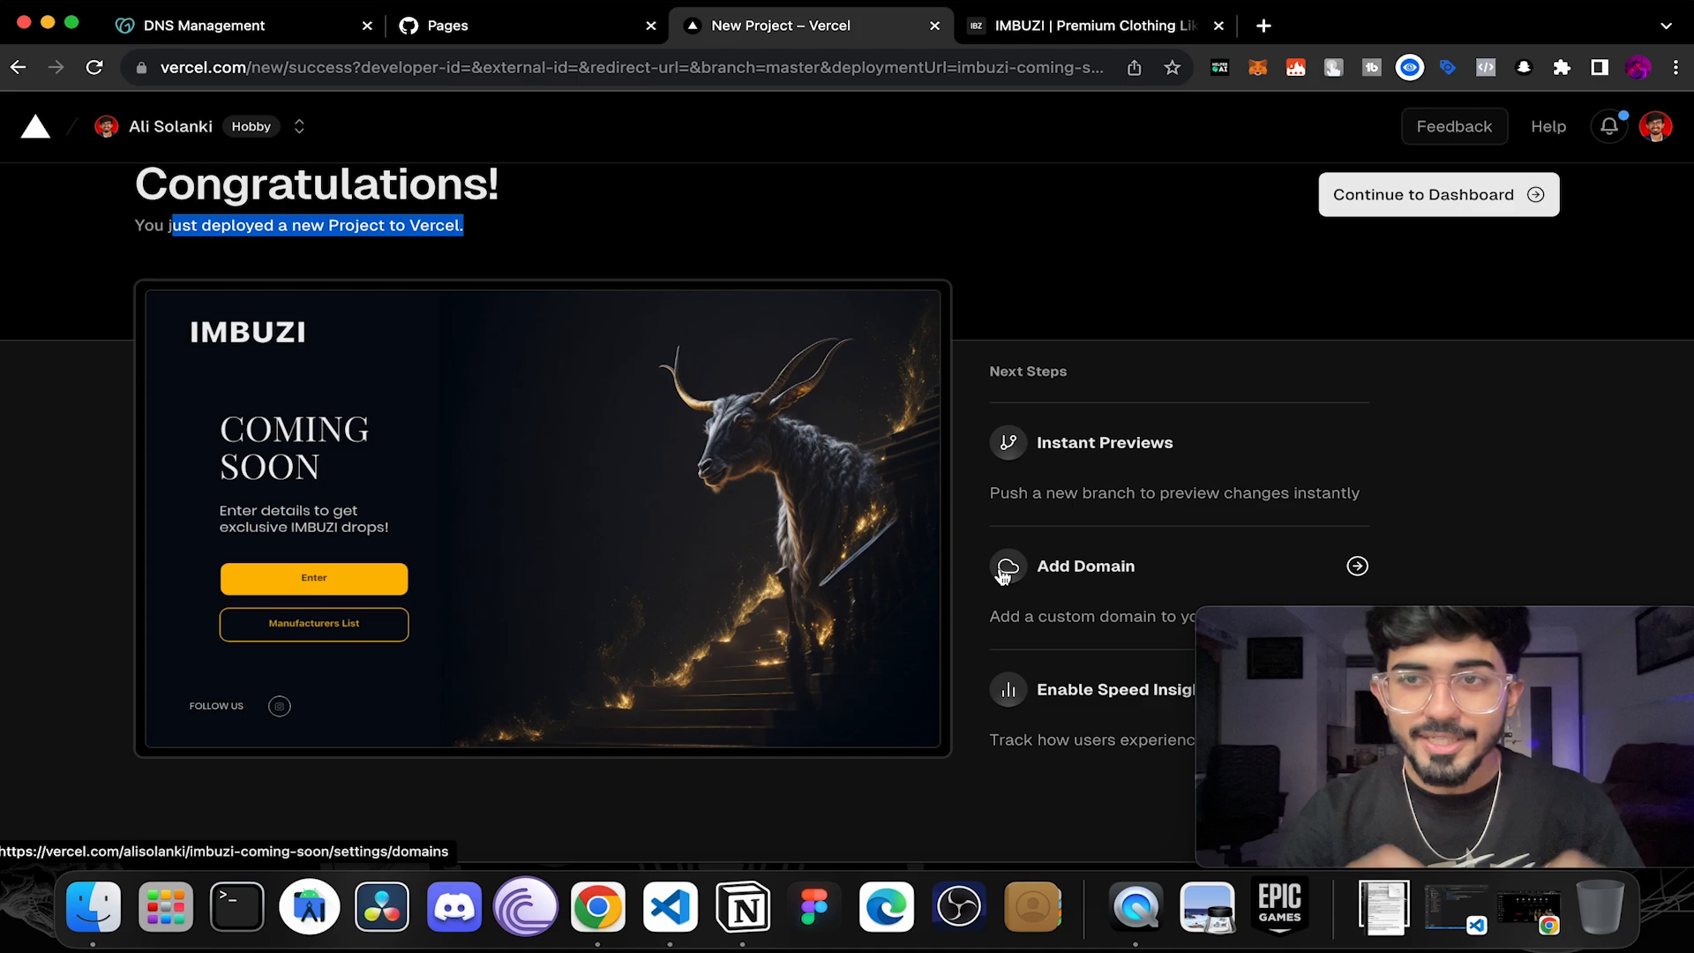
Step: Check the live site at imbuzi-coming-soon.vercel.app, then view hisaab.in's error page
left_click(526, 560)
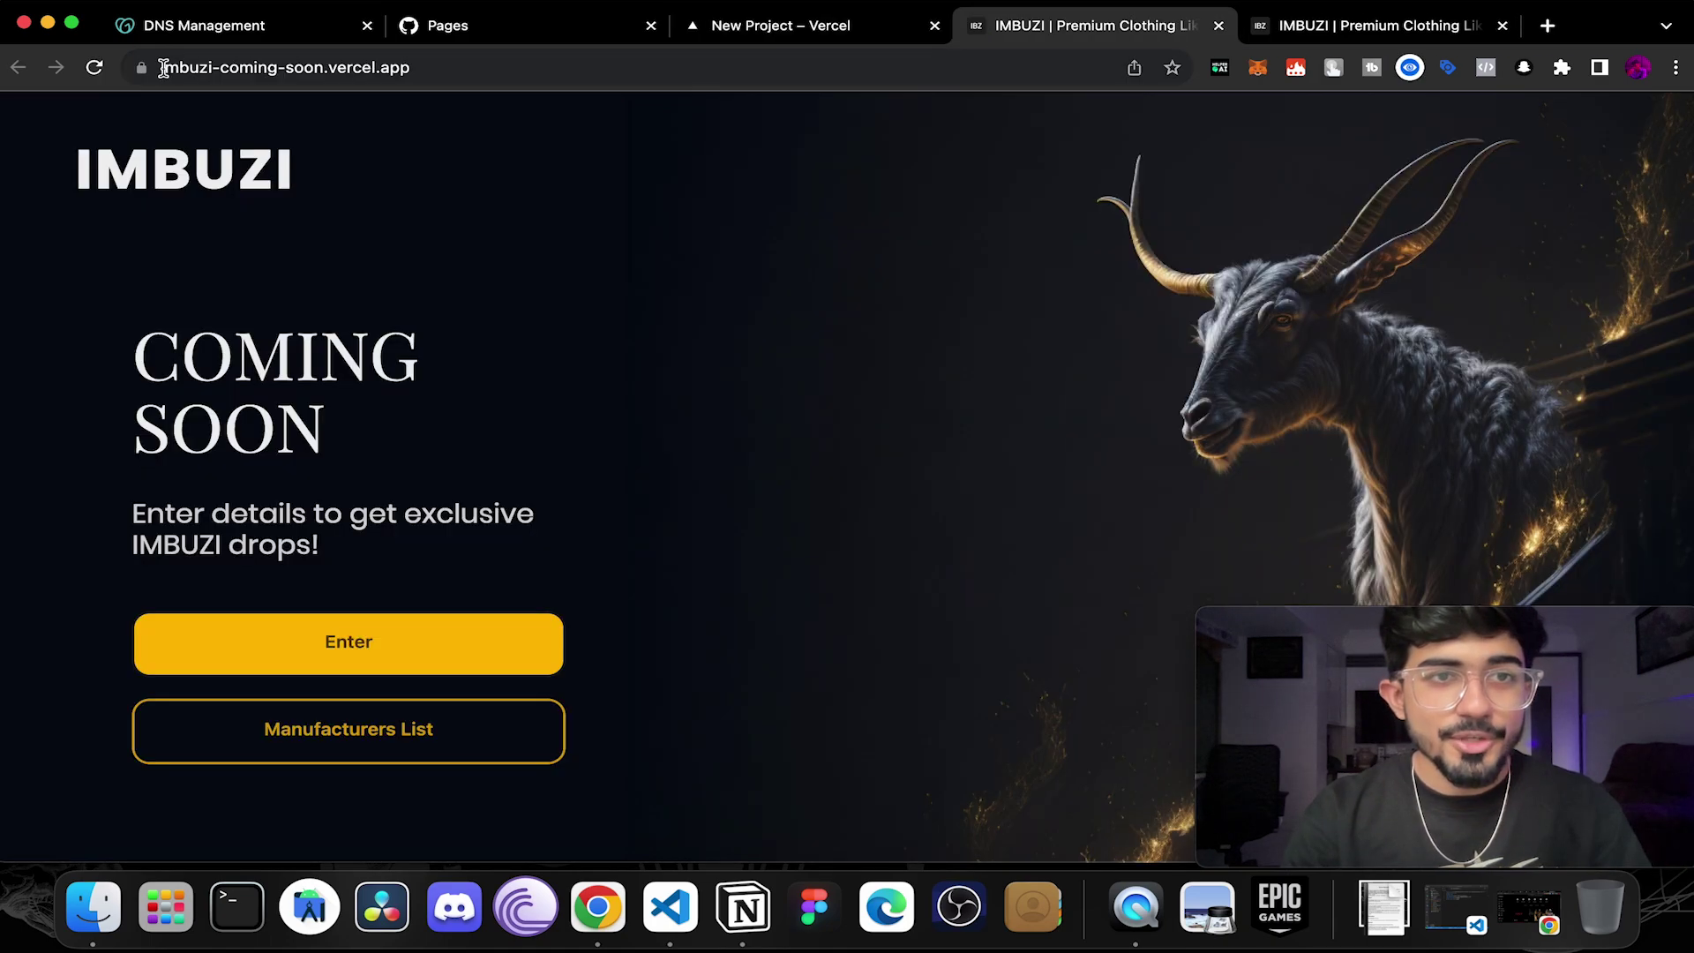
left_click_drag(163, 67, 334, 67)
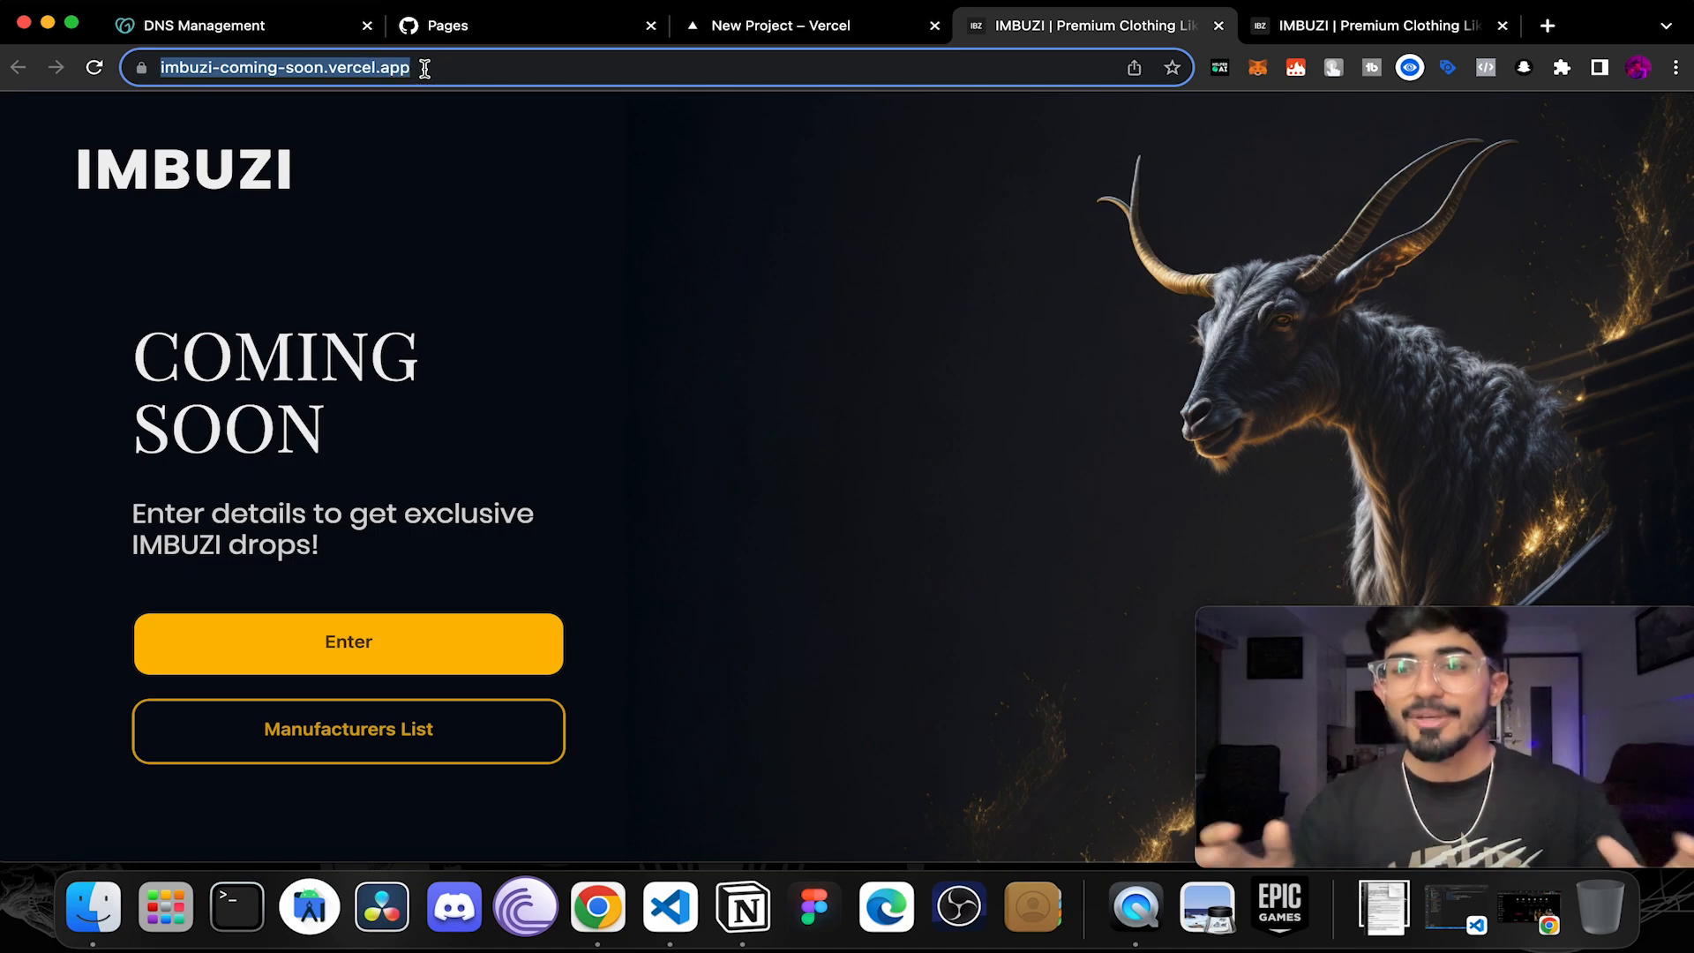
left_click(1038, 386)
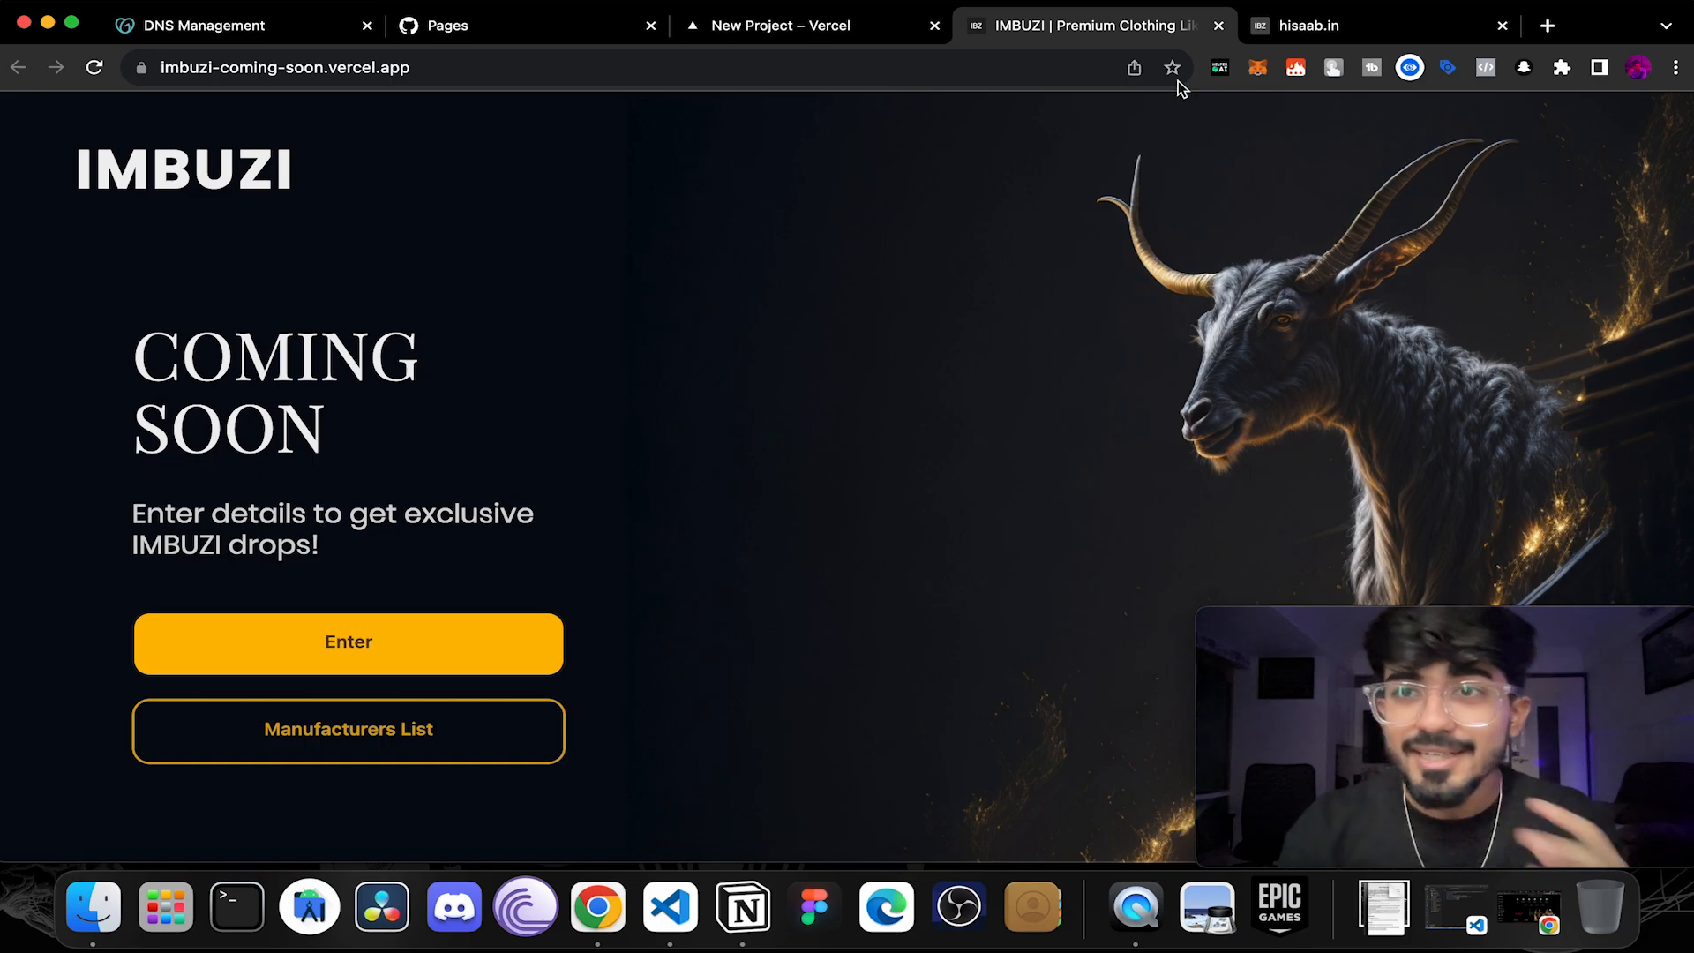
left_click(1377, 26)
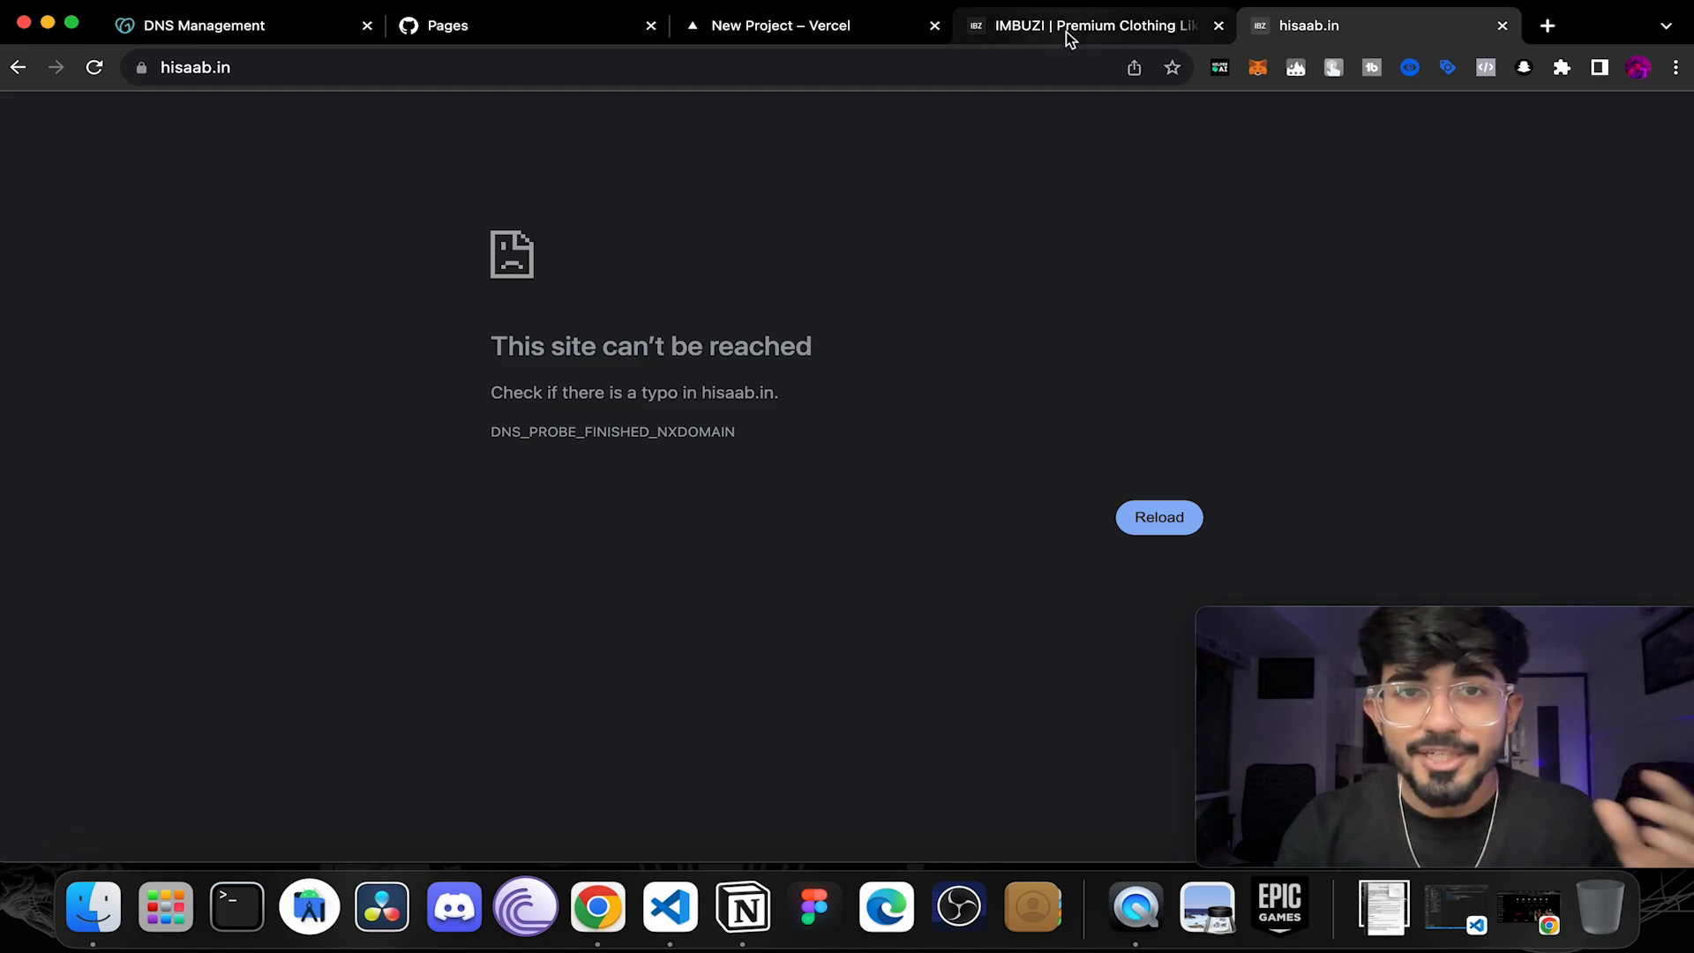
Step: Return to Vercel, continue to the project dashboard and go to its Settings
left_click(818, 25)
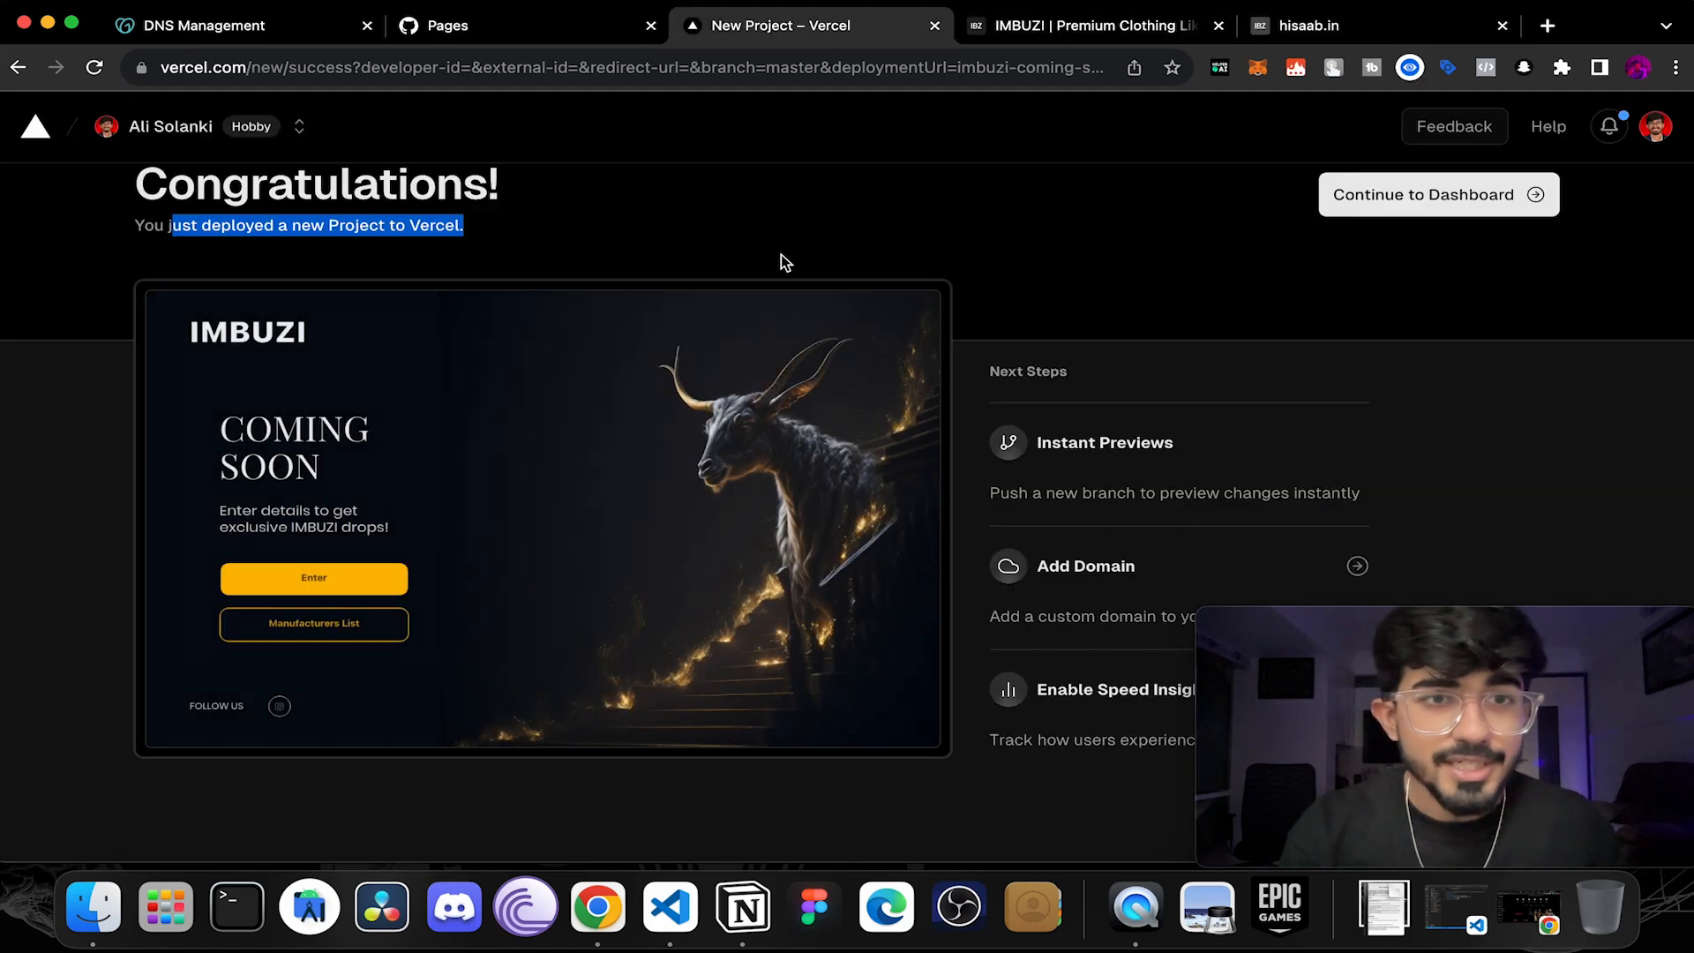
scroll(782, 254, "up", 2)
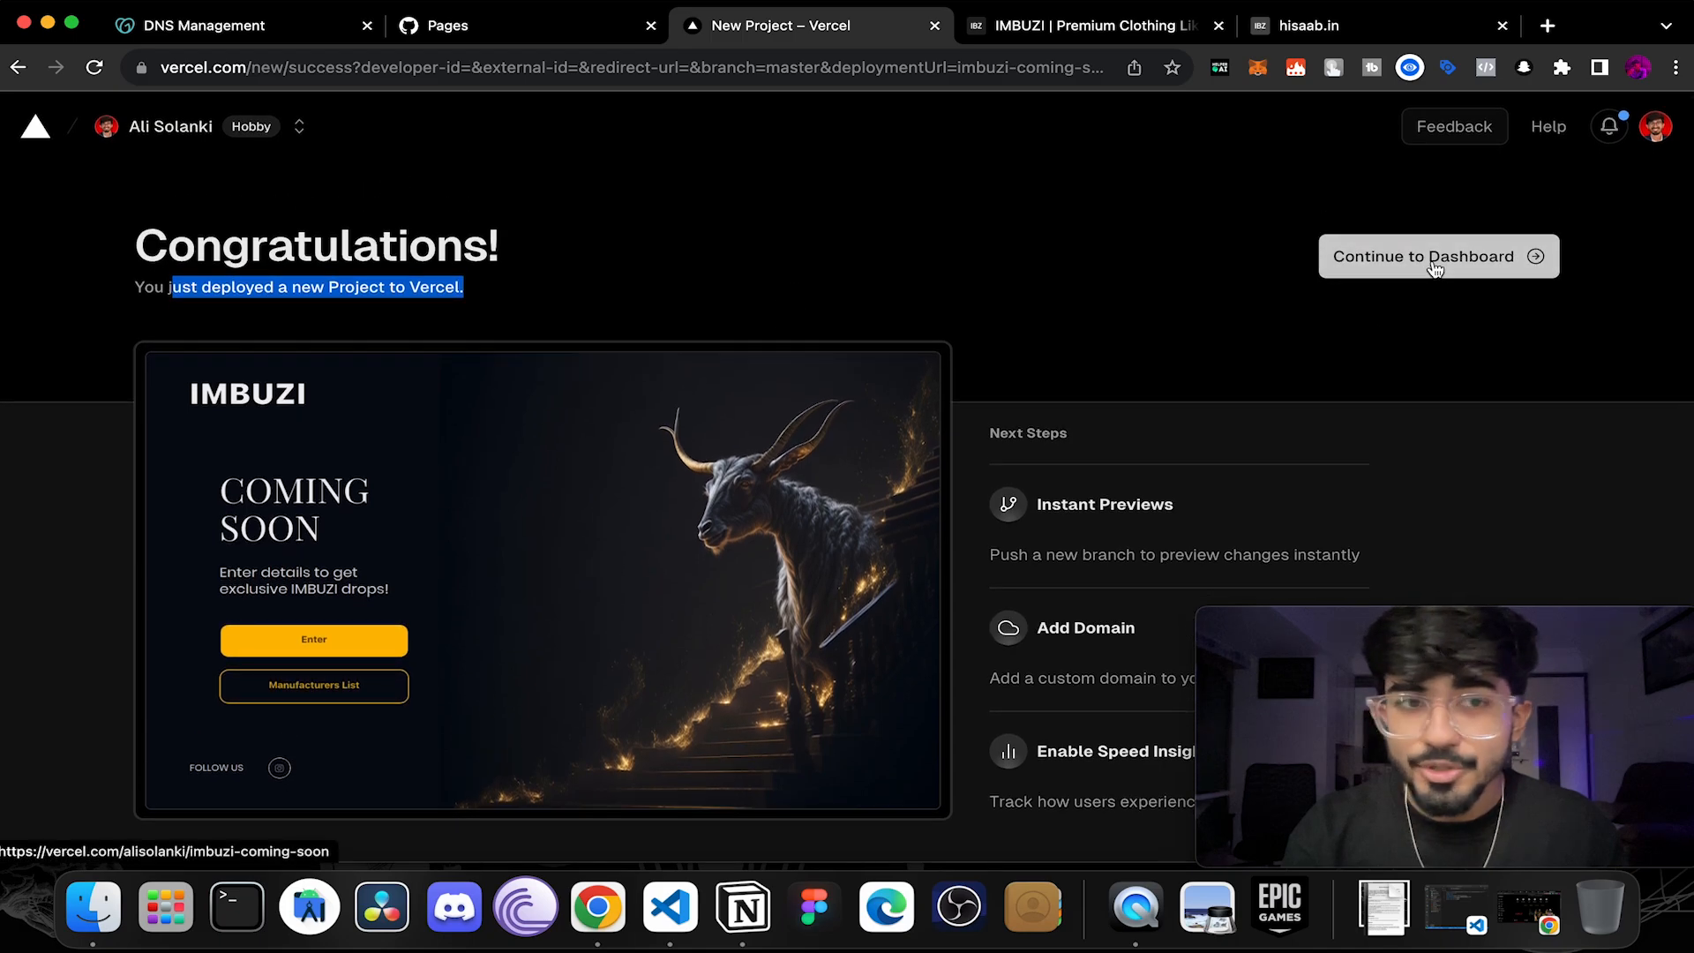
left_click(1423, 259)
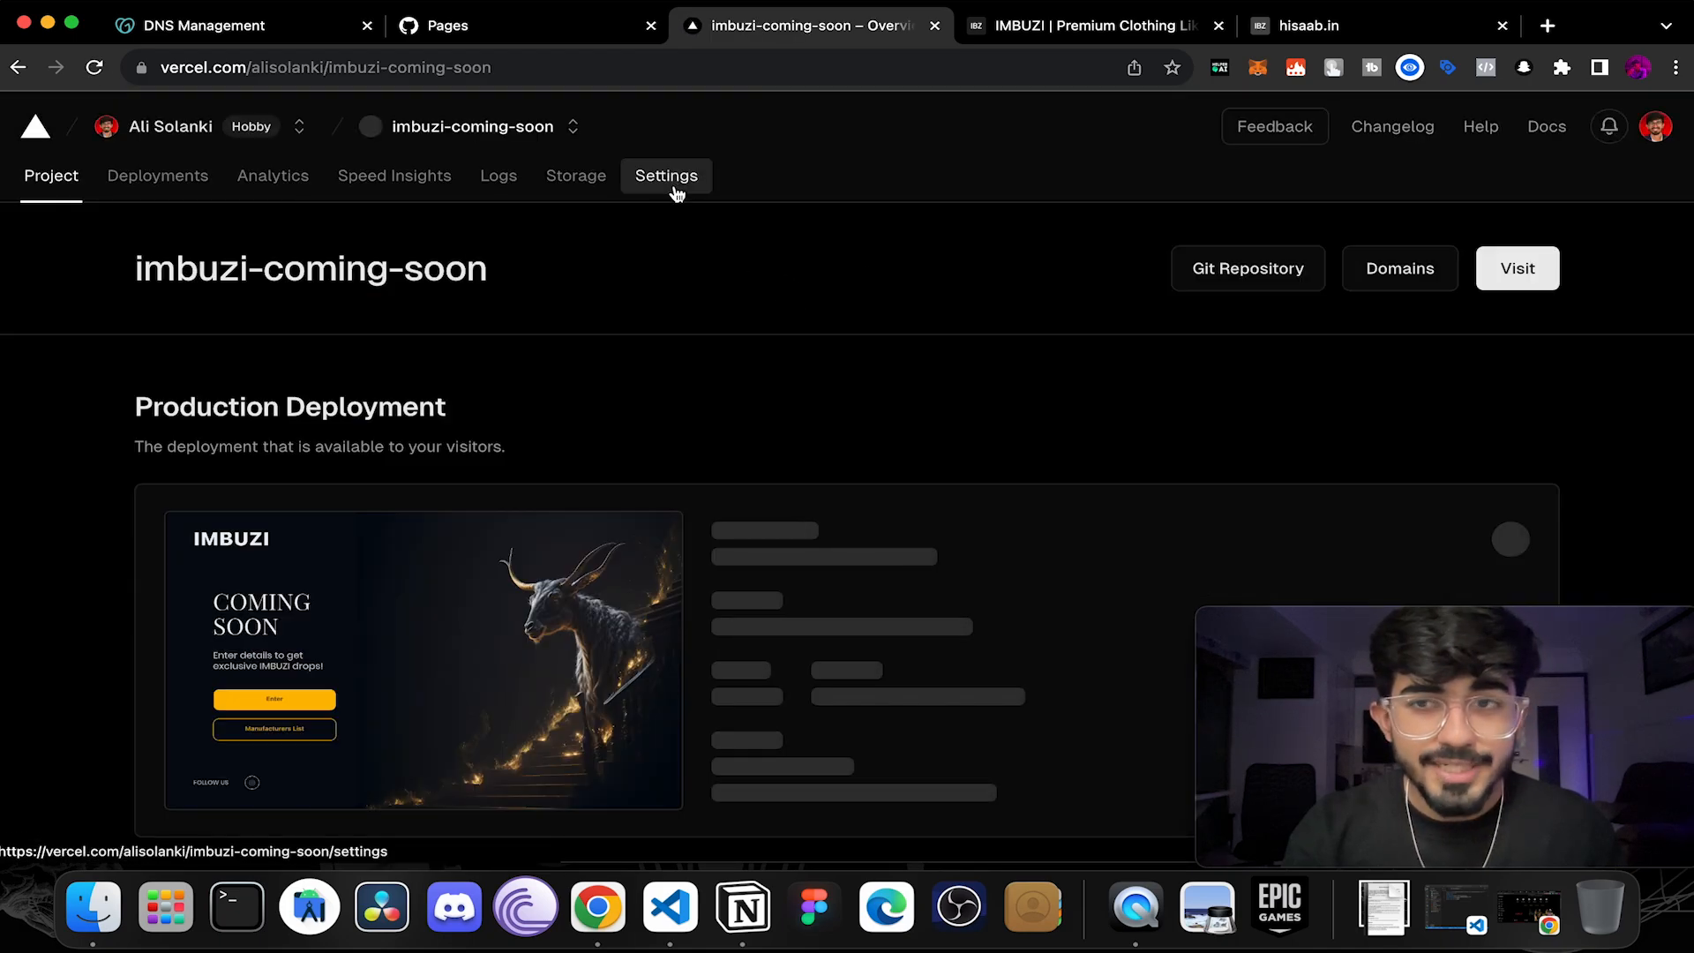
left_click(667, 175)
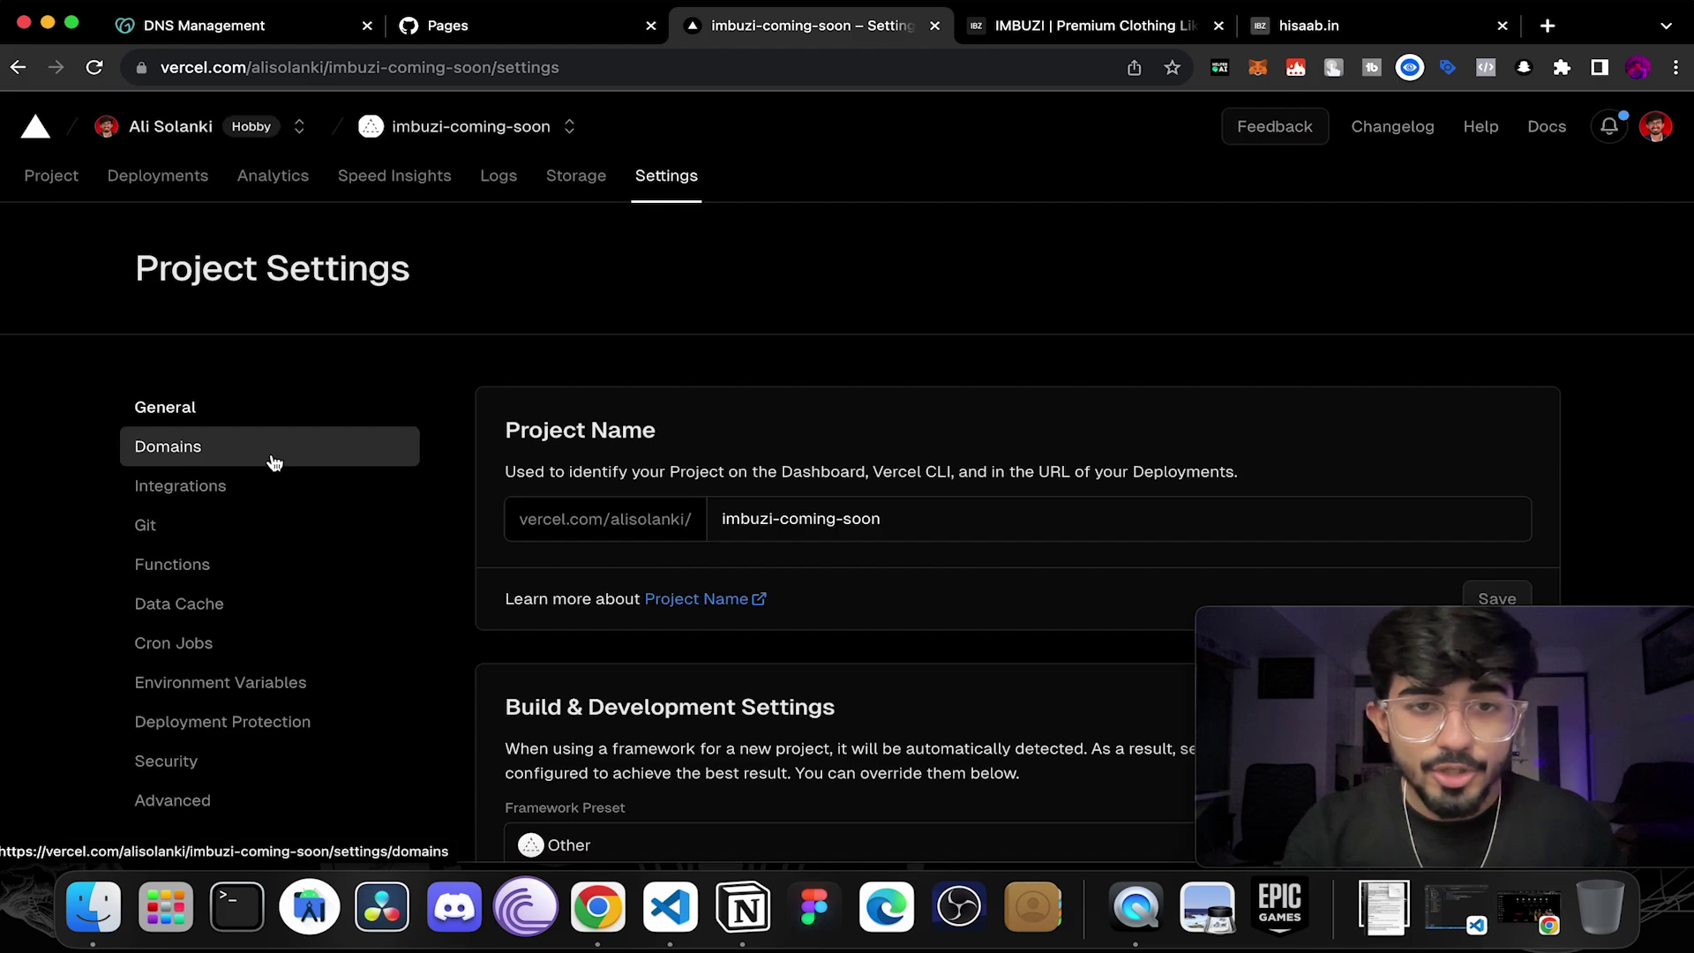
Step: Add hisaab.in as a project domain with the recommended www redirect
left_click(273, 450)
scroll(698, 595, "down", 2)
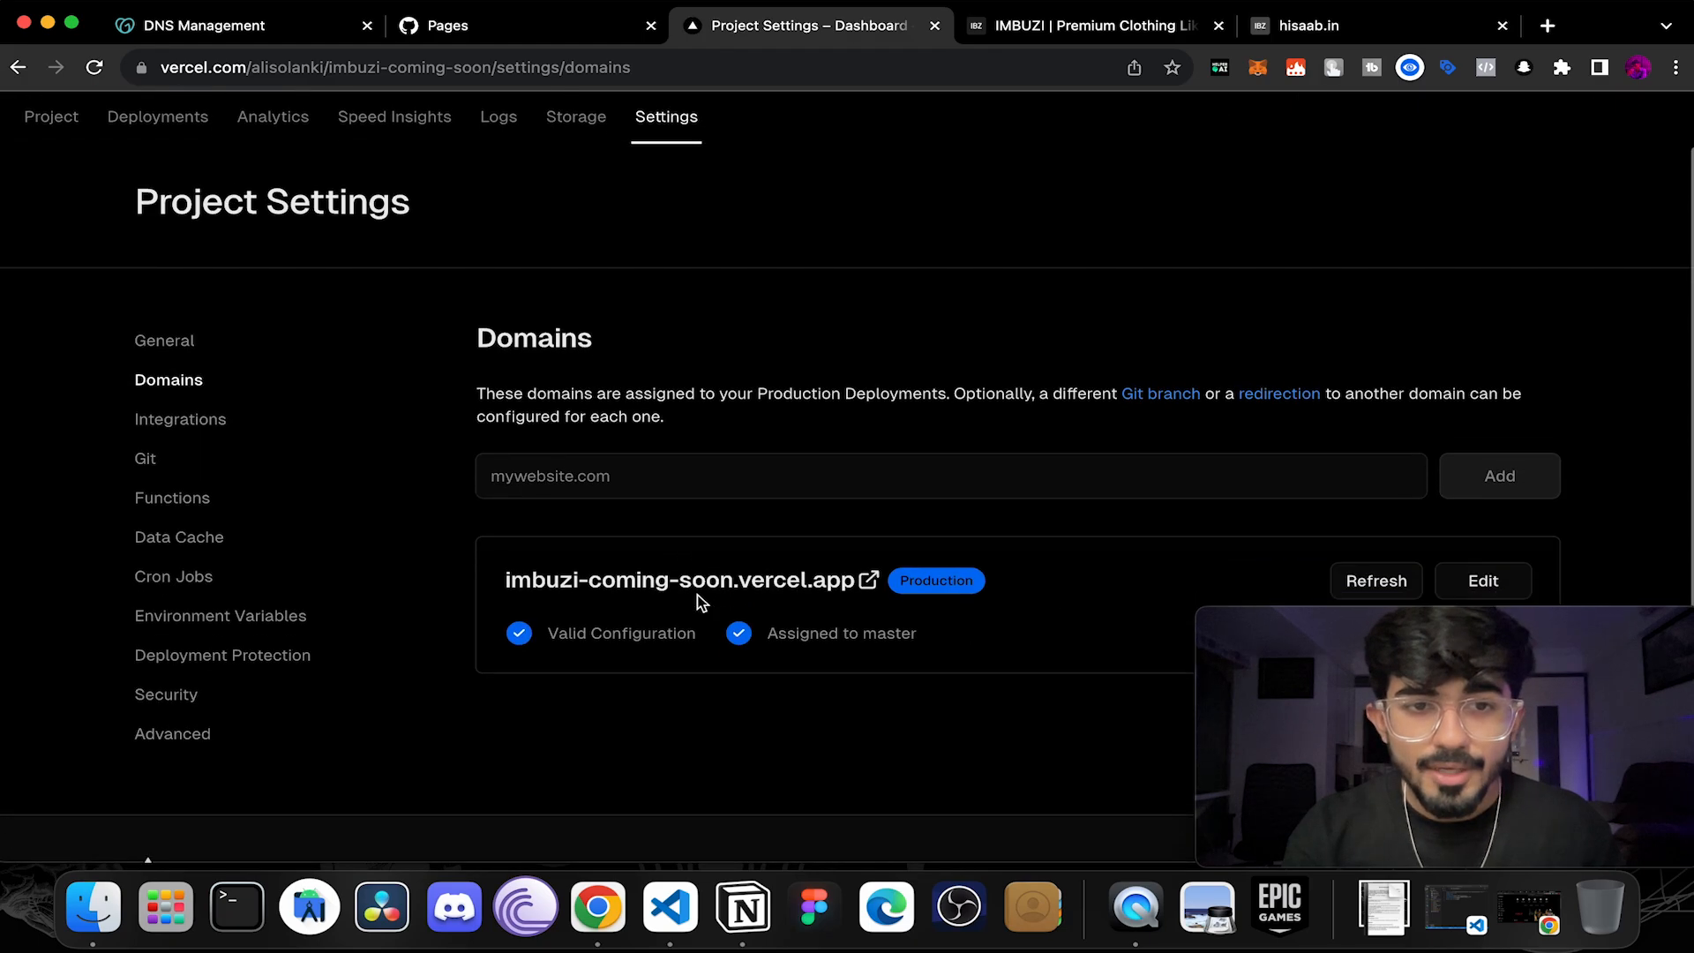
scroll(698, 595, "down", 1)
left_click(689, 470)
type("hisaab.in")
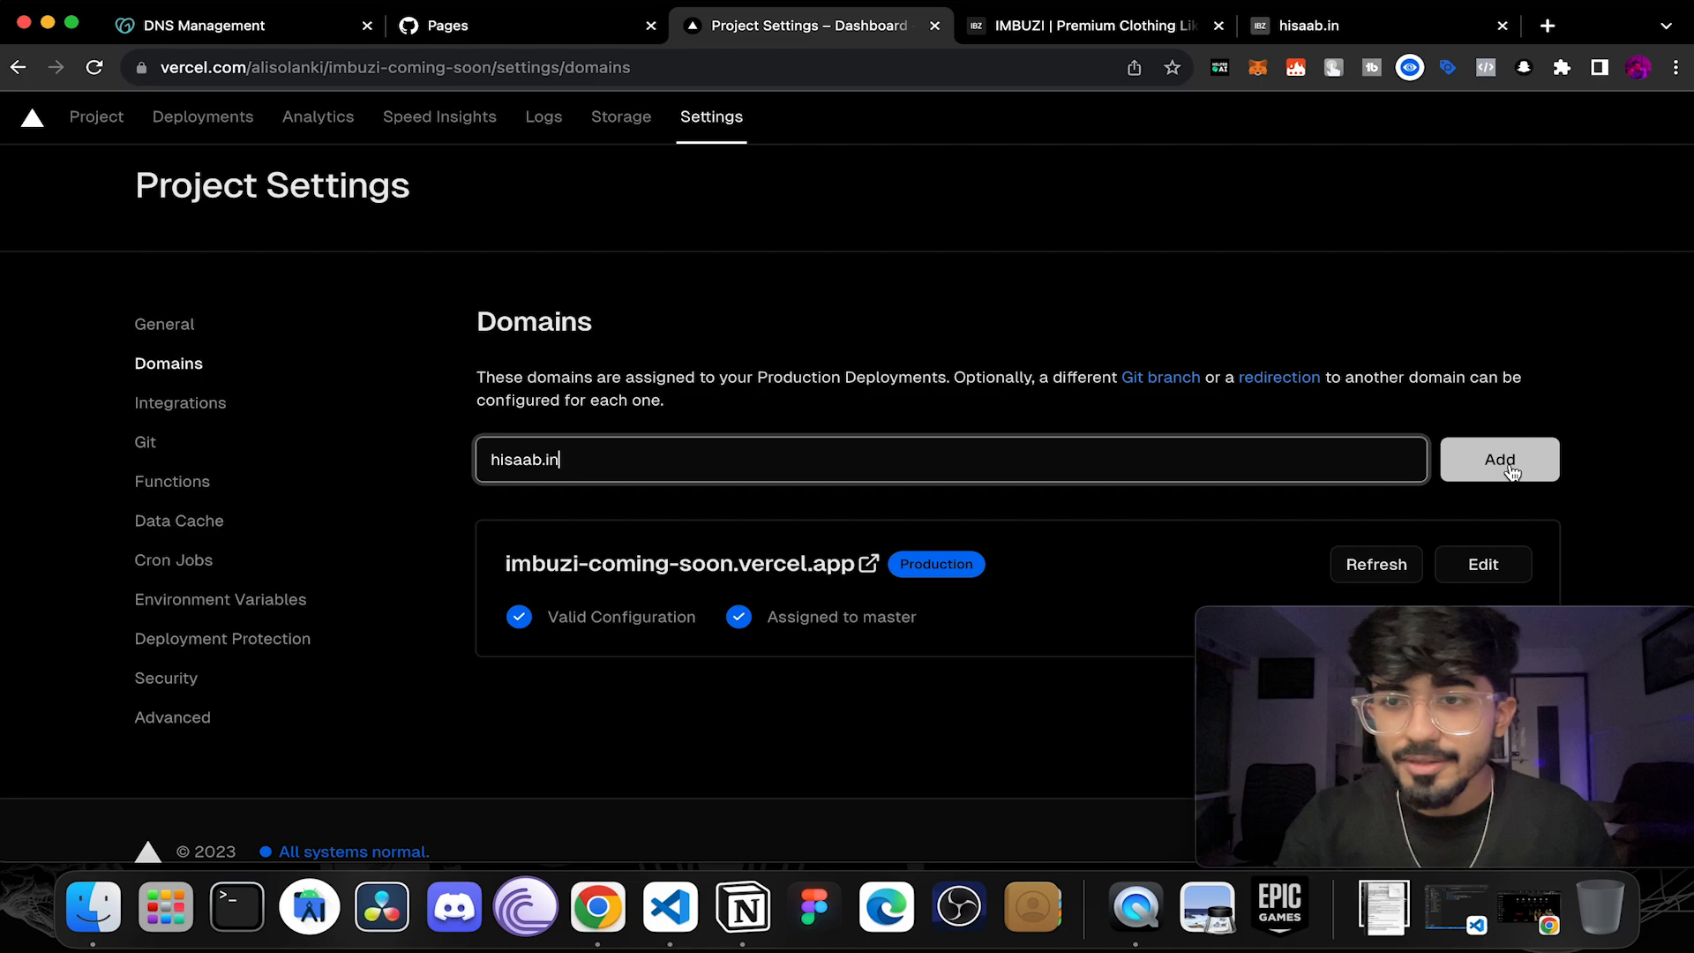
left_click(1500, 458)
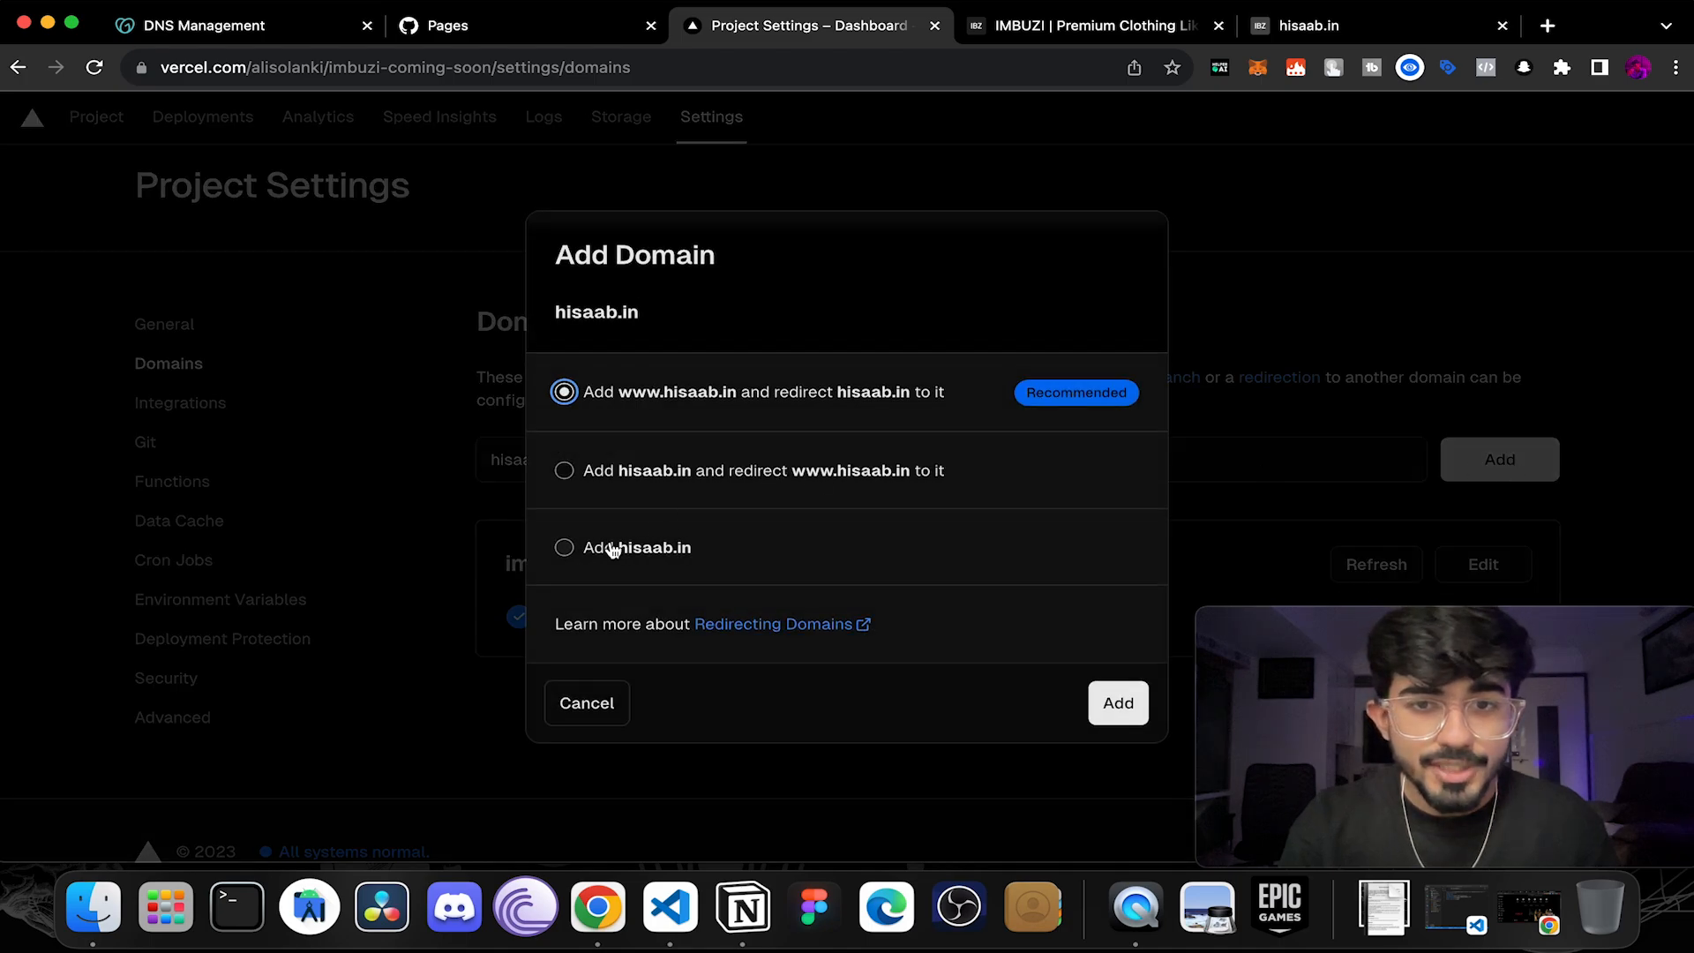
left_click(1119, 703)
scroll(742, 489, "down", 1)
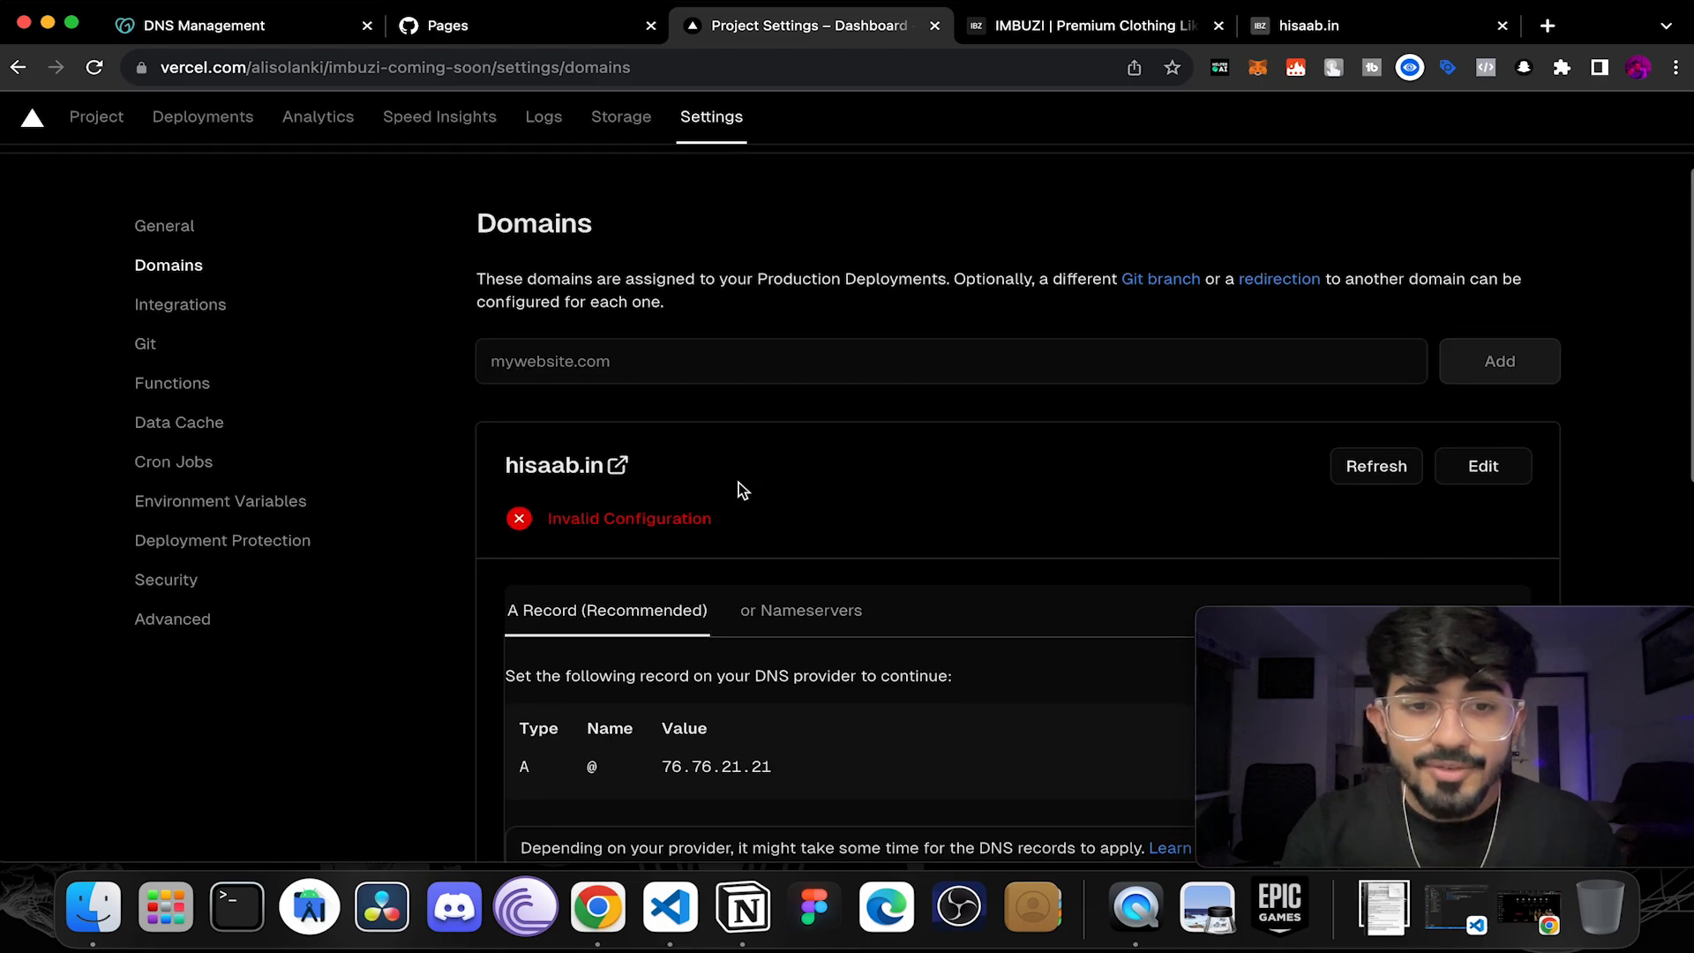
Step: Review the required A record (@ → 76.76.21.21) and www CNAME values for hisaab.in
left_click_drag(775, 638, 507, 635)
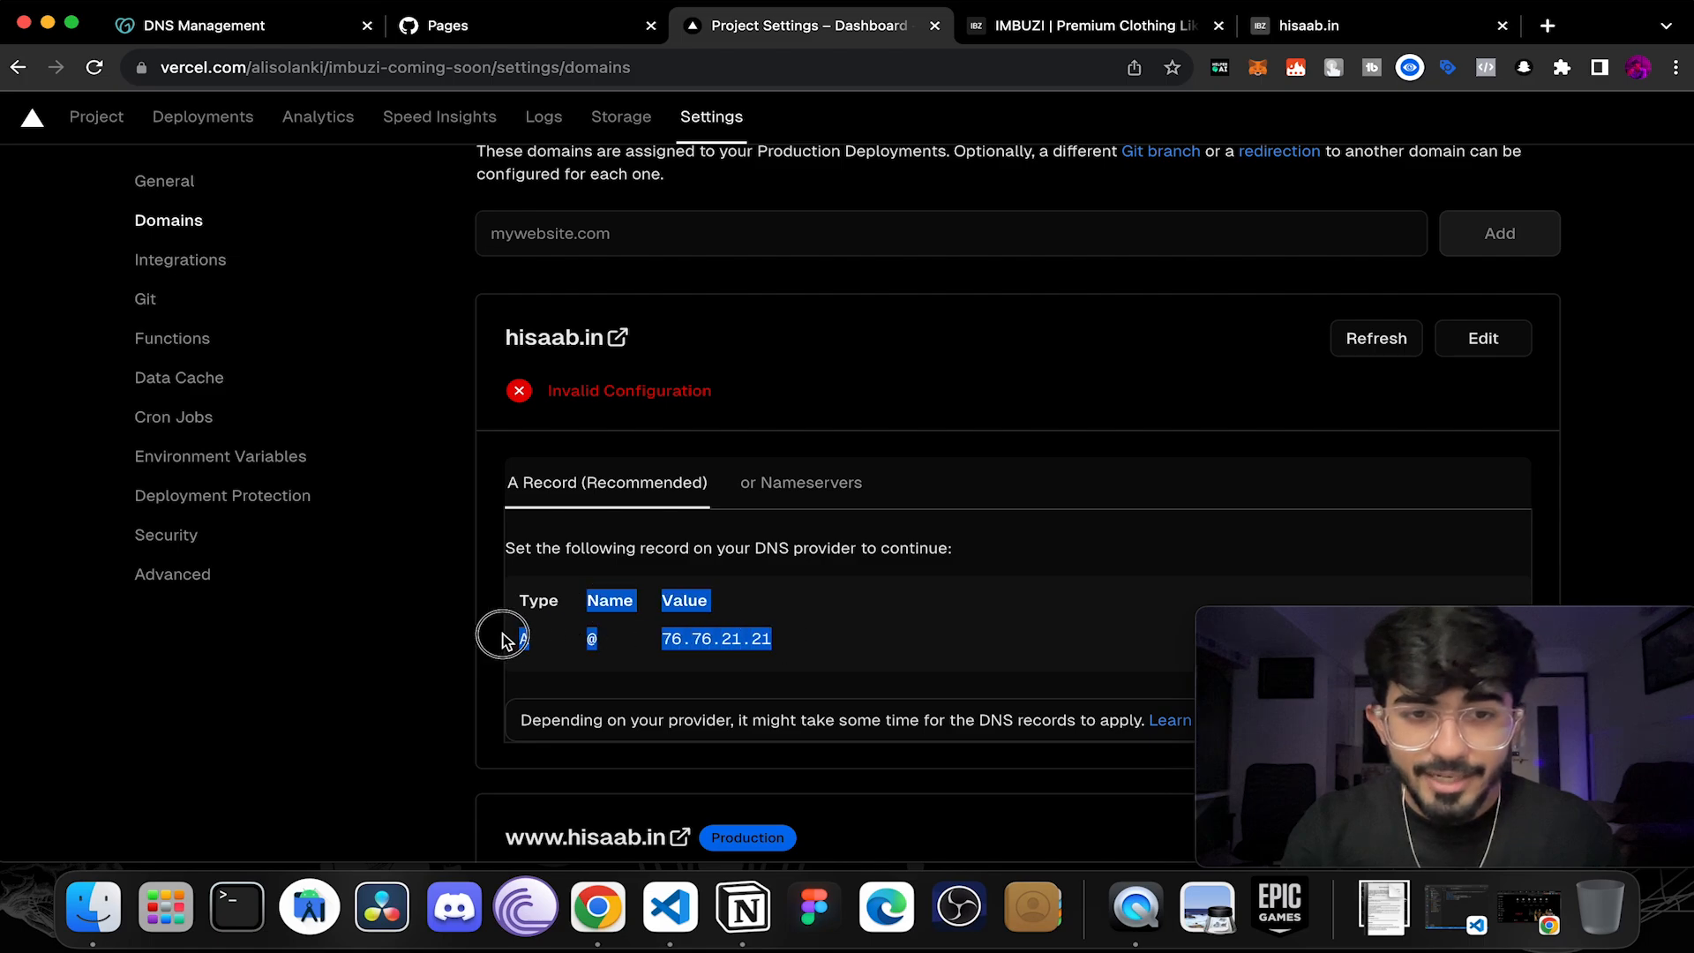
left_click(852, 652)
left_click_drag(854, 652, 520, 633)
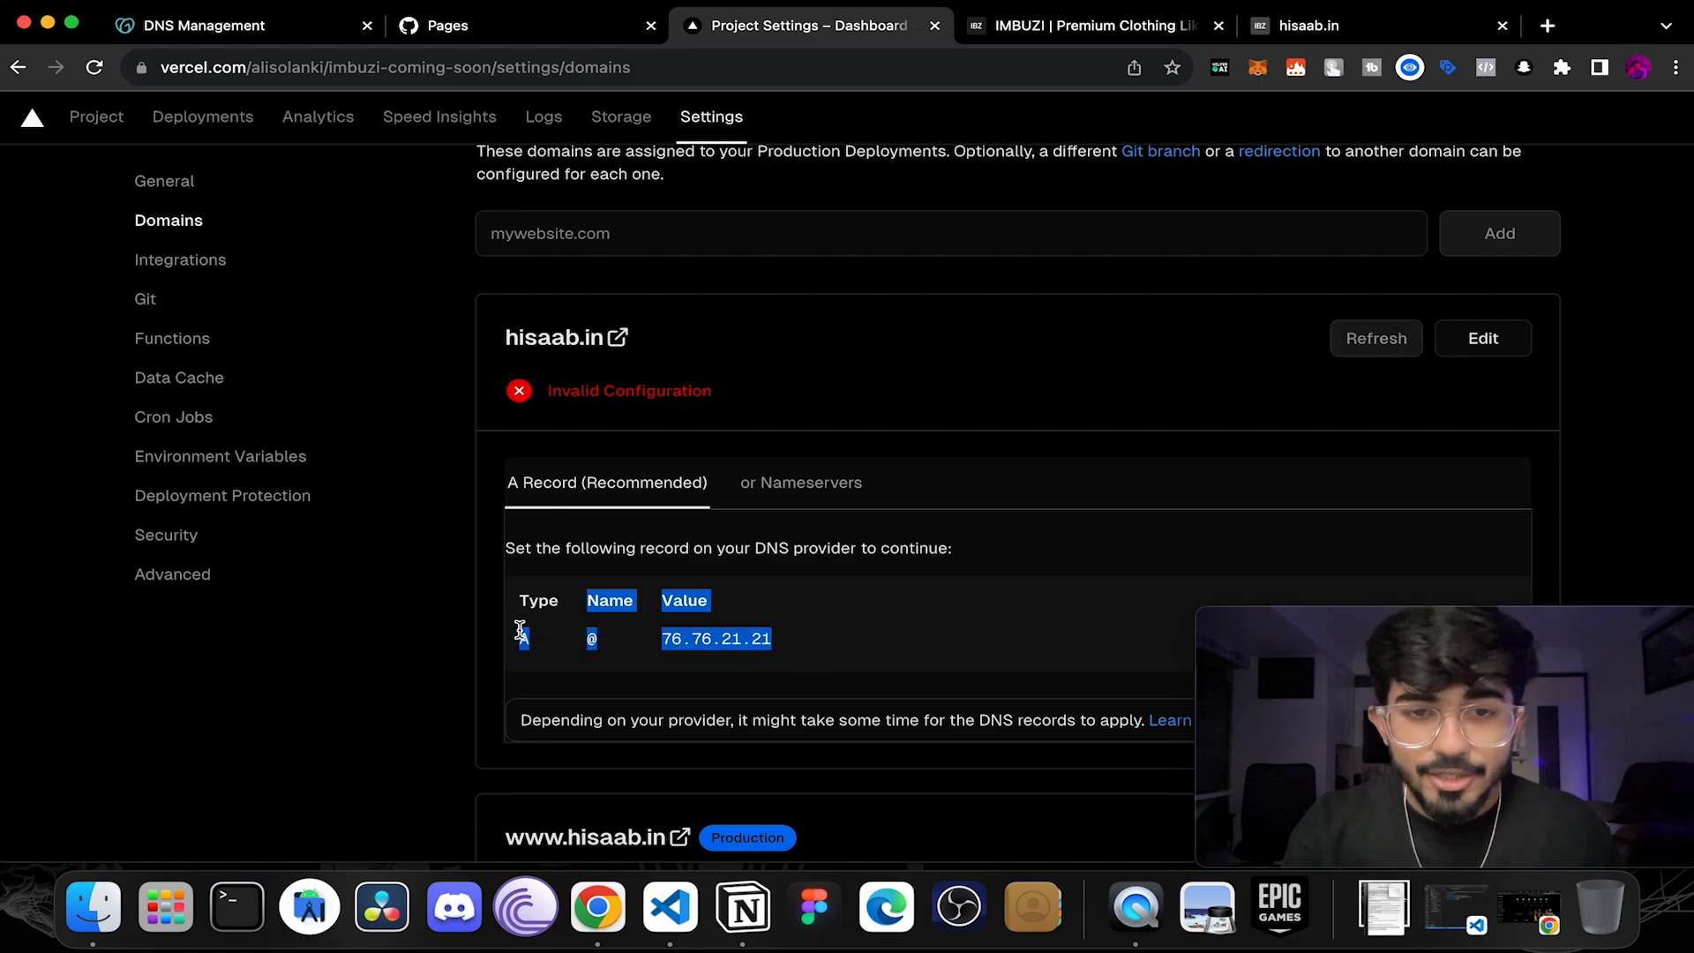
scroll(520, 634, "down", 3)
scroll(521, 633, "down", 2)
scroll(521, 633, "down", 3)
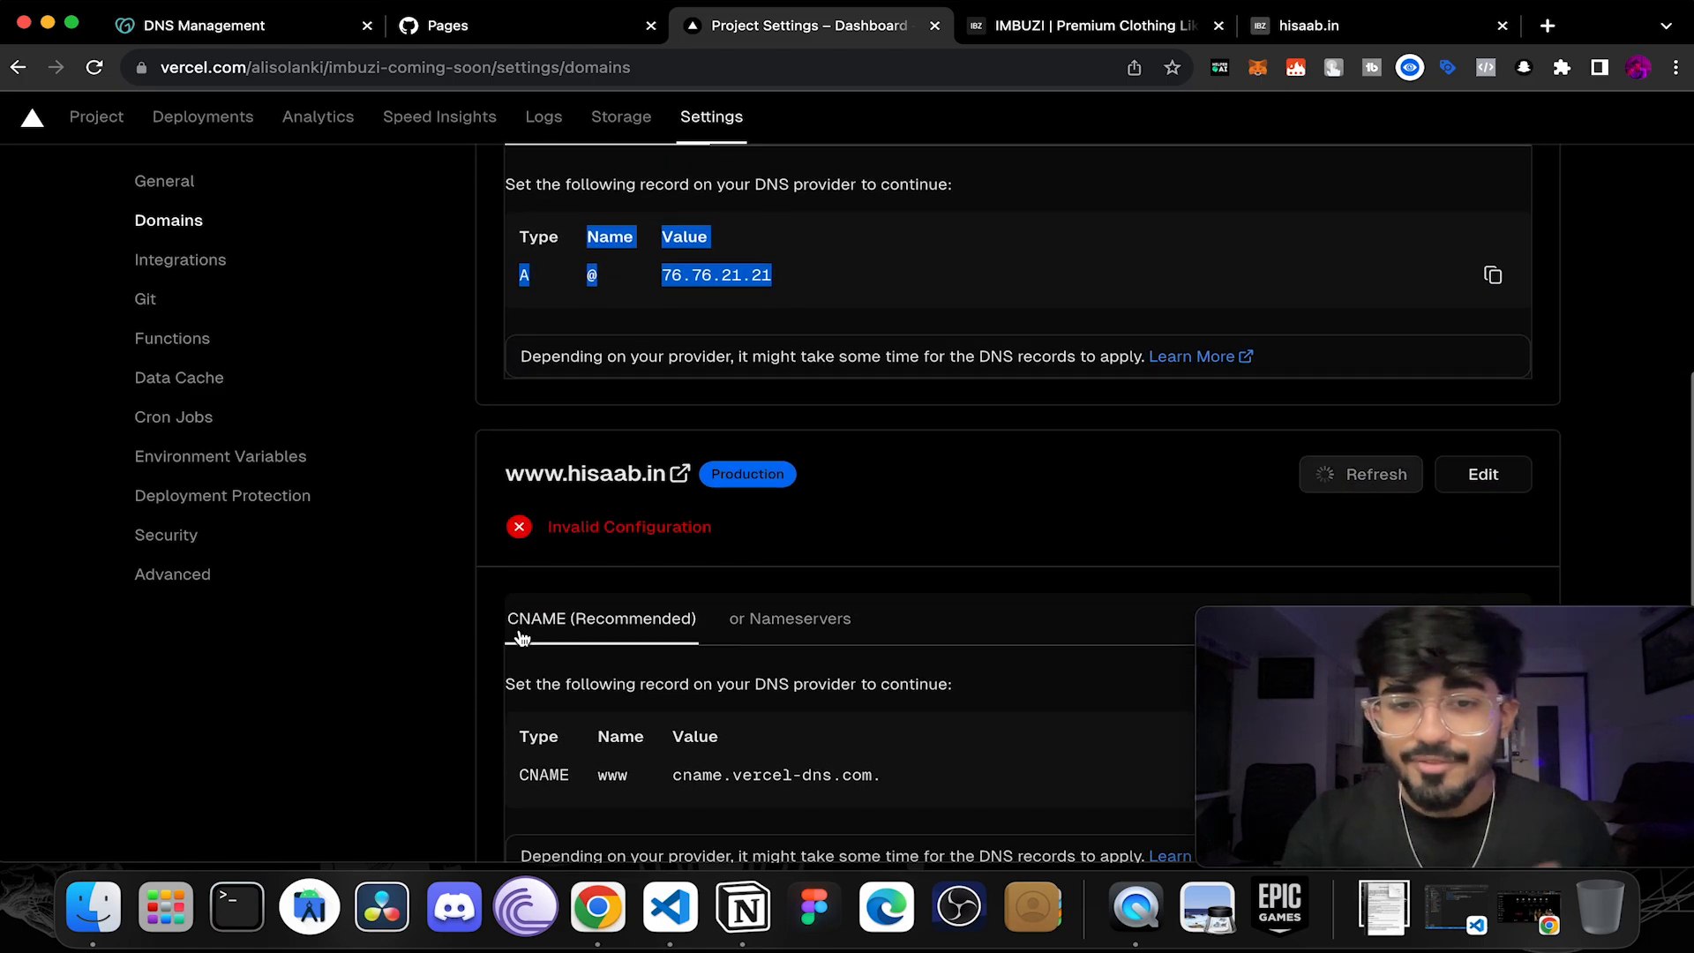
scroll(521, 636, "up", 2)
scroll(521, 636, "up", 3)
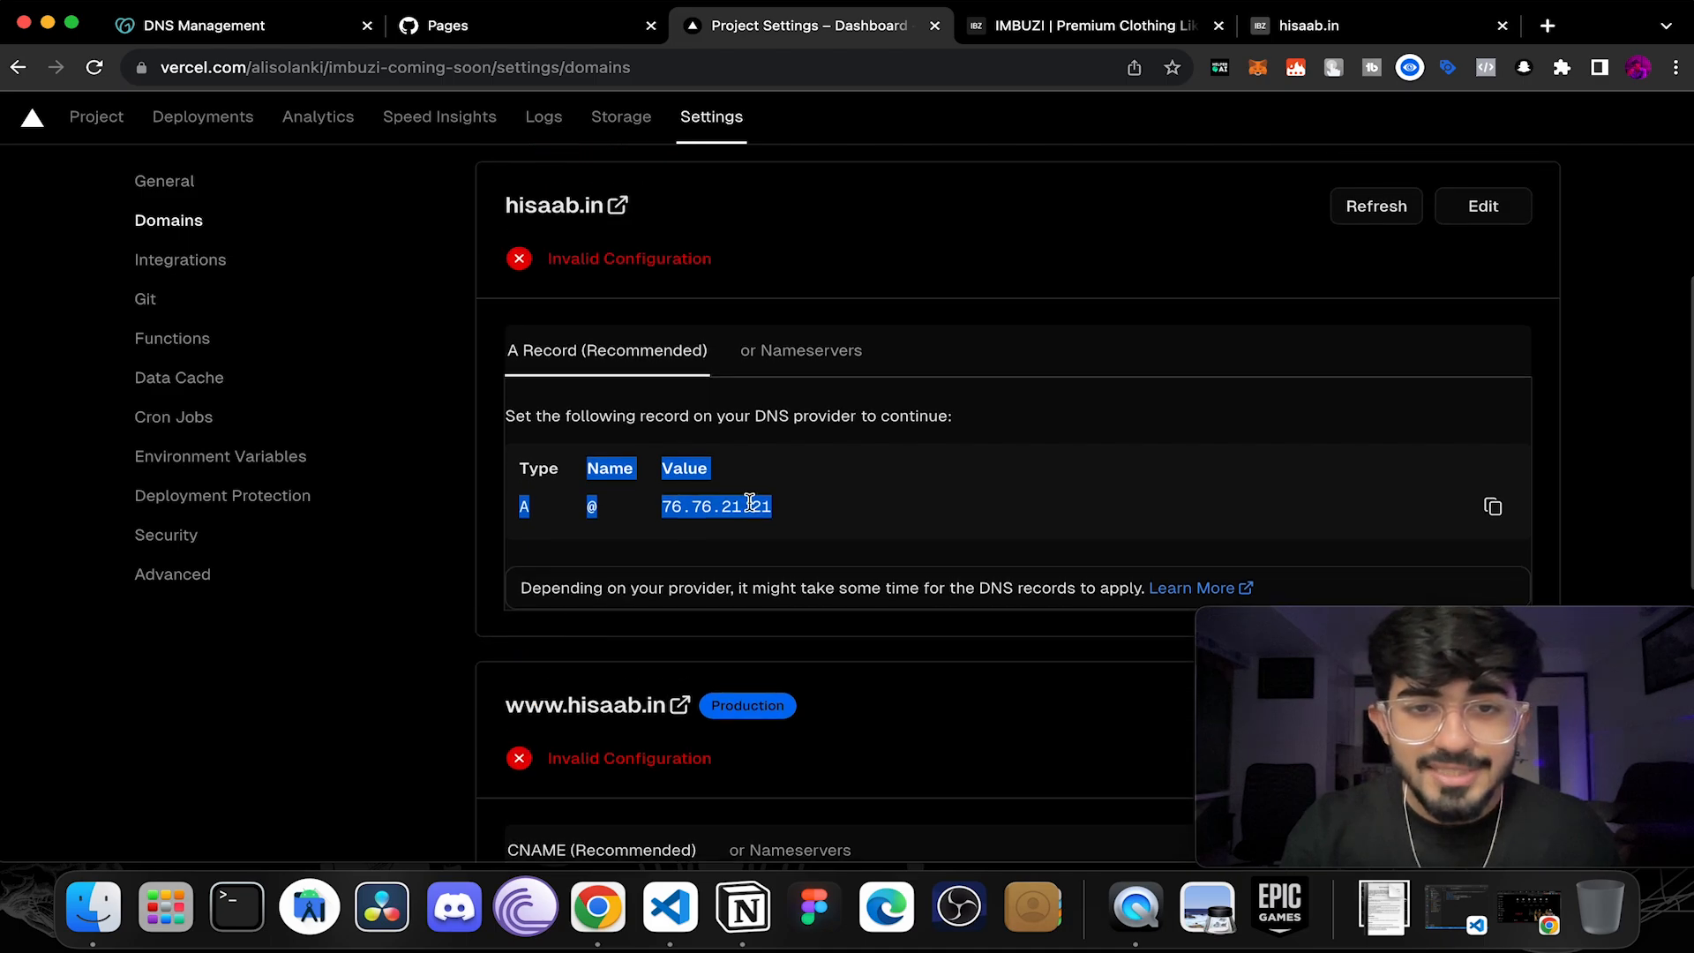
left_click(798, 493)
scroll(798, 493, "up", 3)
scroll(797, 493, "down", 3)
scroll(798, 492, "down", 3)
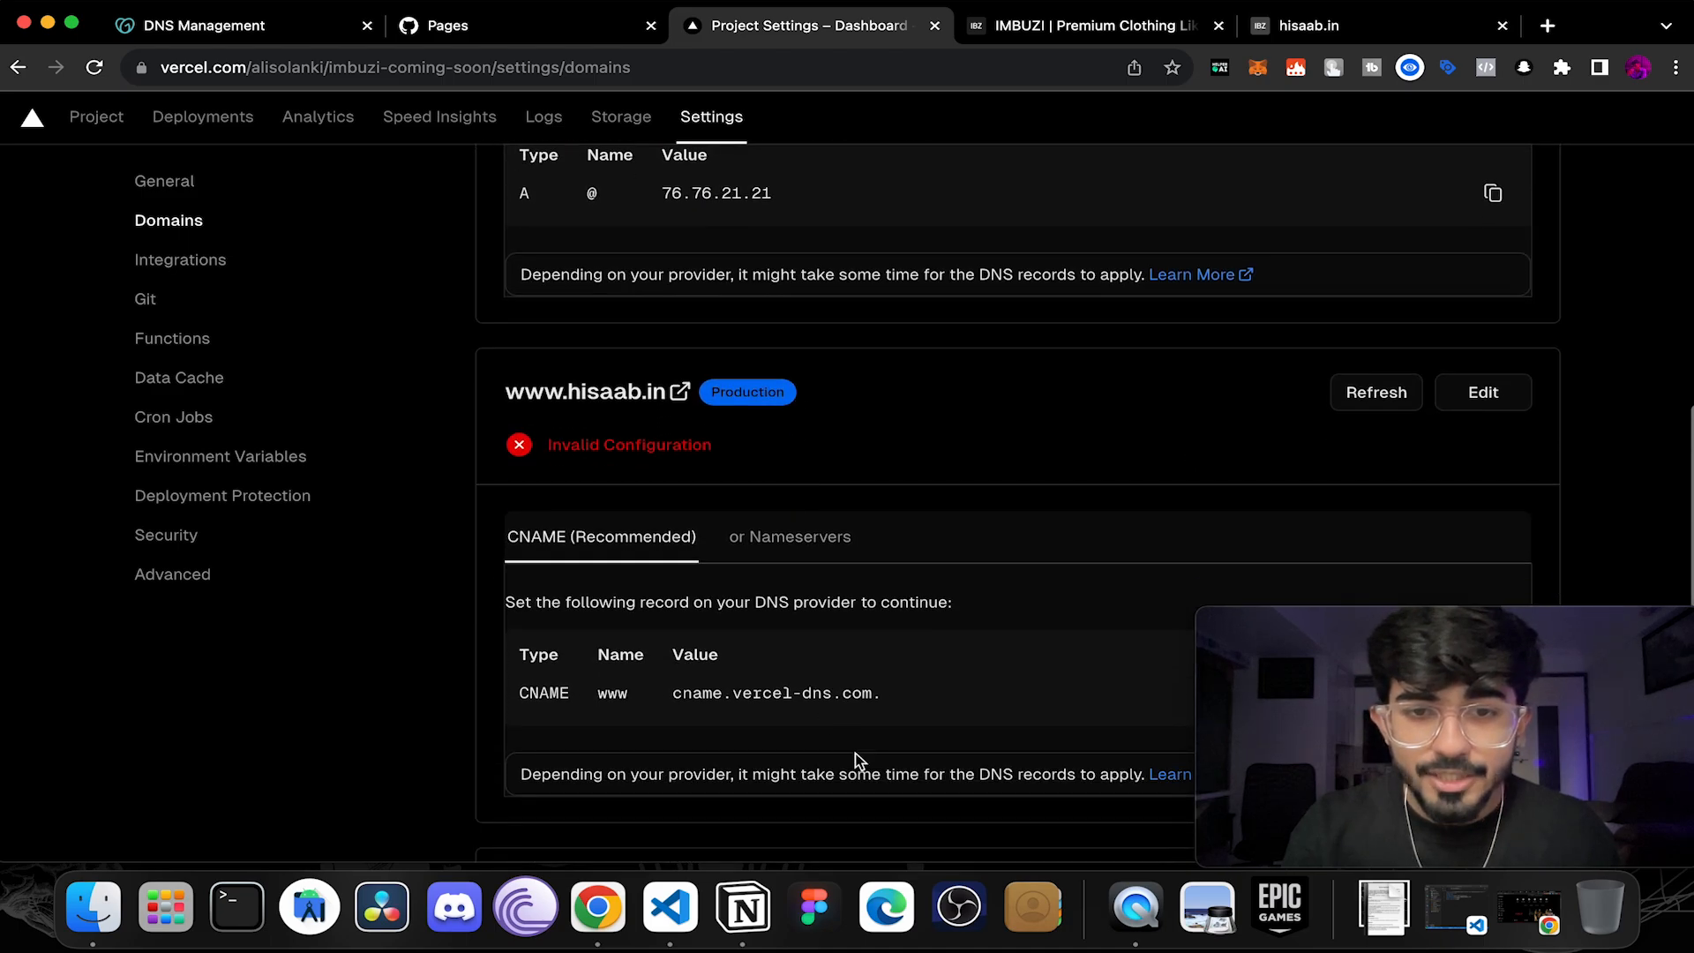
scroll(888, 560, "up", 1)
scroll(888, 559, "up", 1)
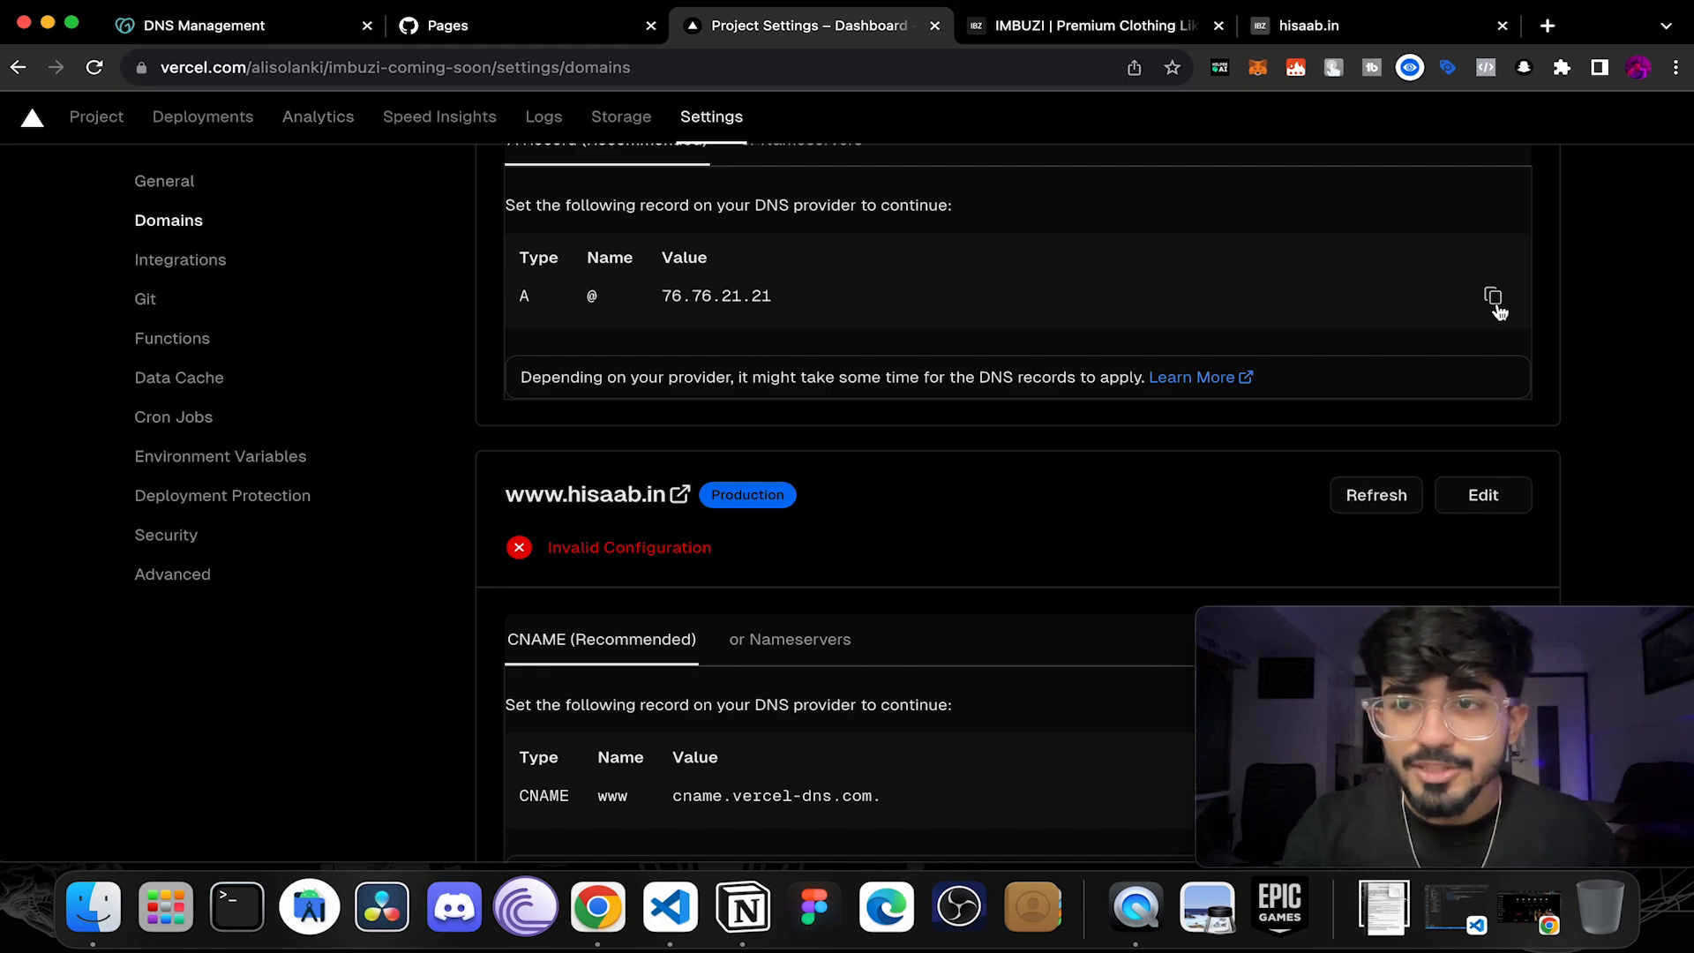
Step: In GoDaddy, save a new A record for @ pointing to 76.76.21.21
left_click(205, 26)
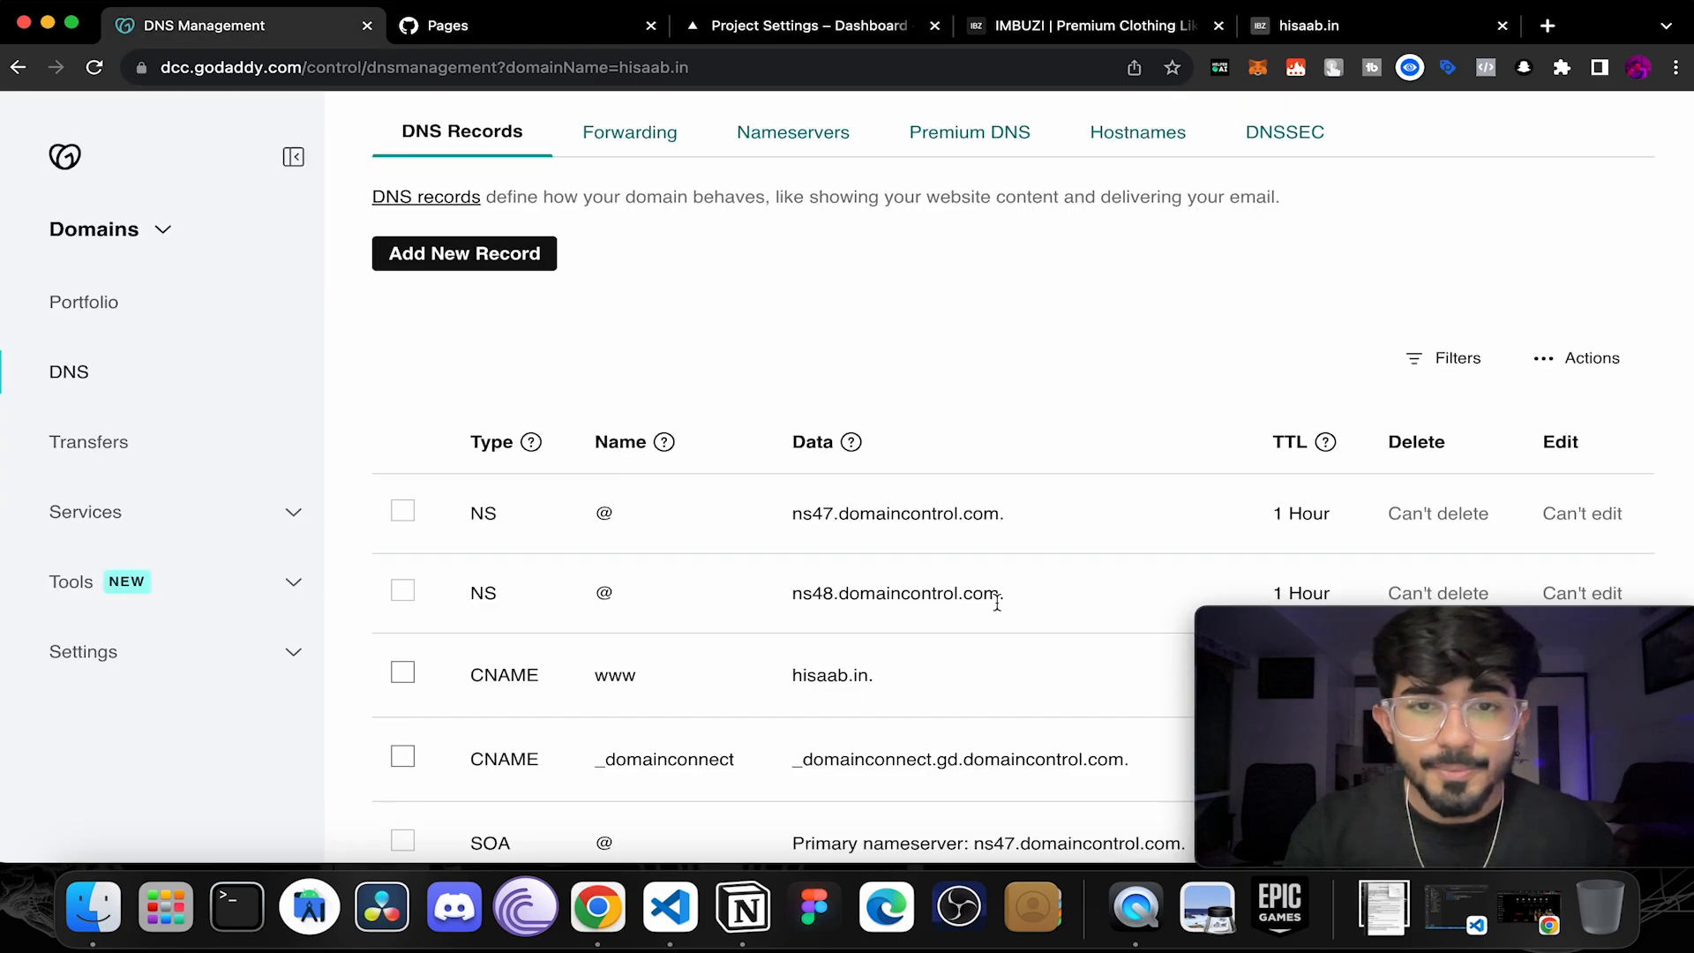
left_click(464, 253)
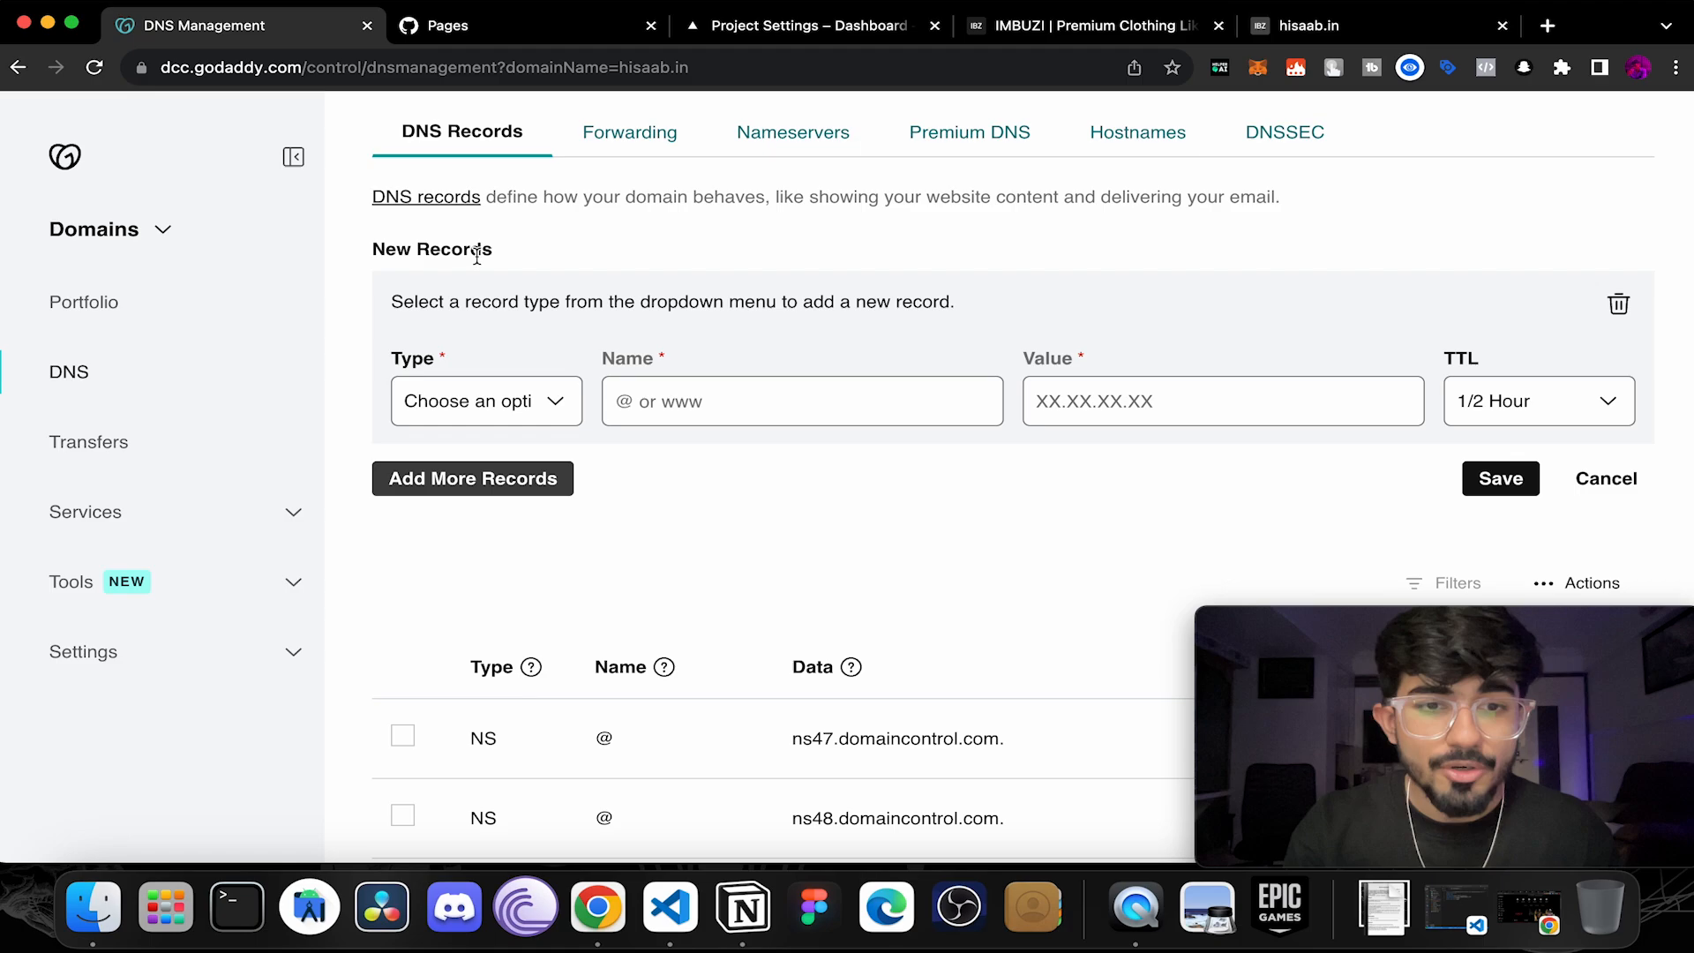
left_click(496, 395)
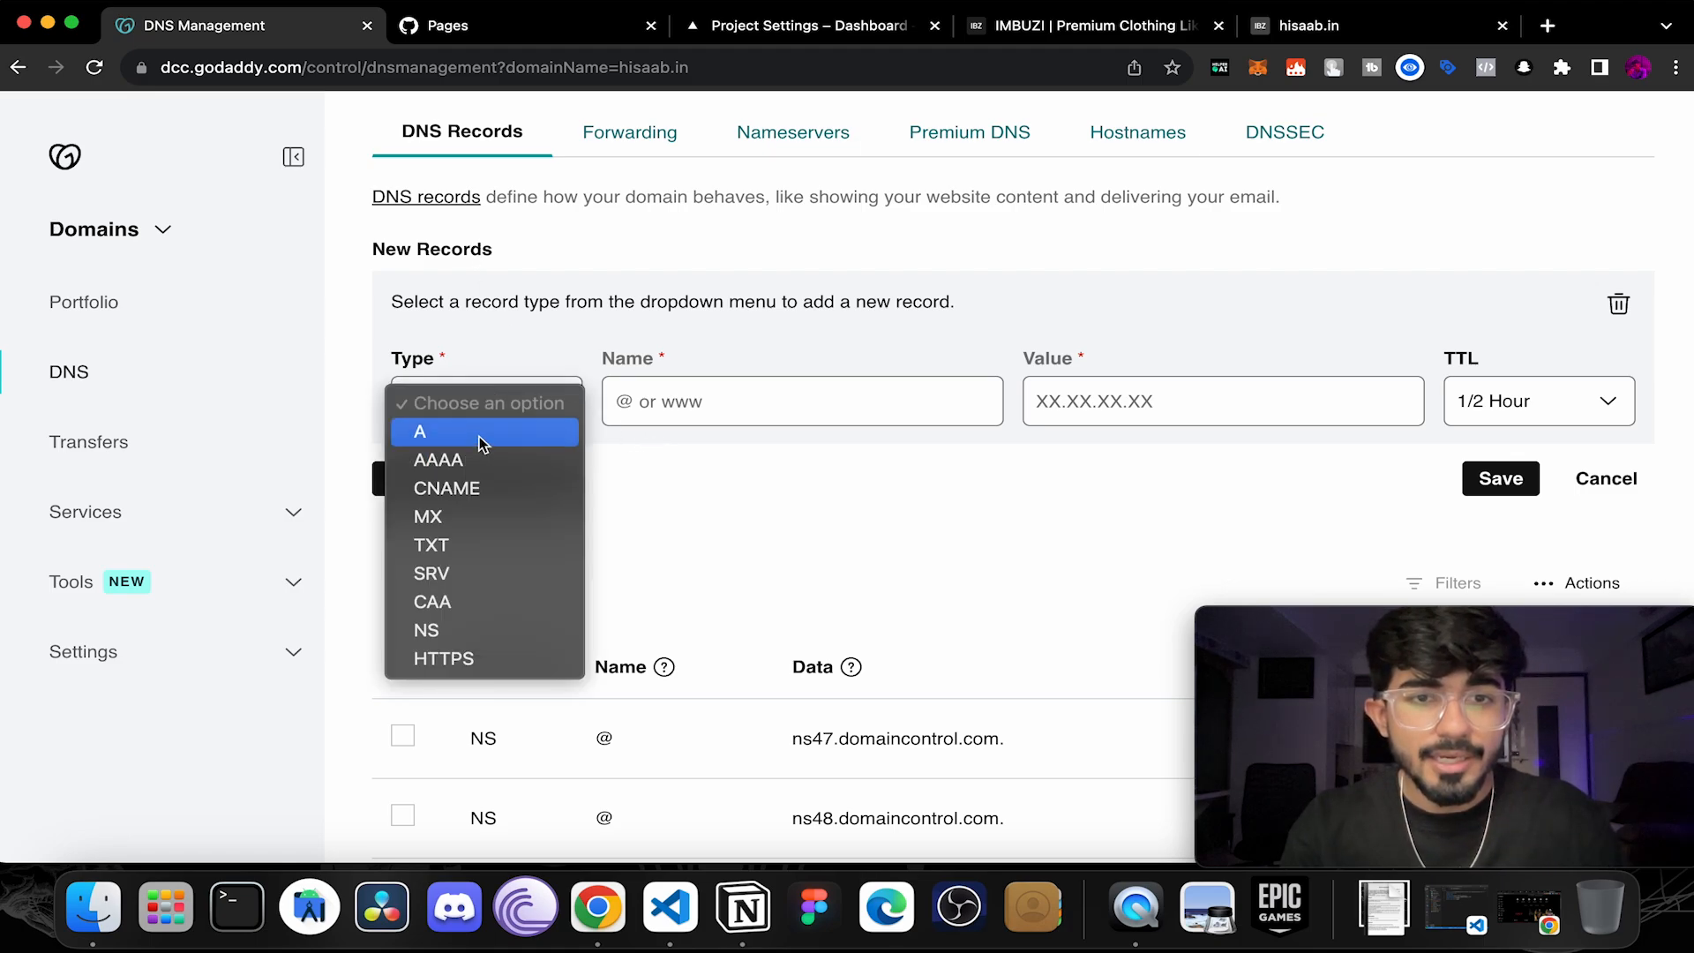
left_click(477, 431)
type("76.76.21.21")
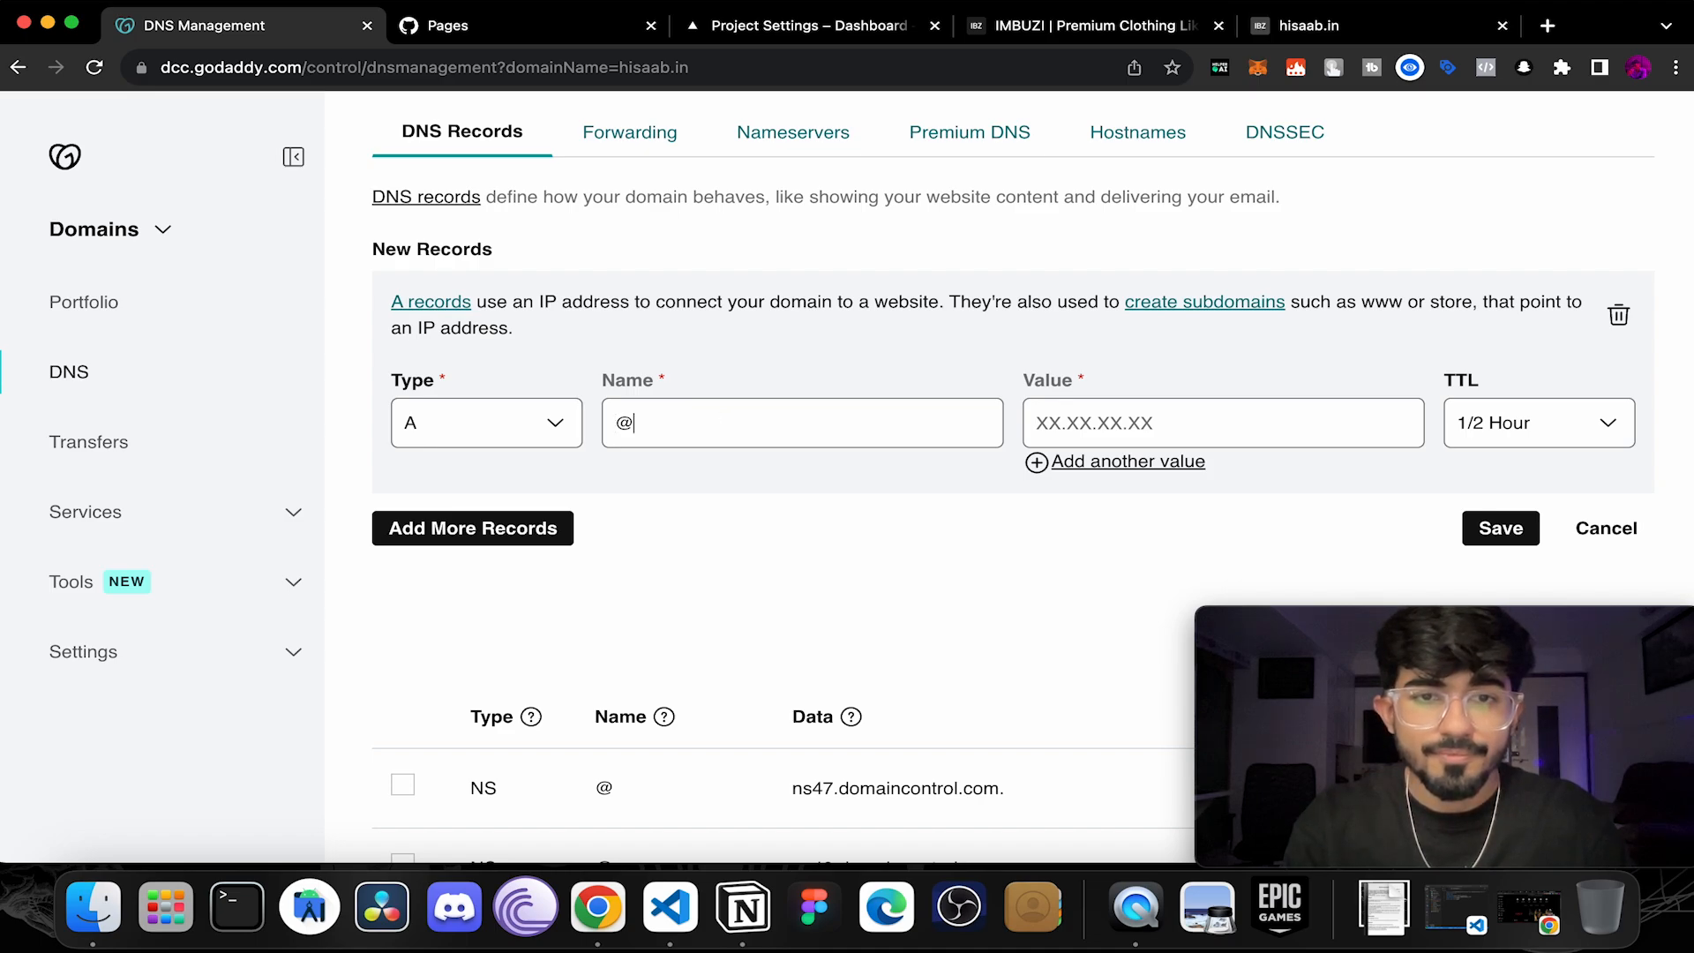
left_click(1506, 527)
left_click(794, 26)
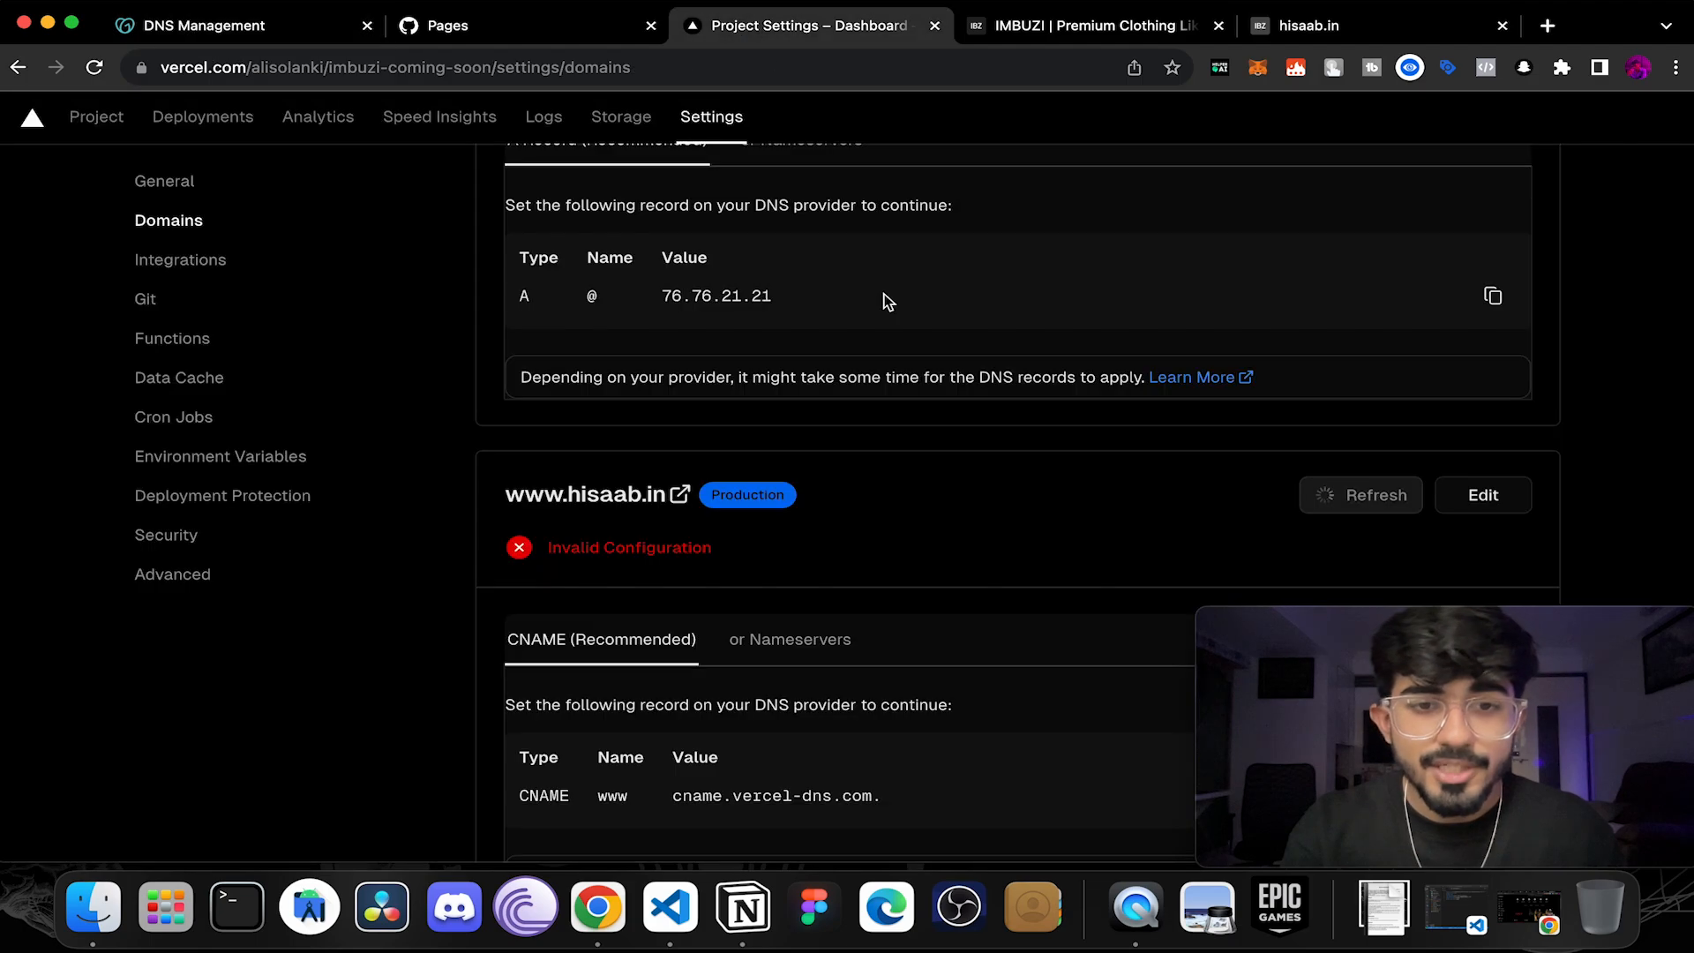
scroll(888, 303, "down", 3)
scroll(1177, 625, "down", 1)
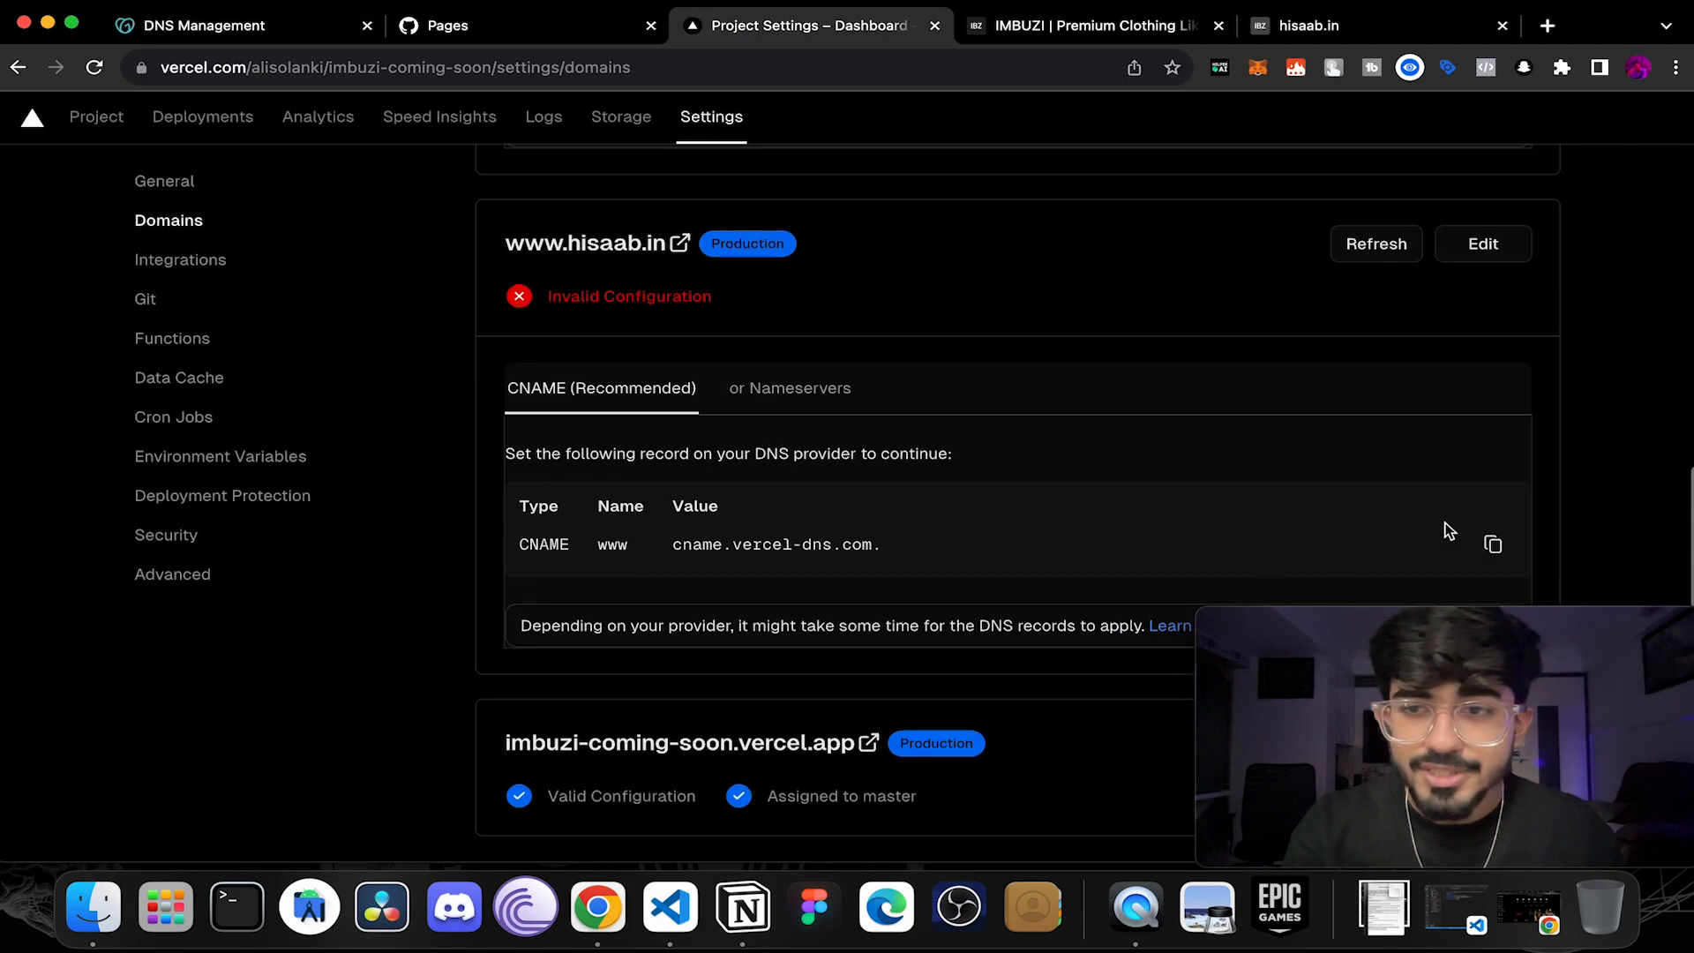
left_click(185, 26)
scroll(879, 676, "down", 1)
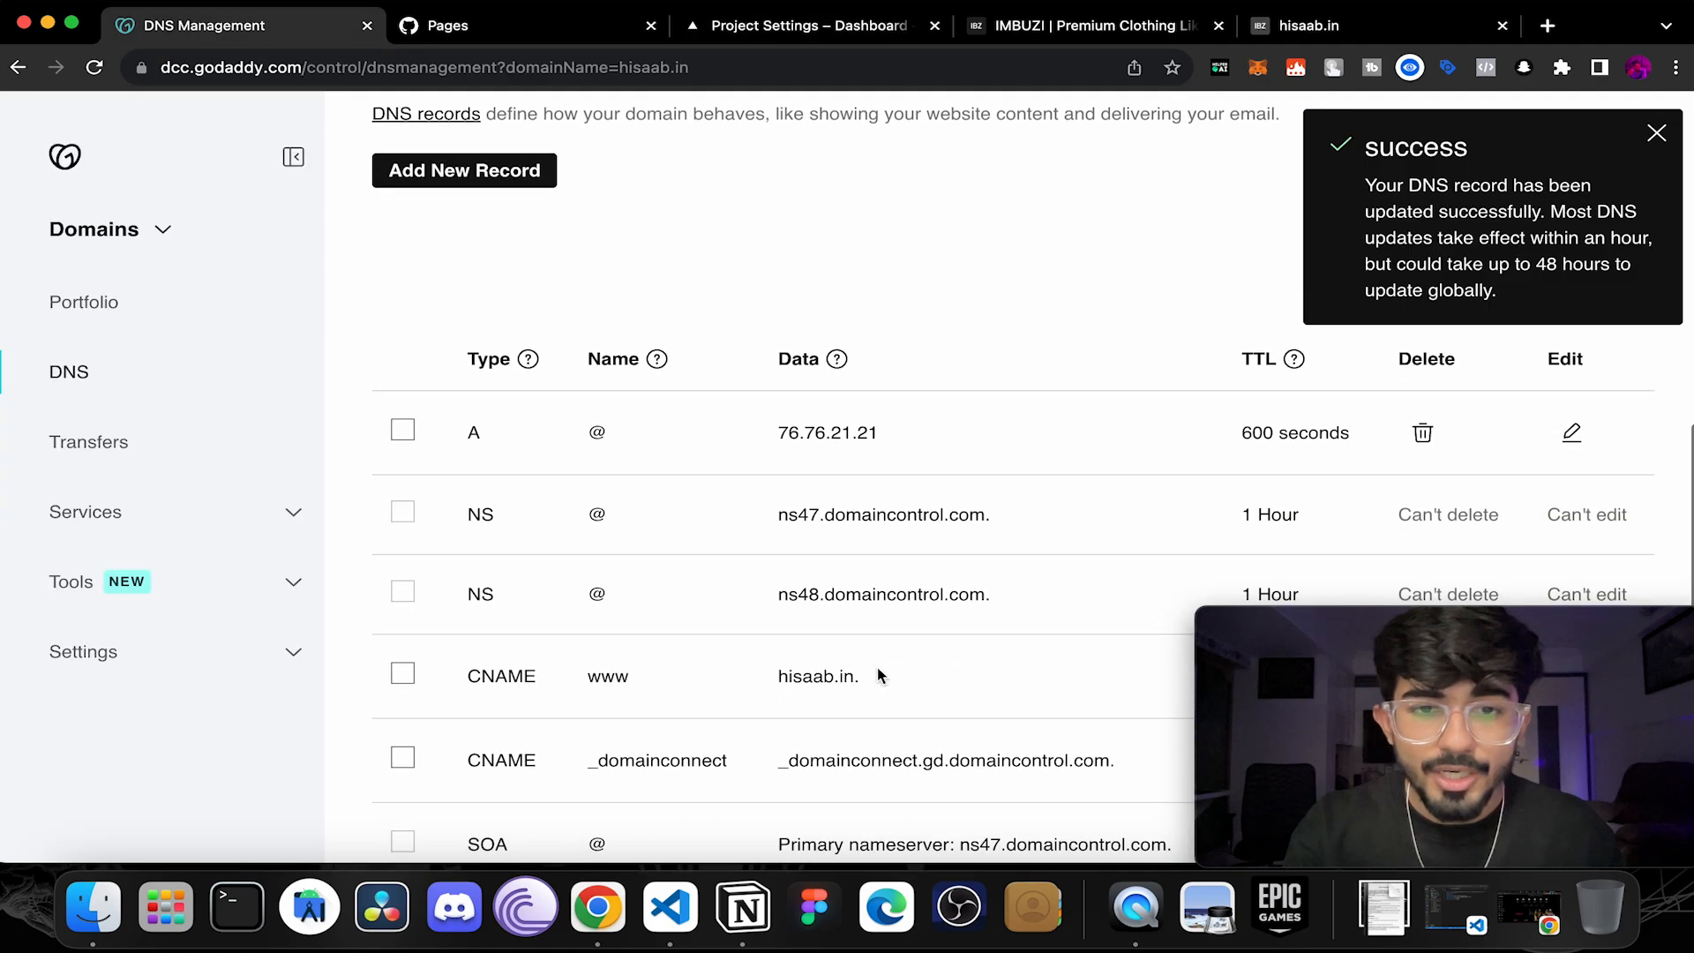
scroll(879, 676, "down", 1)
left_click_drag(1500, 622, 1504, 241)
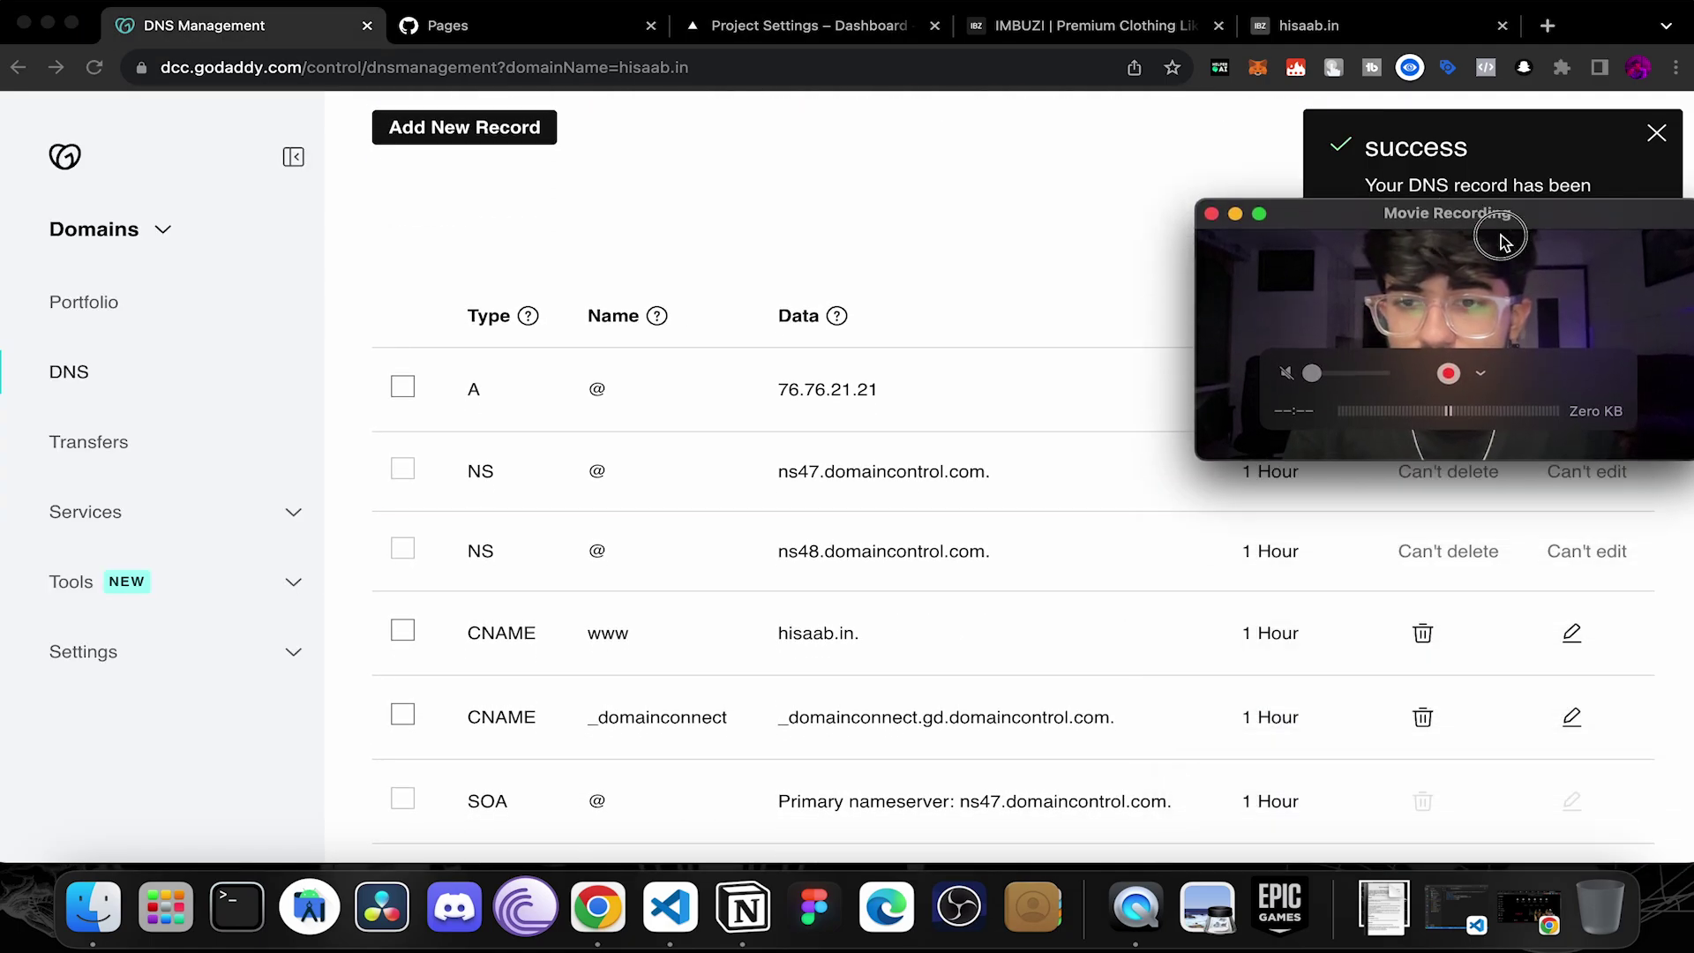
Step: Change the www CNAME value from hisaab.in to cname.vercel-dns.com. and save
left_click(1573, 641)
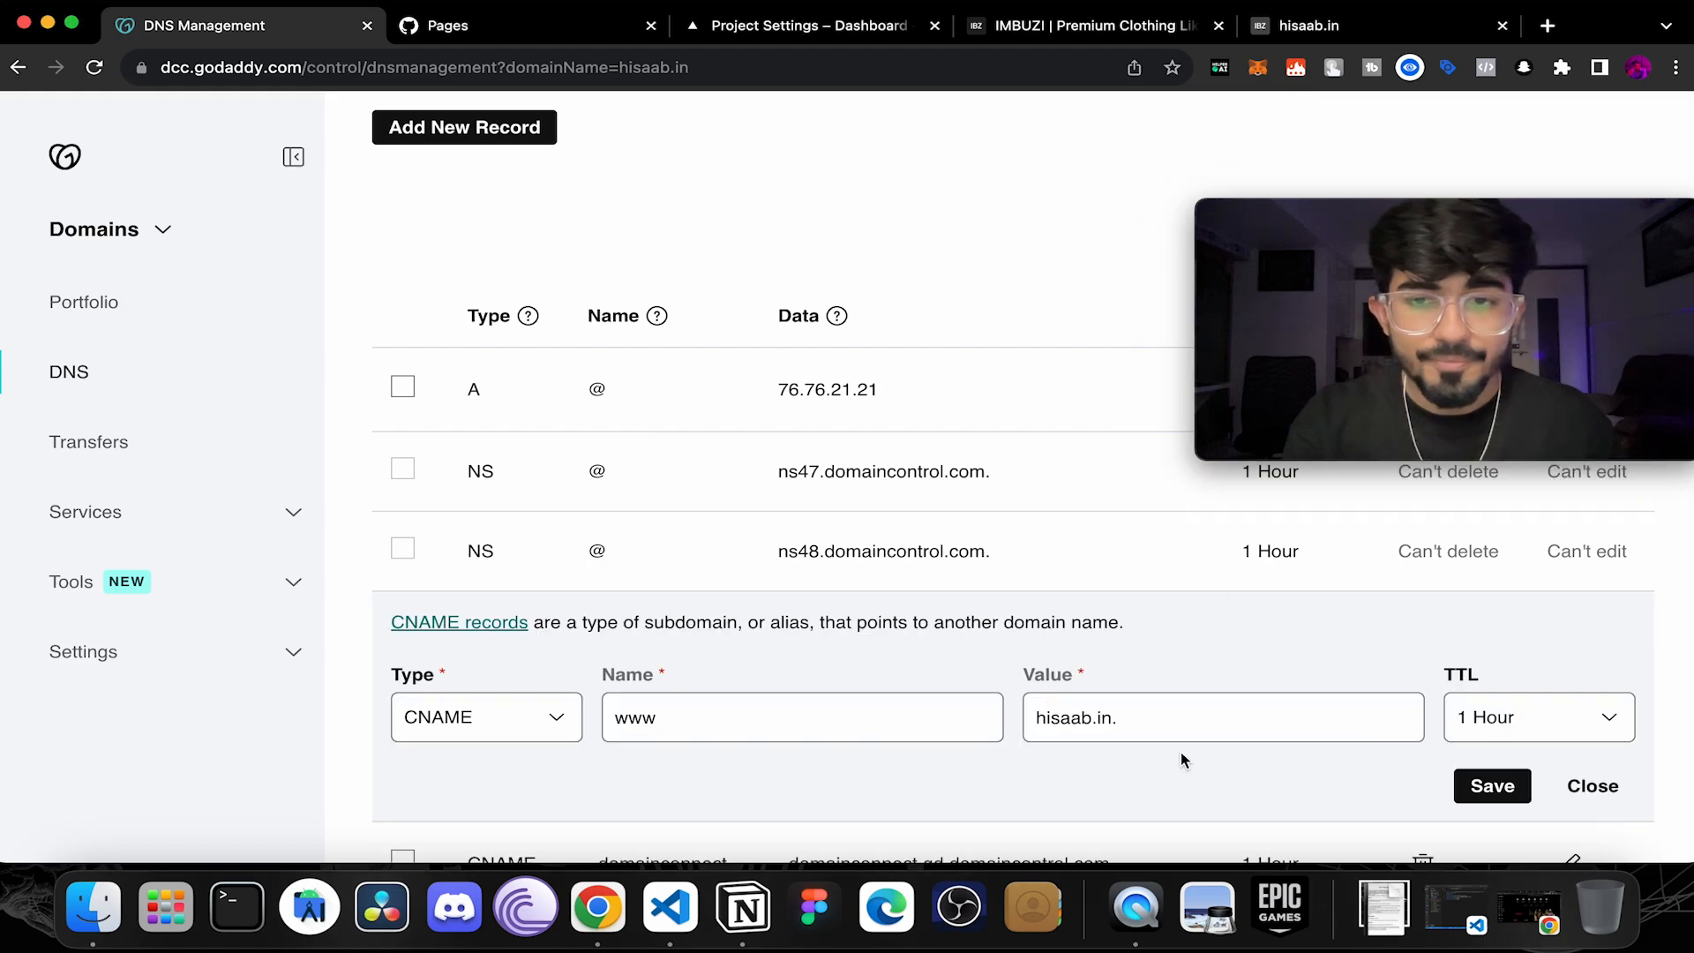
triple_click(1182, 717)
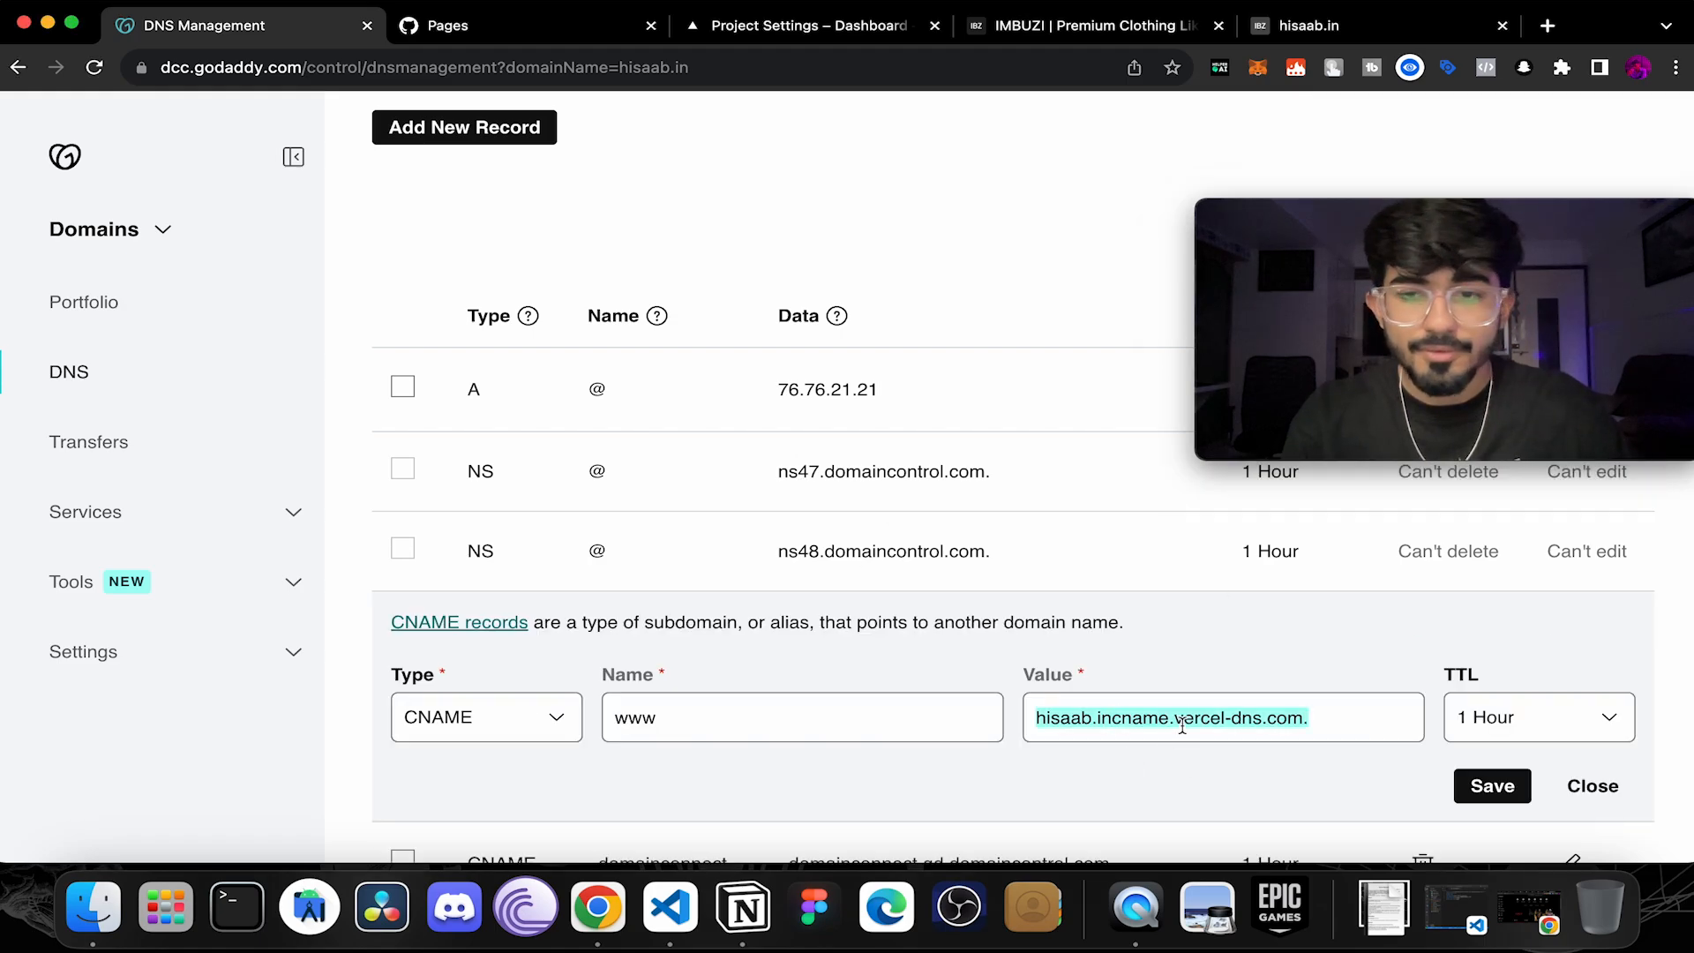
type("cname.vercel-dns.com.")
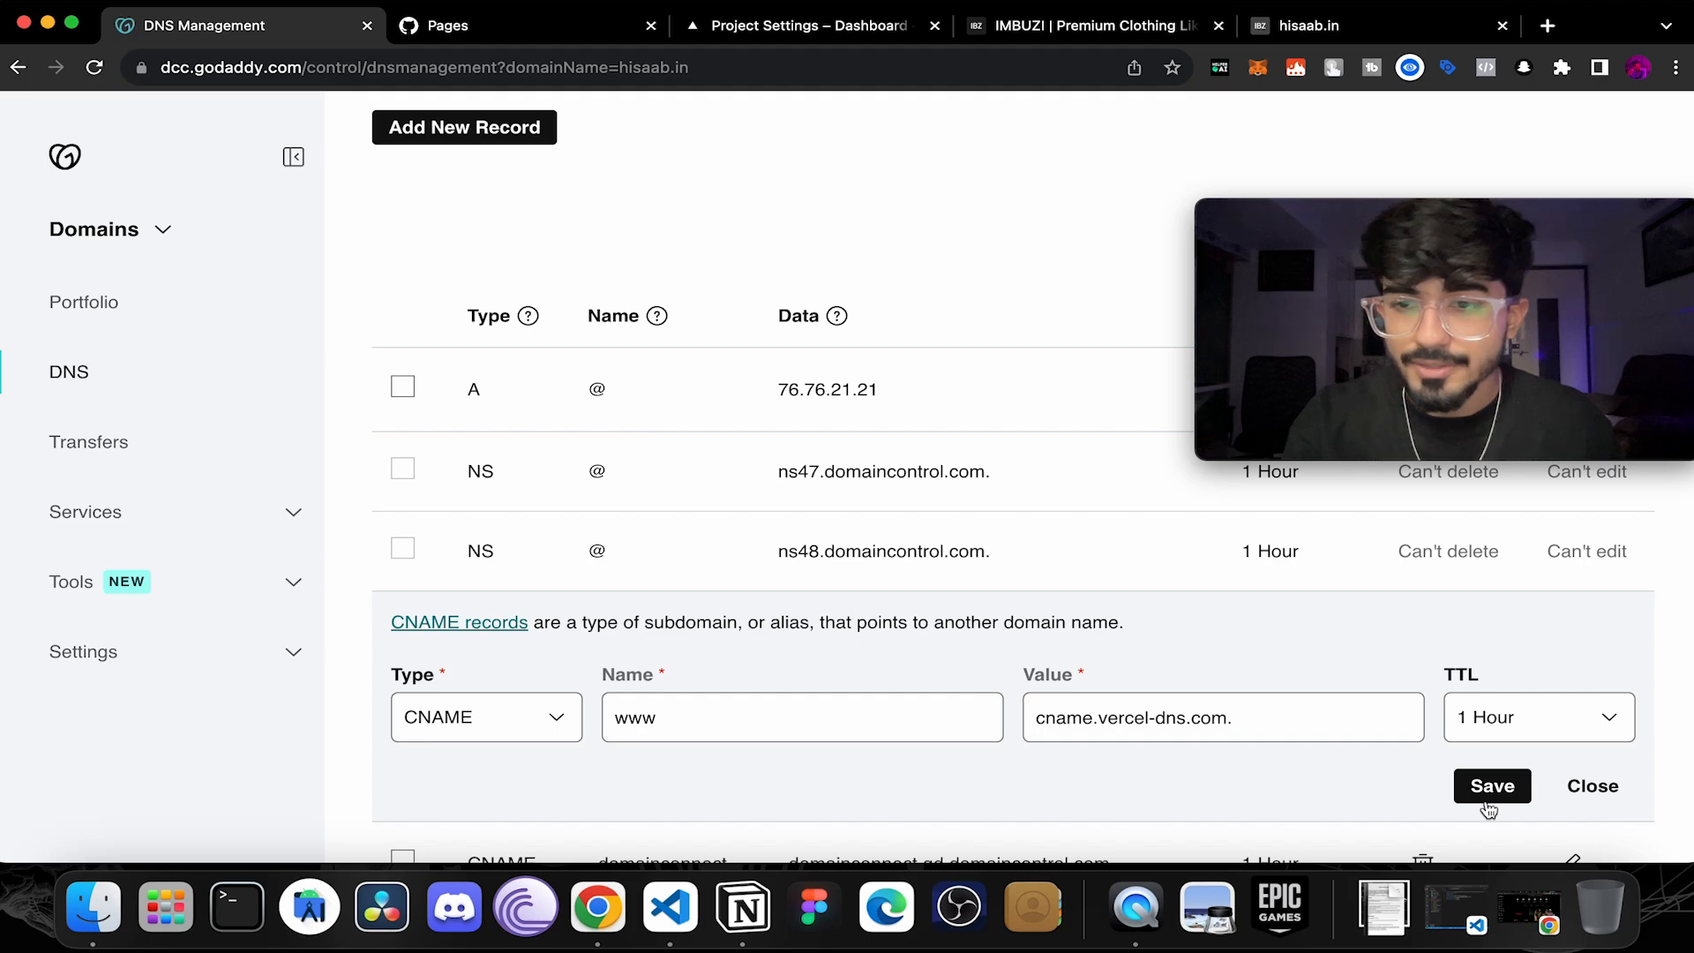
left_click(1492, 787)
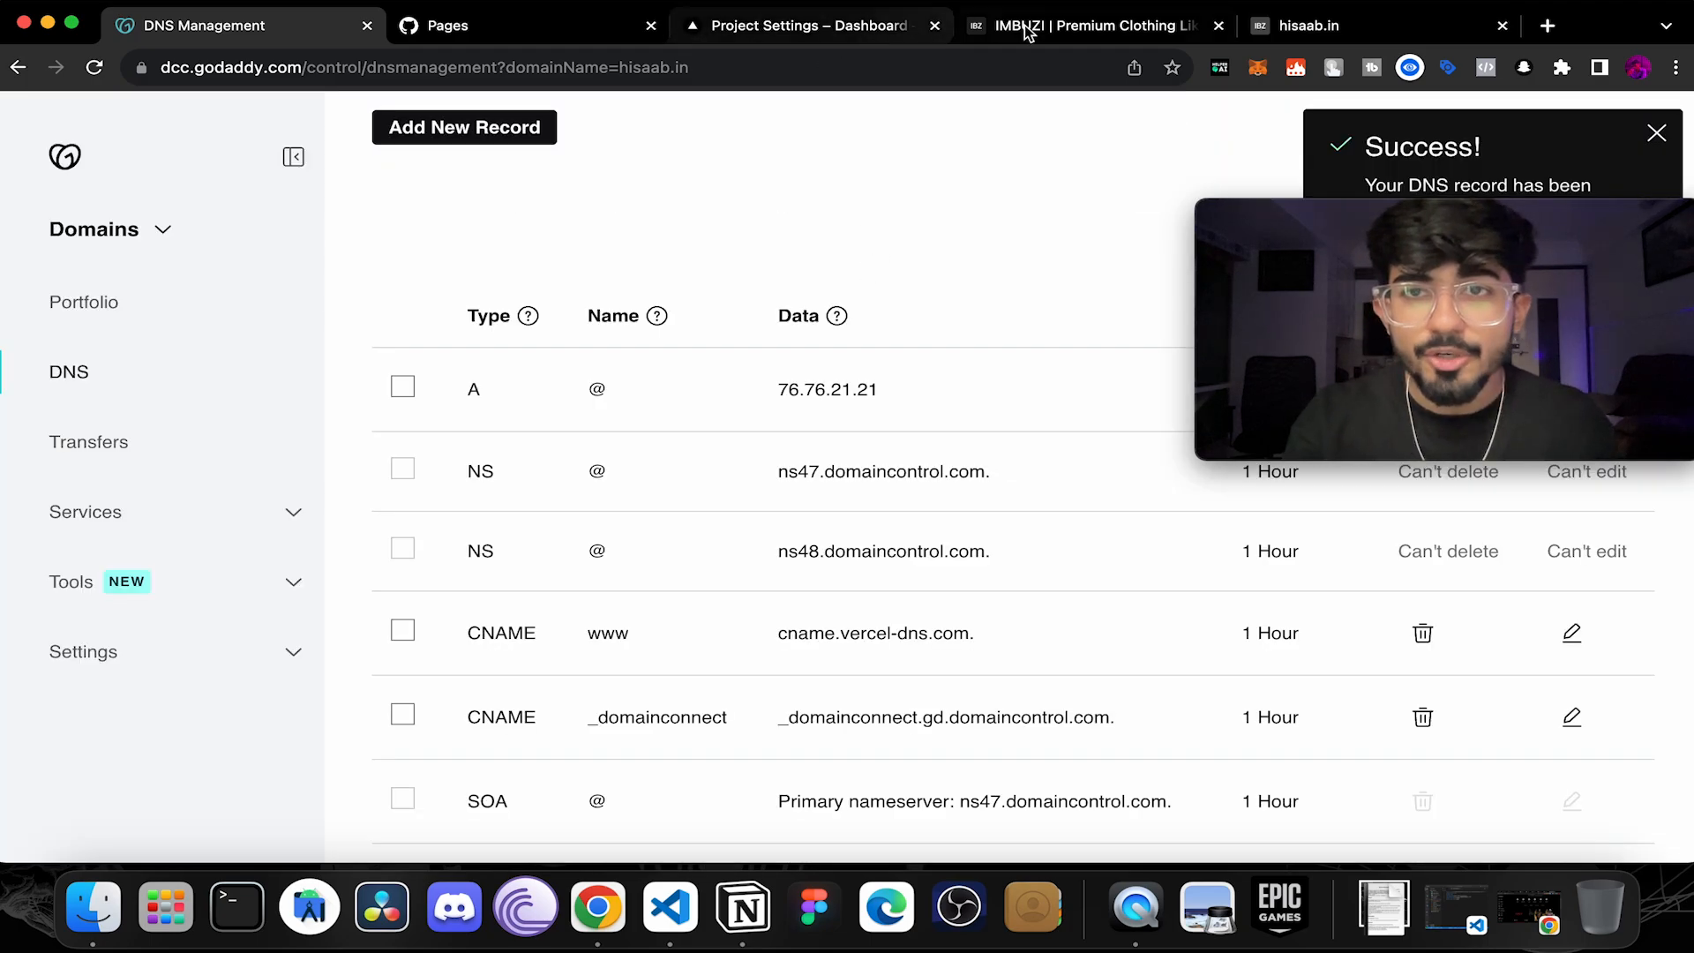
left_click(763, 25)
scroll(778, 426, "down", 3)
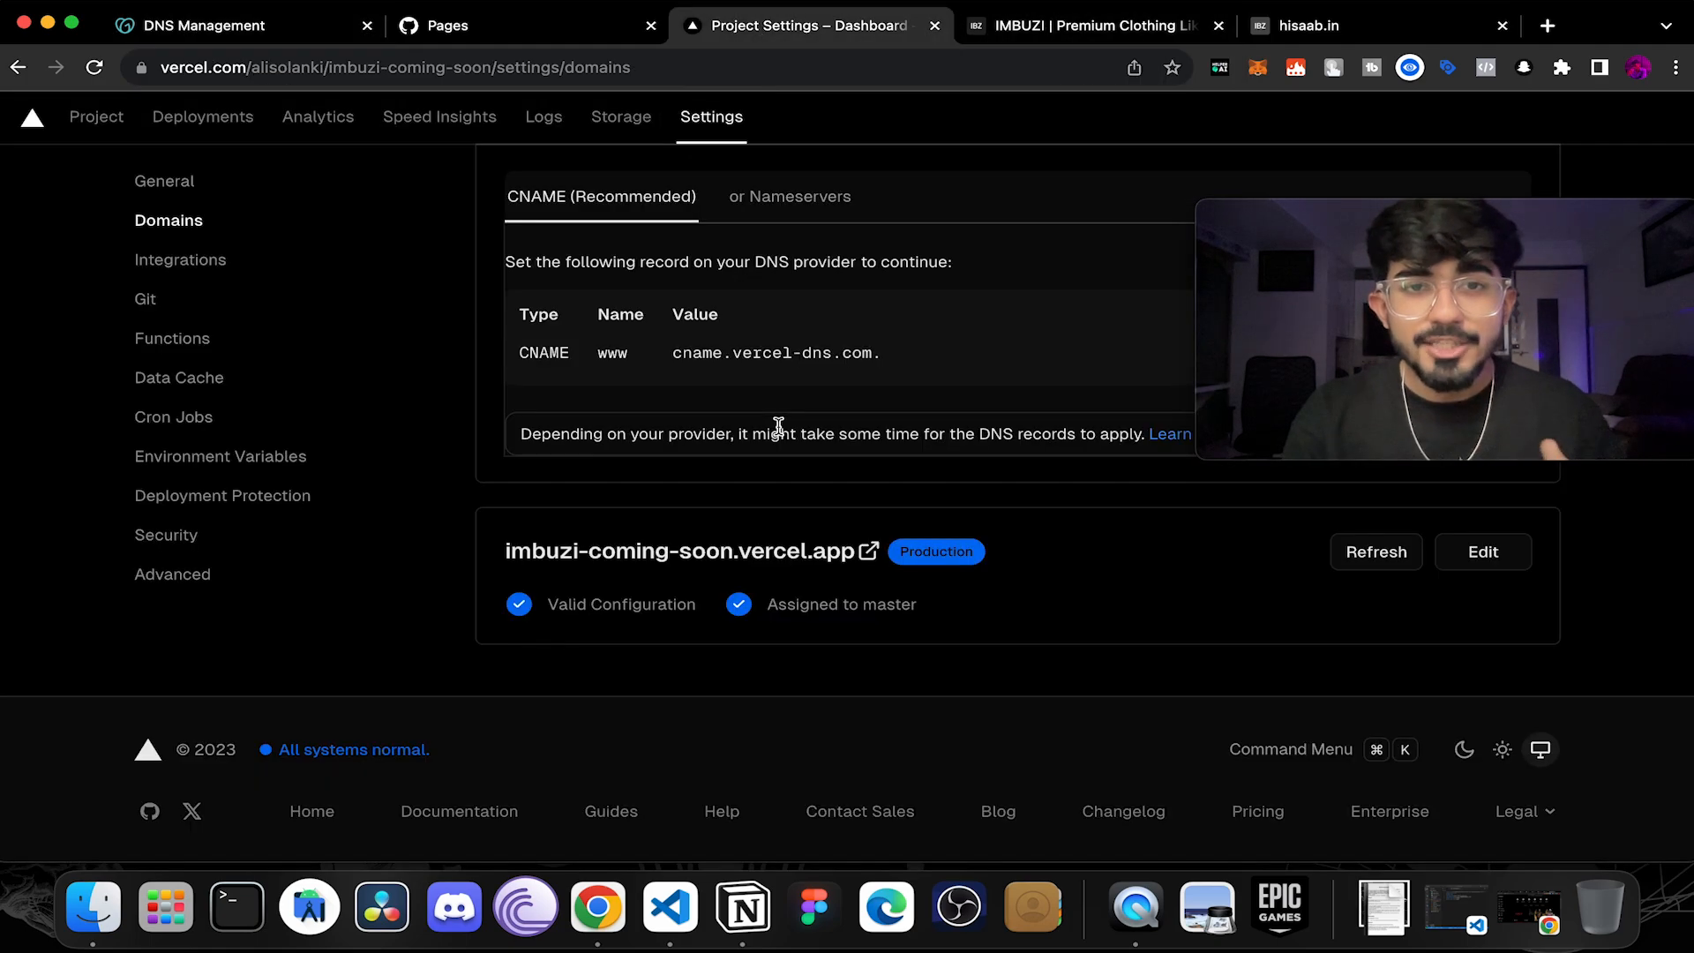
scroll(779, 427, "up", 4)
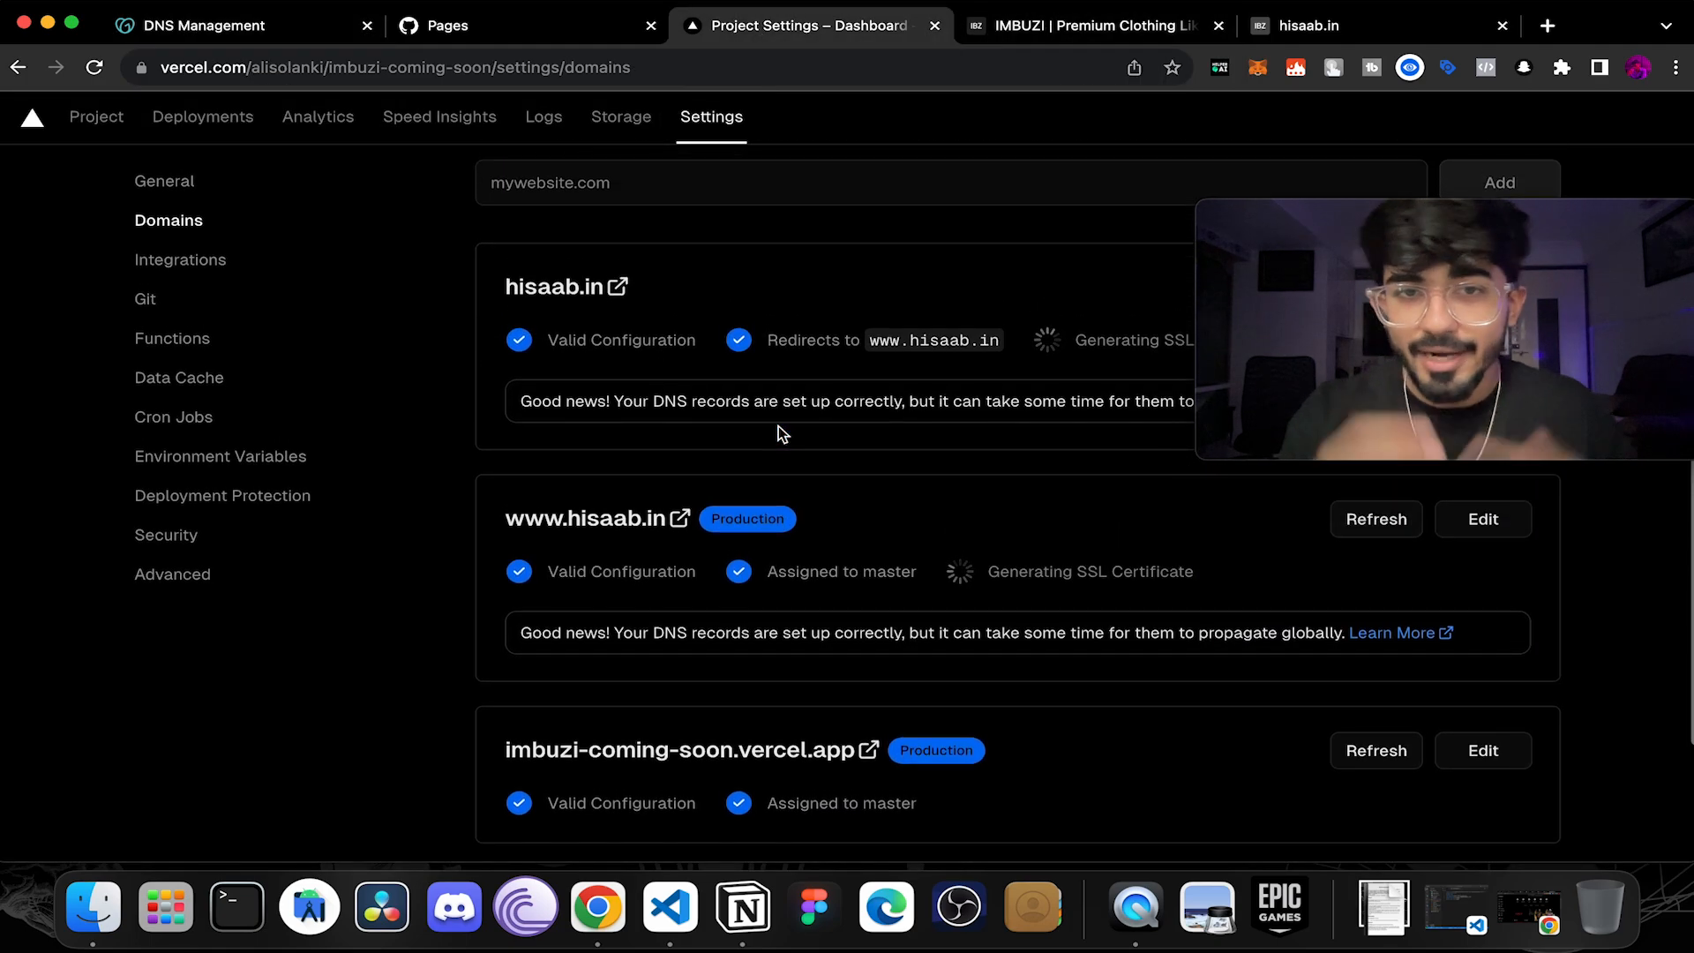
left_click(616, 286)
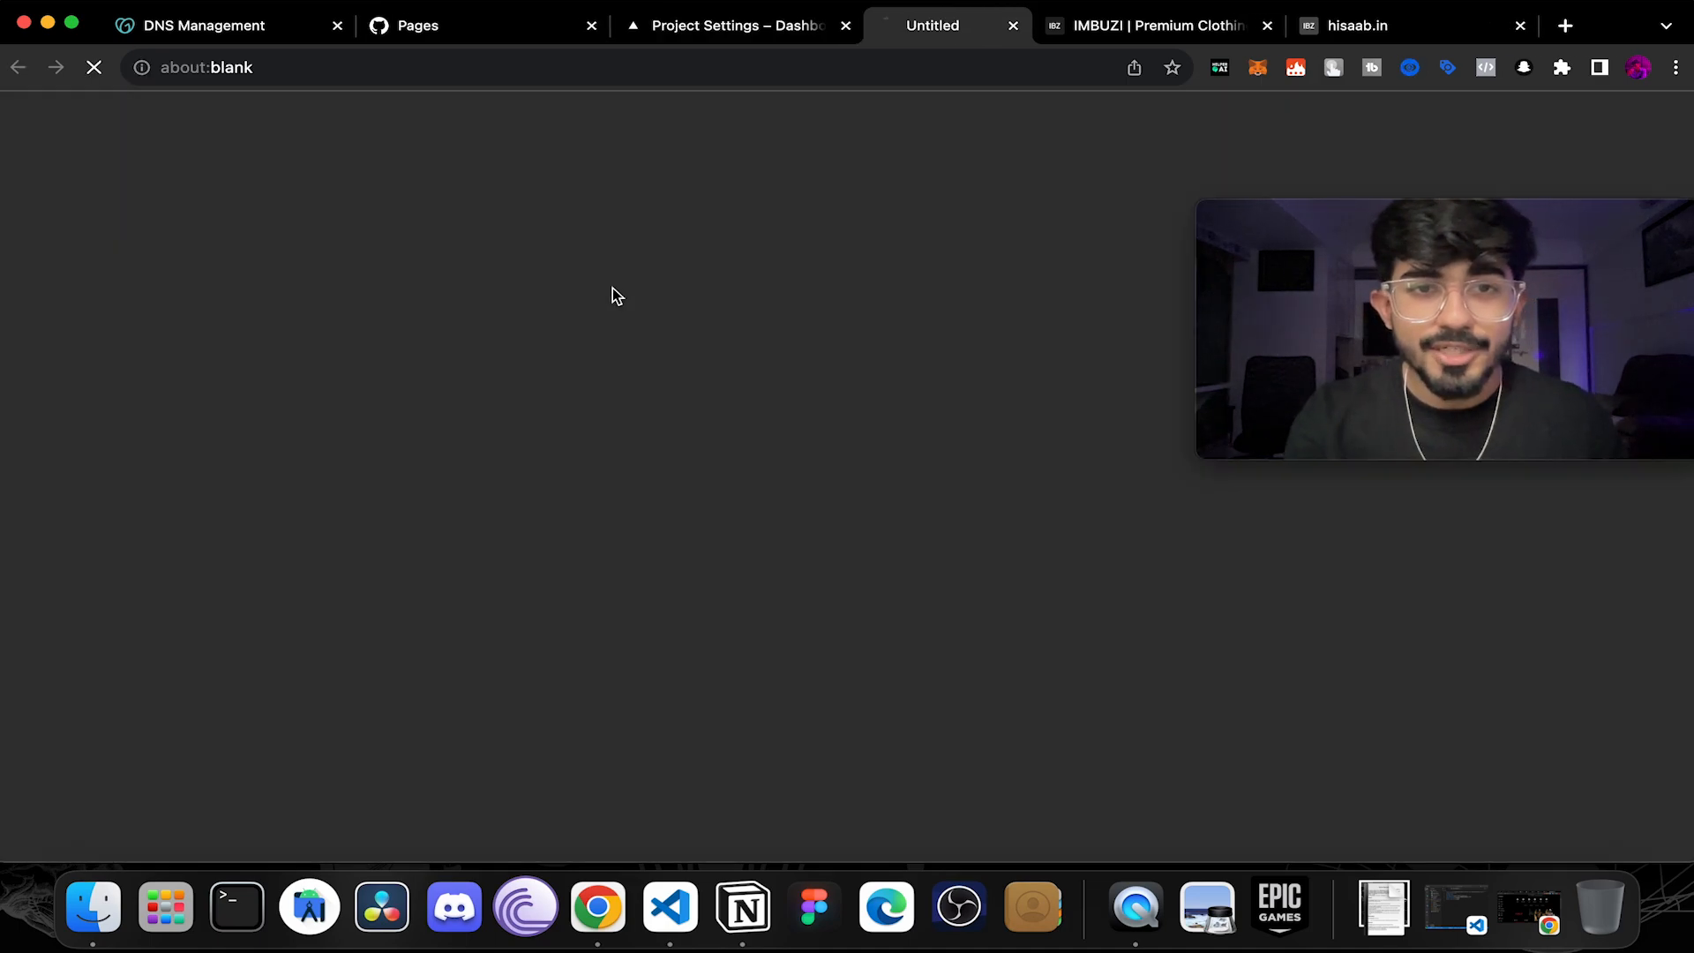
key("super+w")
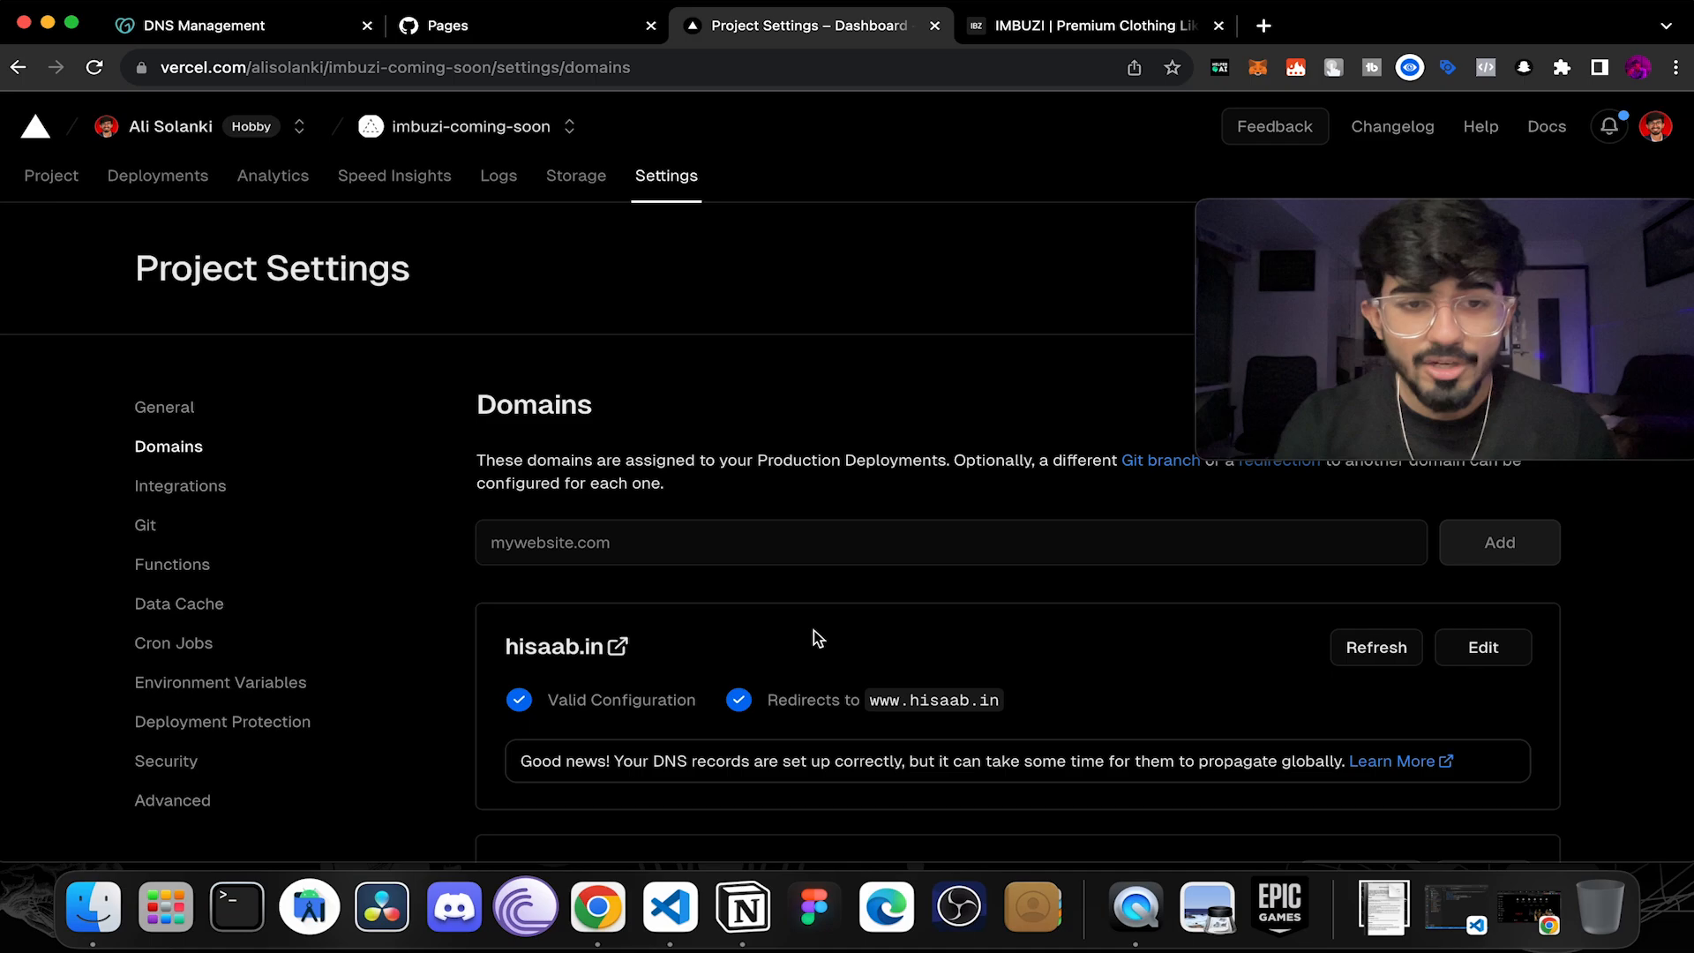
scroll(814, 631, "down", 3)
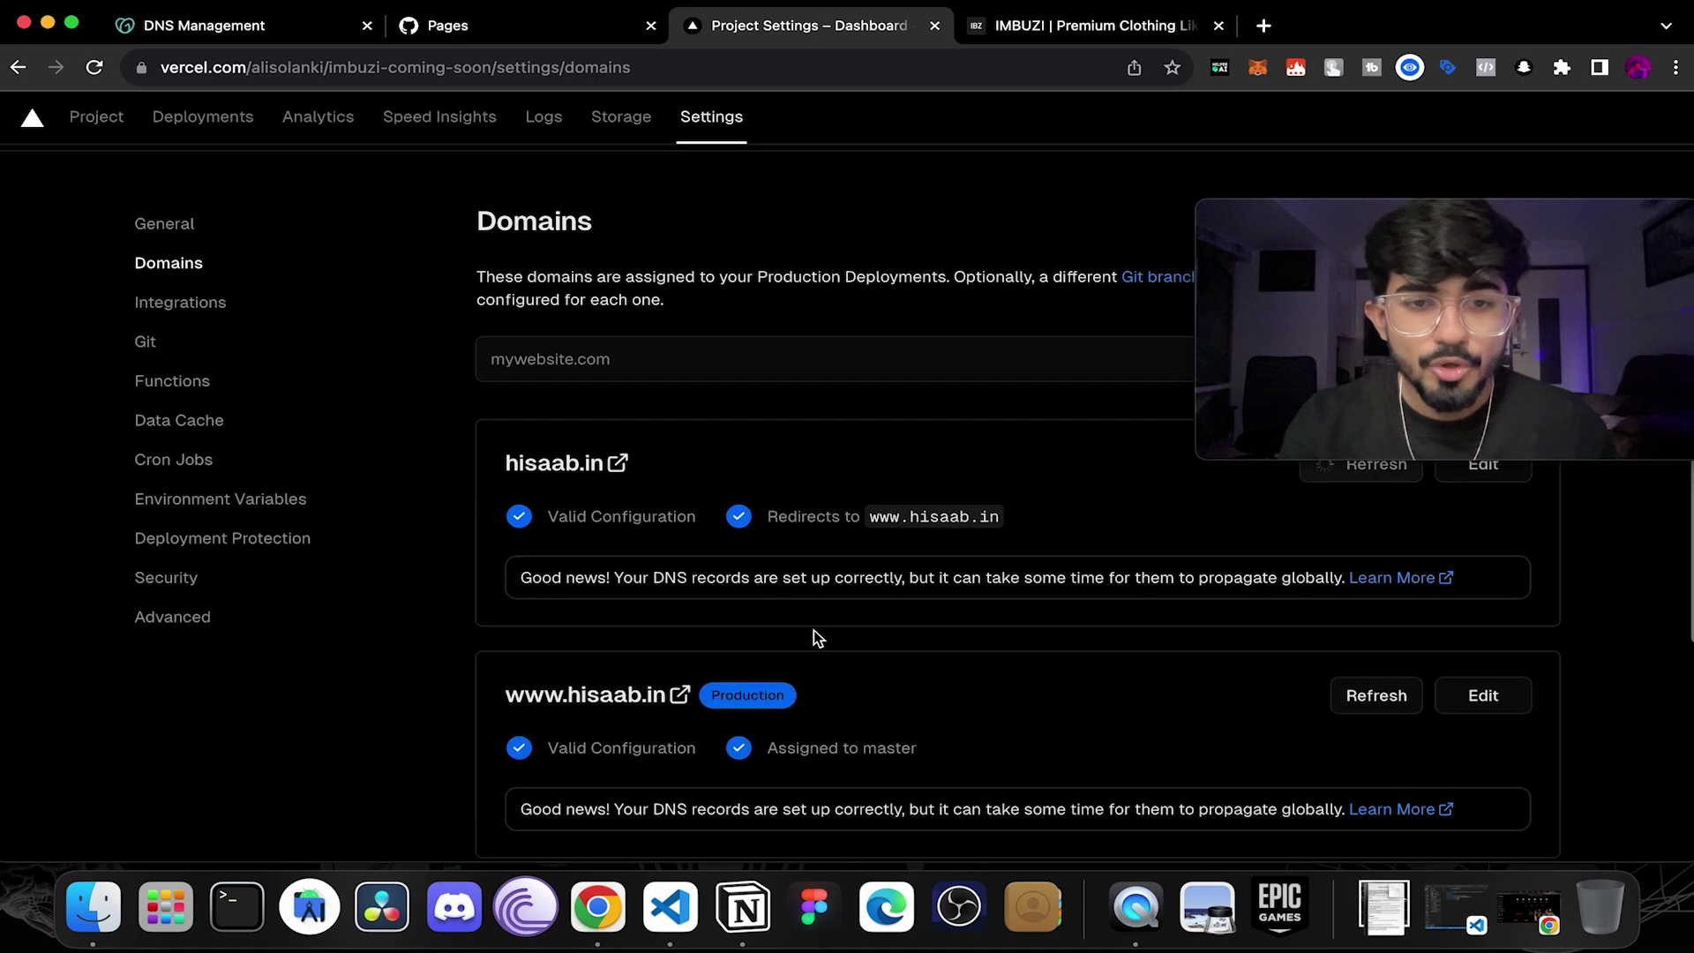
Step: Check the live hisaab.in Coming Soon page, then return to the YouTube results for 'ali solanki github'
left_click(1095, 24)
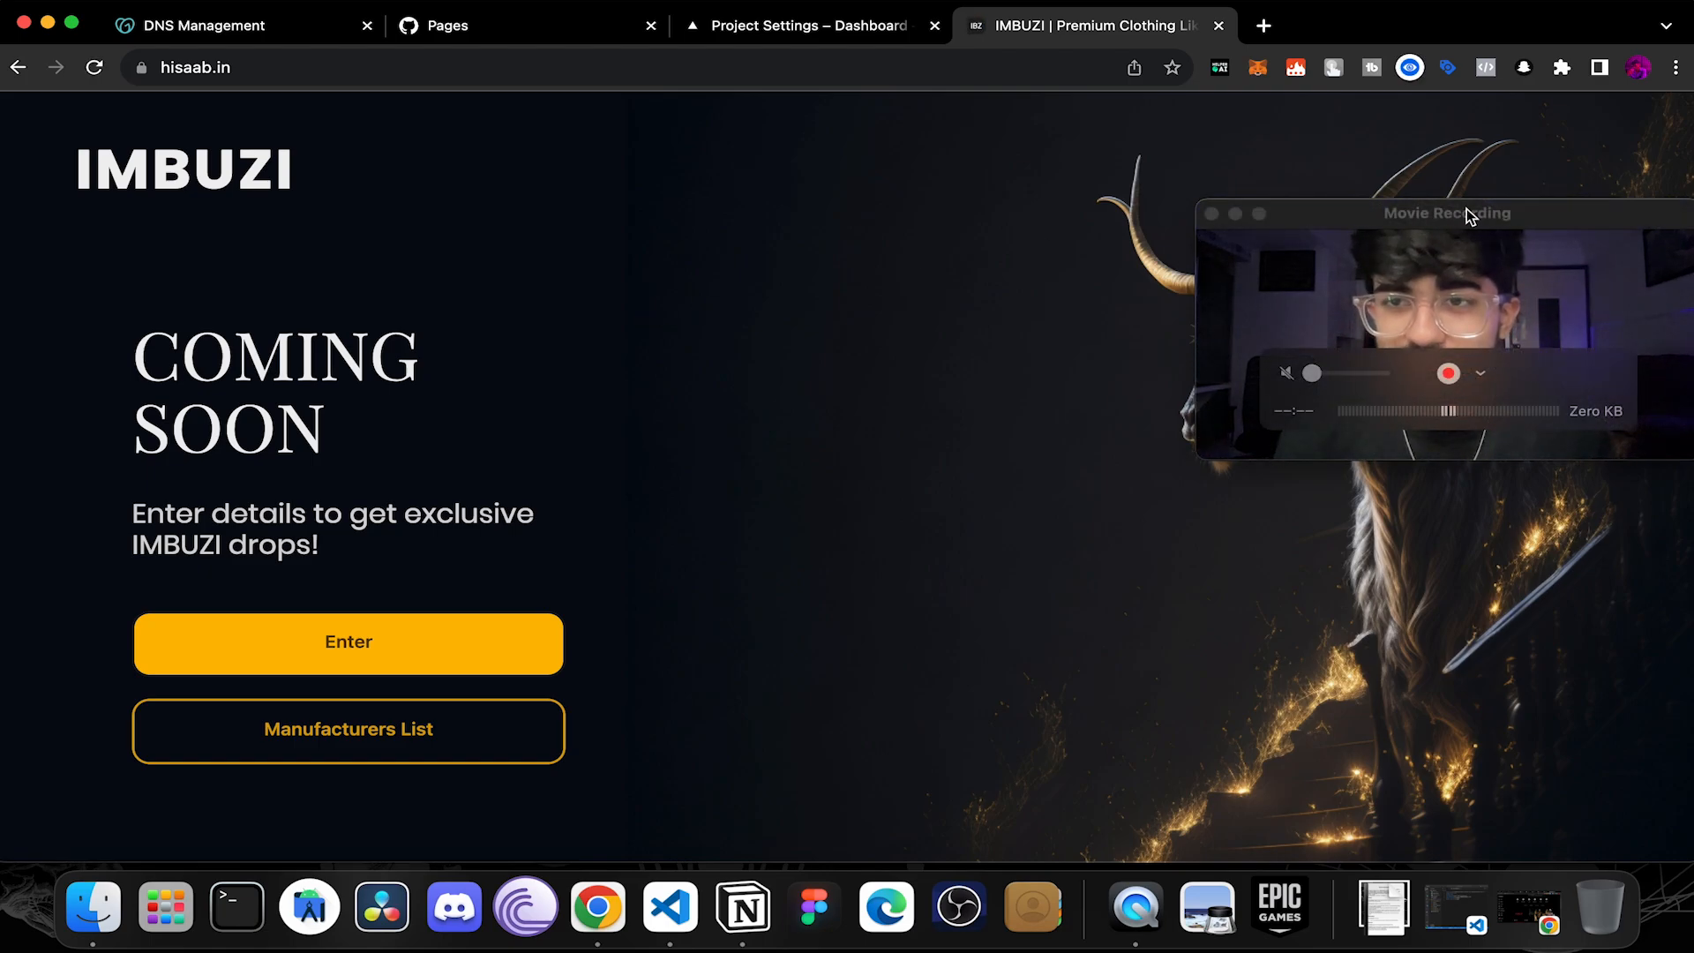
left_click_drag(1467, 208, 1432, 602)
left_click(1335, 363)
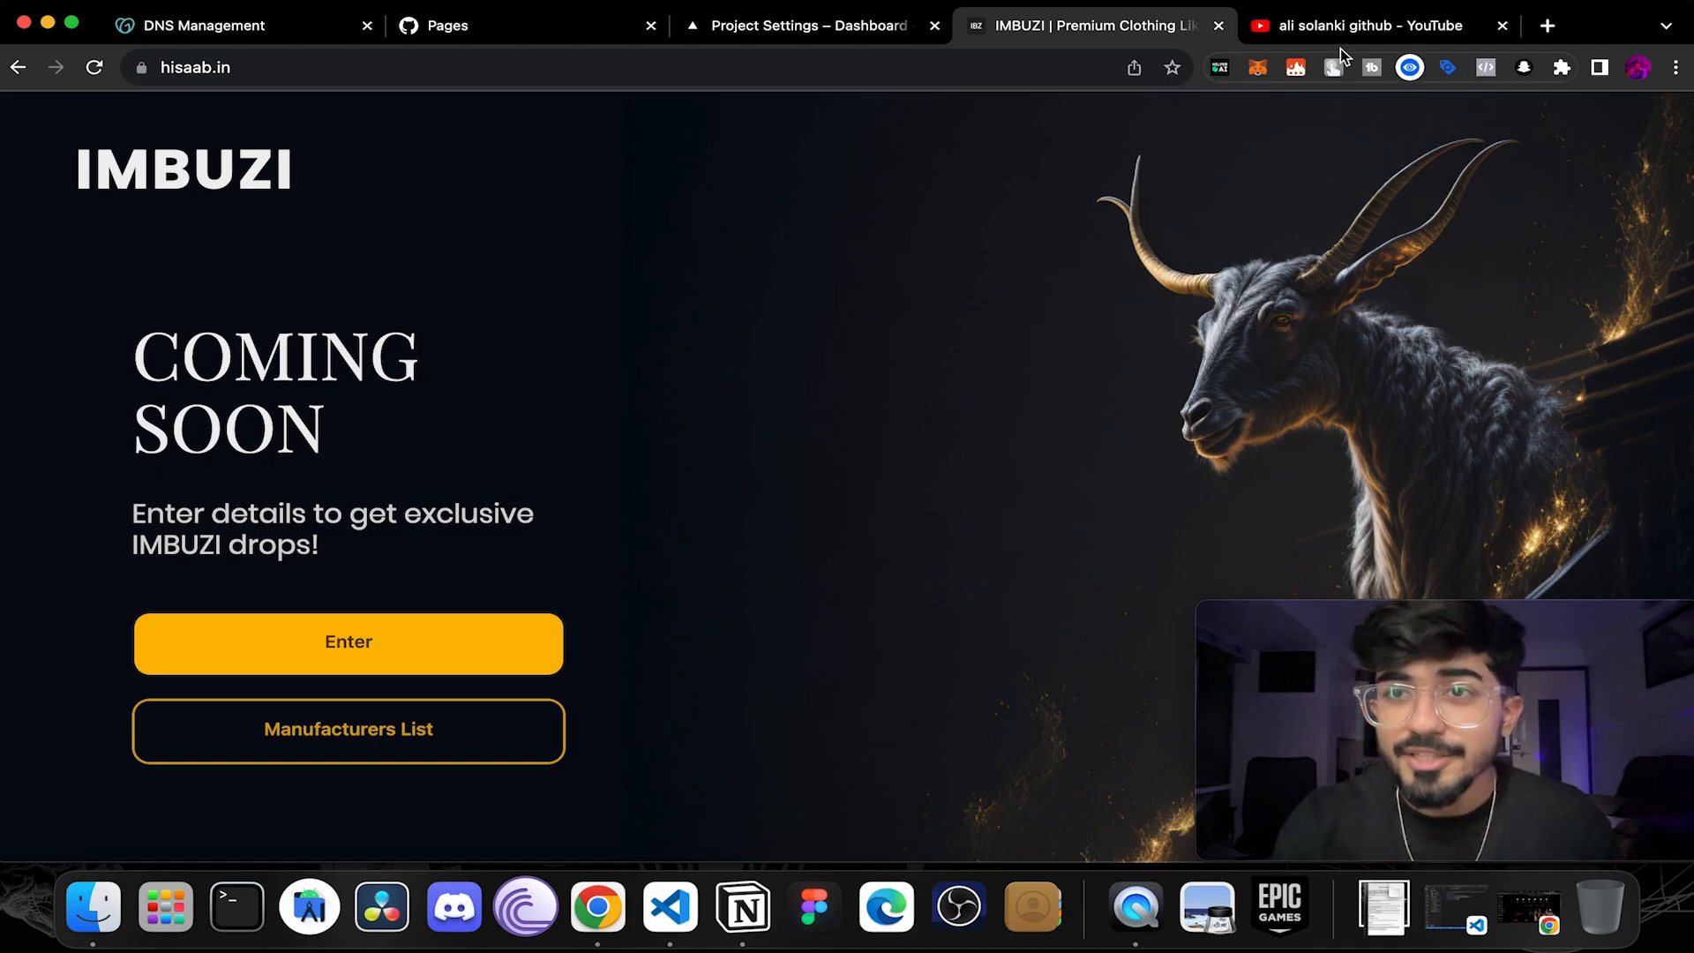
left_click(1344, 29)
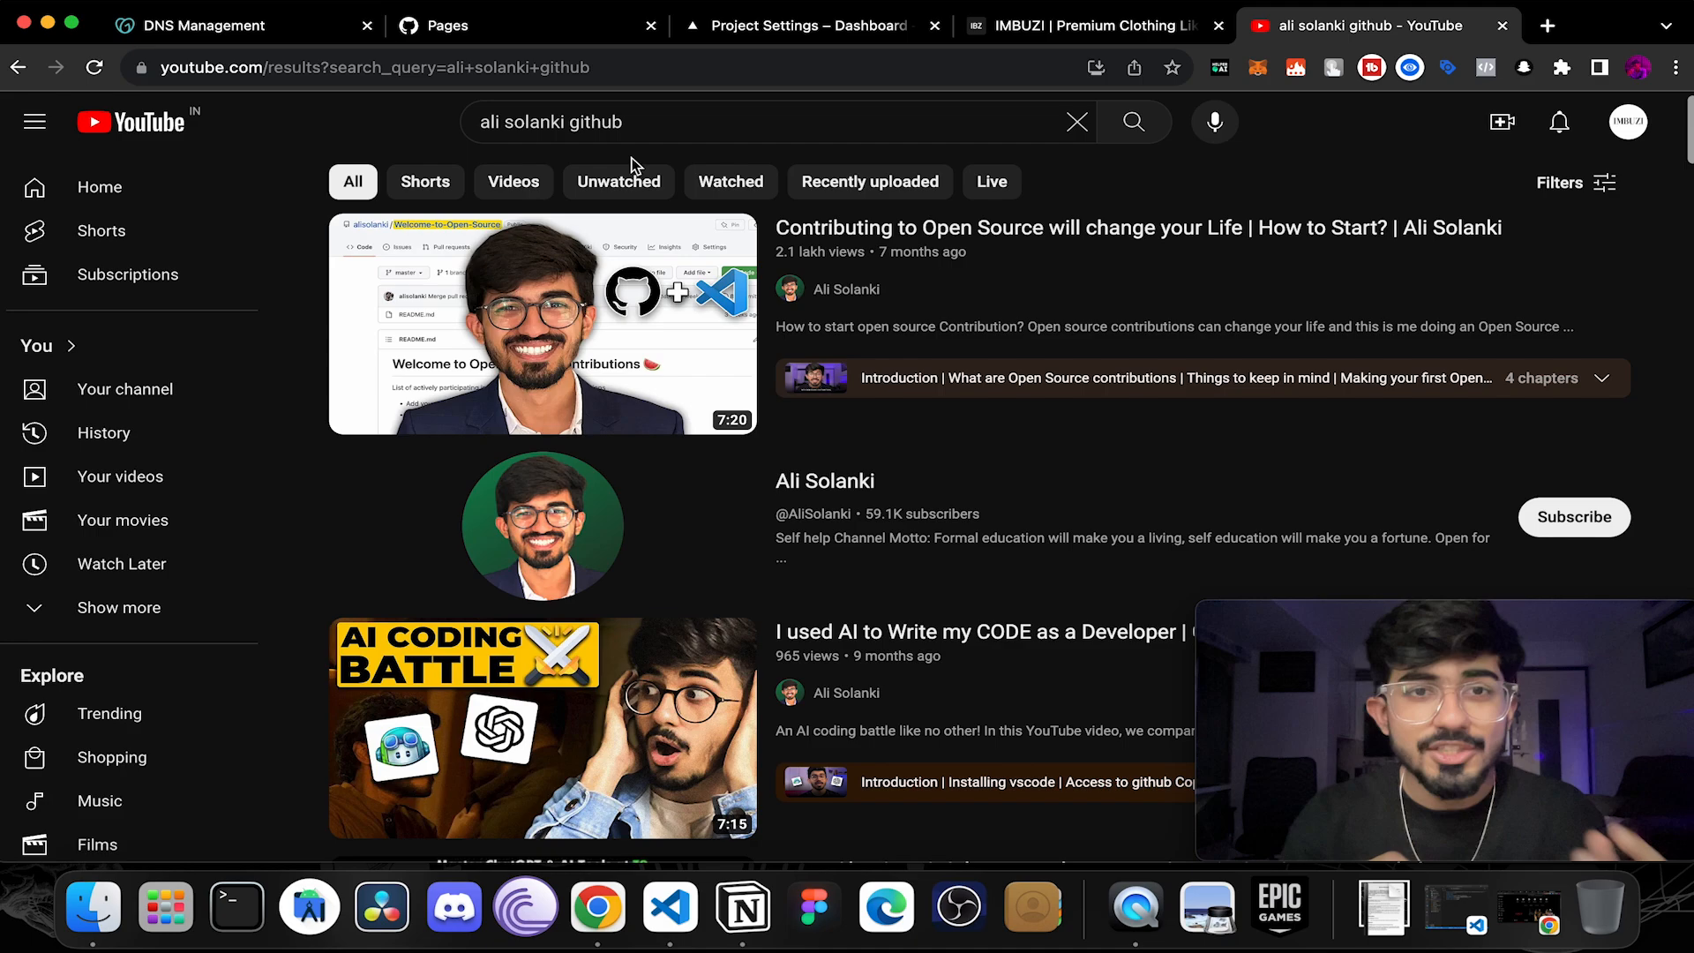